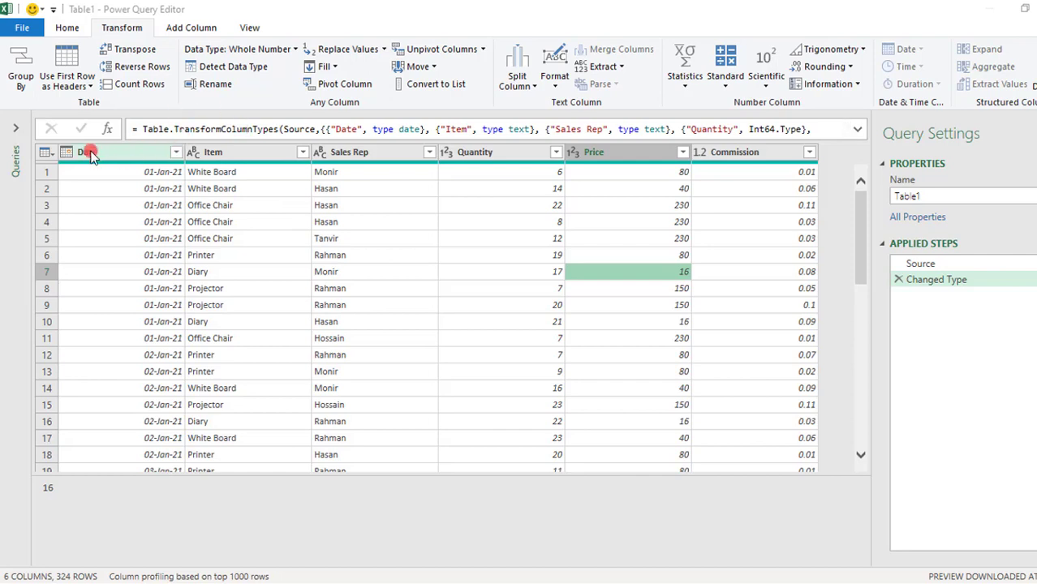
{"action": "left_click", "coordinate": [177, 153]}
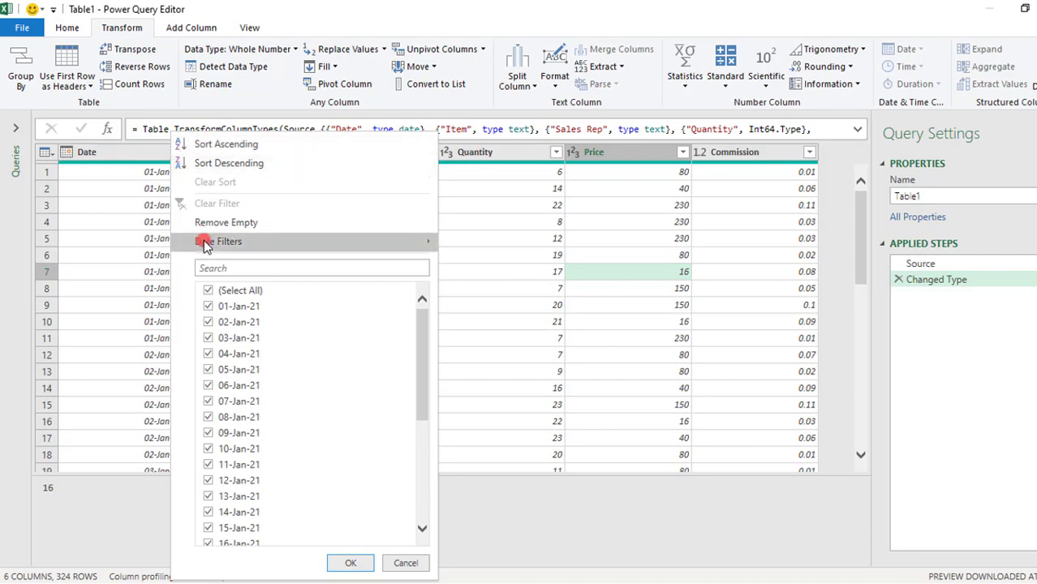
{"action": "left_click", "coordinate": [415, 243]}
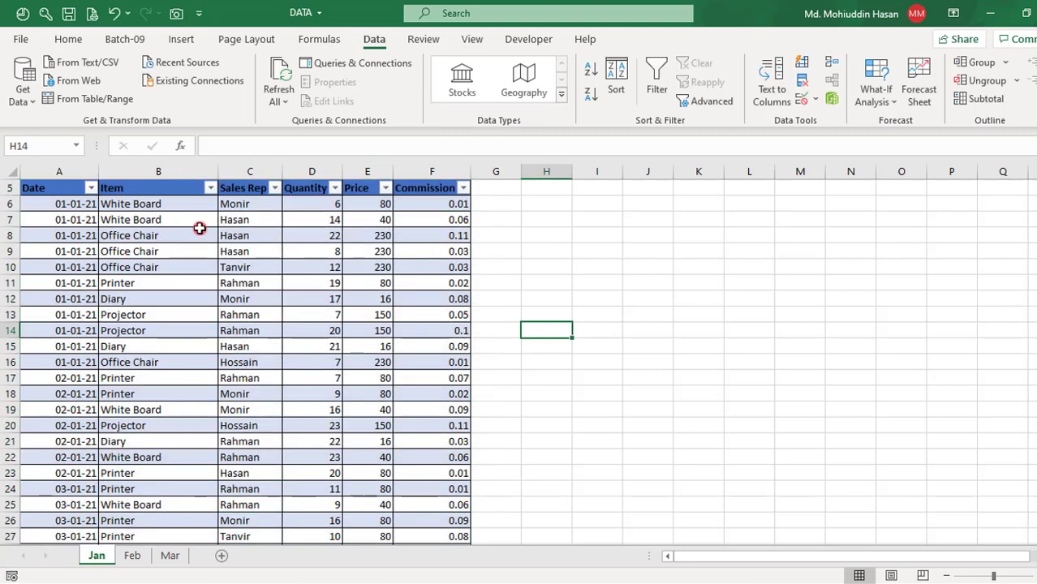
Review the title rows and the Date, Item, Sales Rep, Quantity and Price columns of the Jan sheet's sales table.
{"action": "scroll", "coordinate": [200, 228], "scroll_direction": "up", "scroll_amount": 2}
{"action": "left_click", "coordinate": [112, 335]}
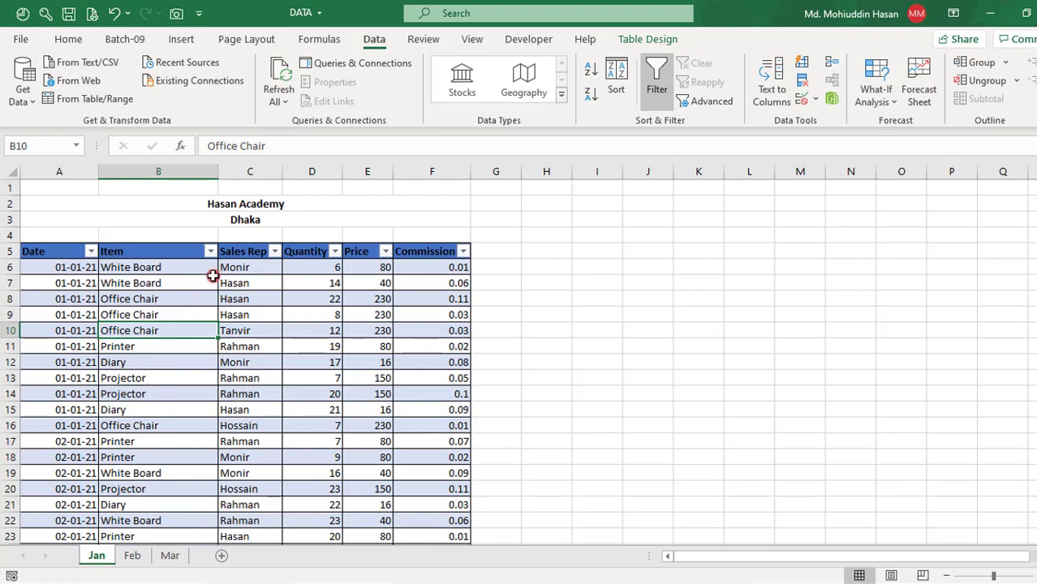
{"action": "left_click", "coordinate": [49, 258]}
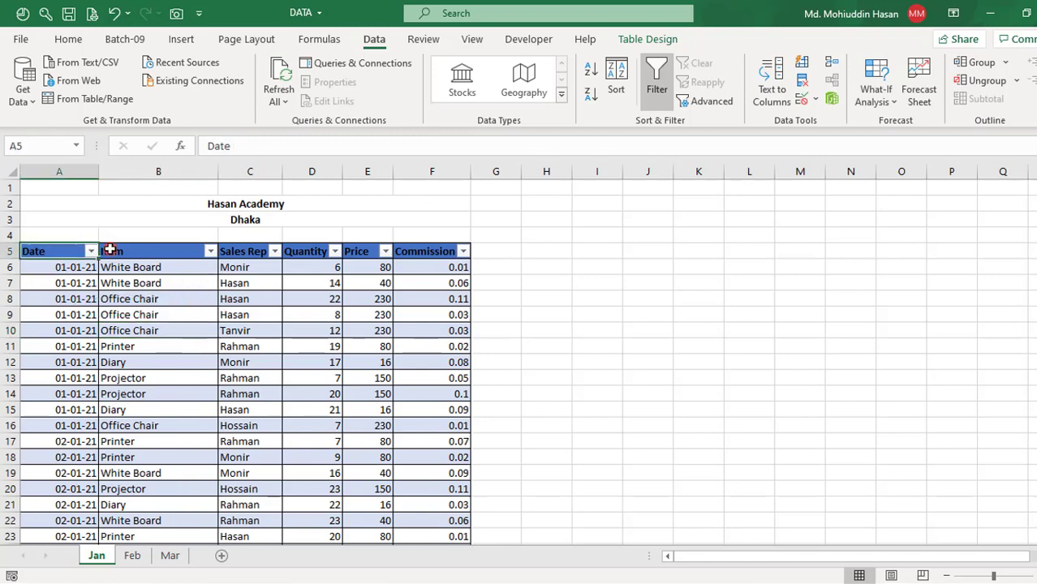
{"action": "left_click", "coordinate": [192, 251]}
{"action": "left_click", "coordinate": [256, 252]}
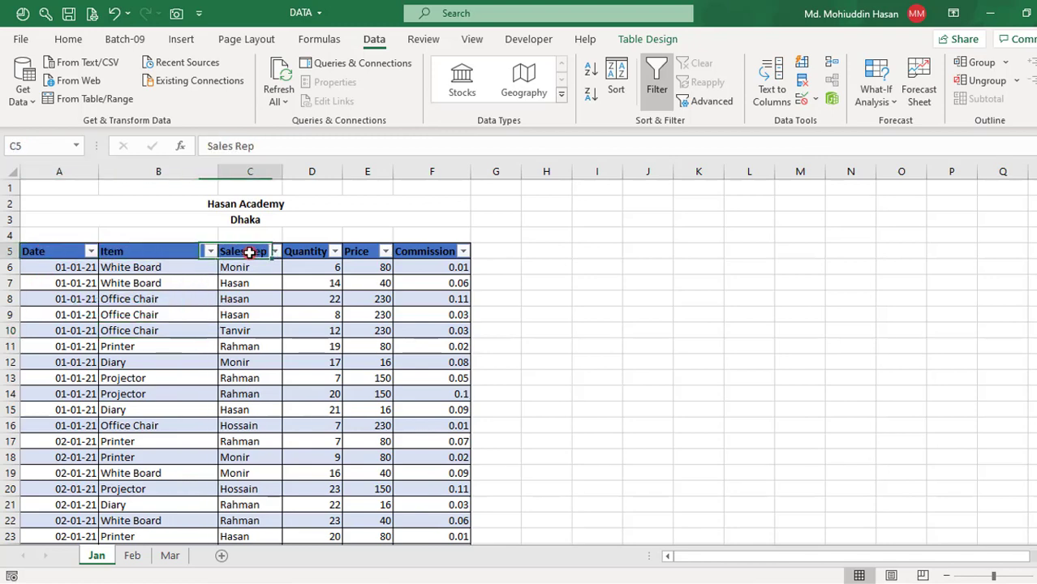
{"action": "left_click", "coordinate": [316, 252]}
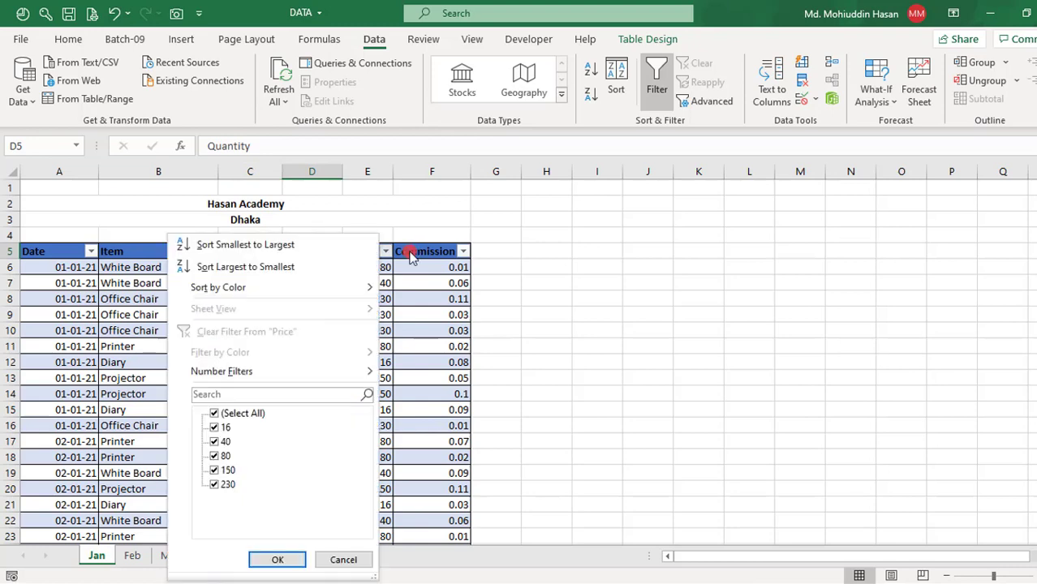
{"action": "left_click", "coordinate": [409, 297]}
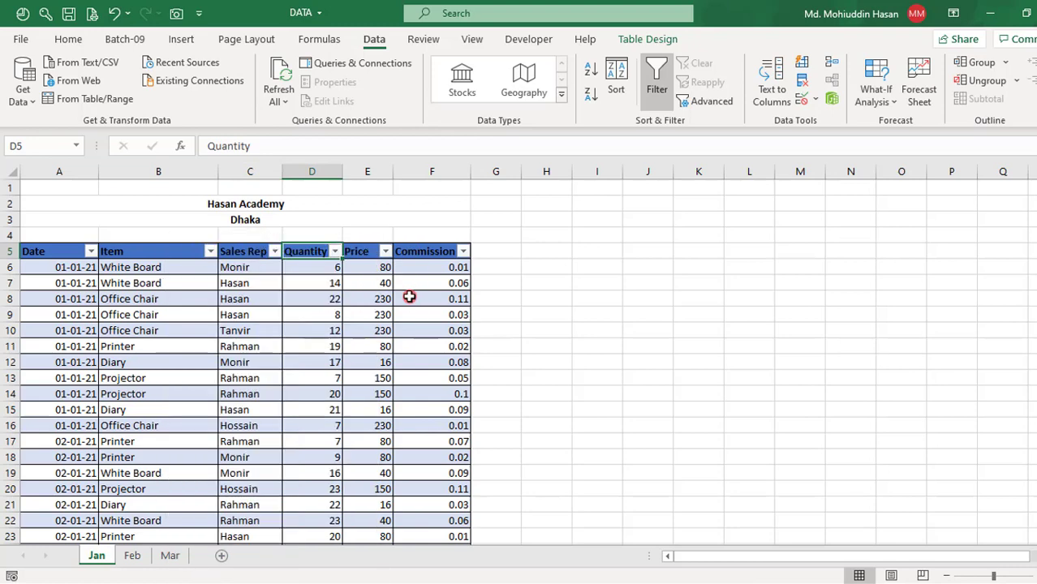
Load the Jan sheet's sales table into the Power Query Editor.
{"action": "left_click", "coordinate": [158, 284]}
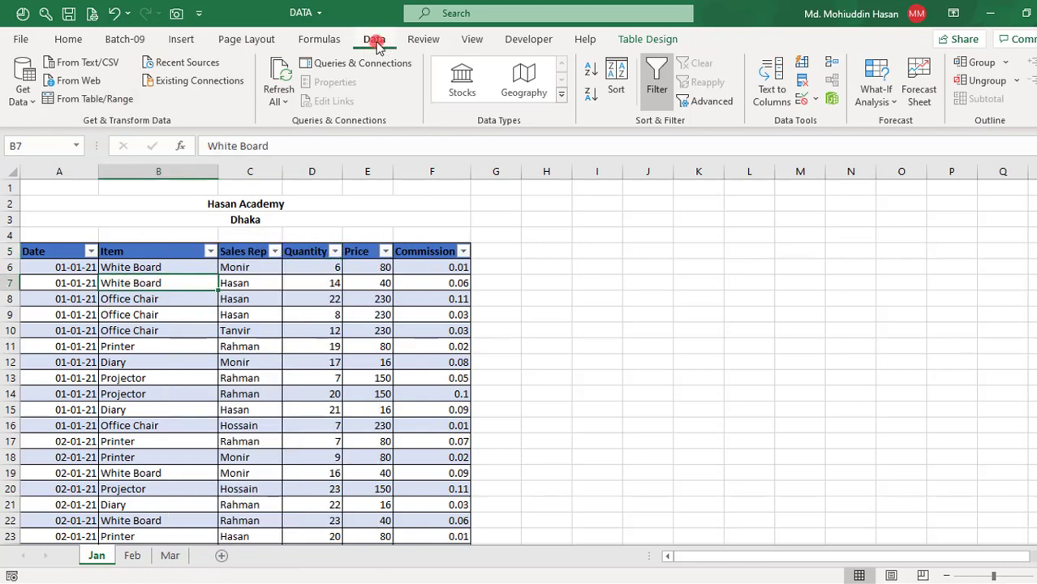
{"action": "left_click", "coordinate": [71, 102]}
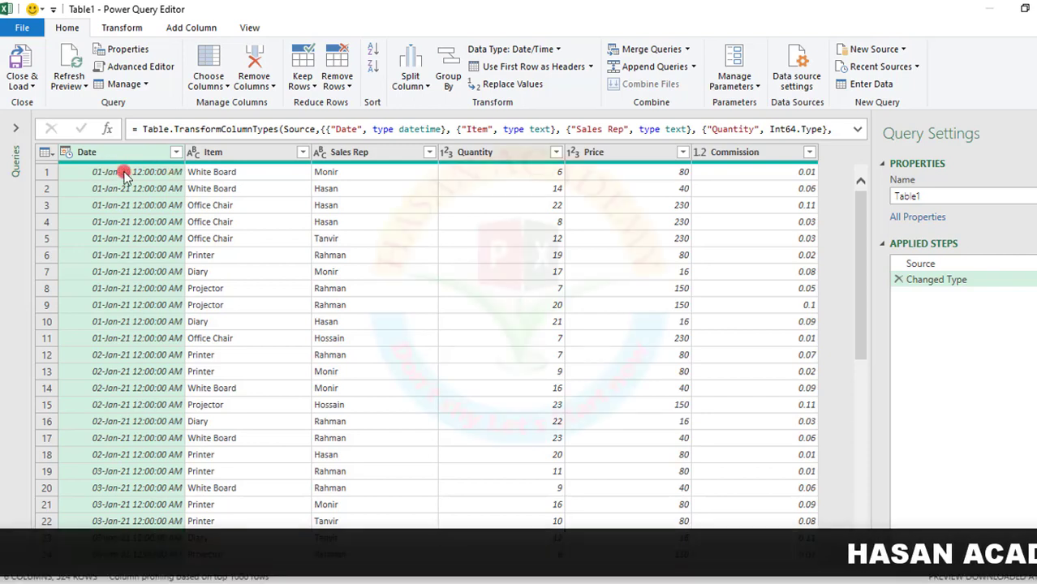
Change the Date column's data type to Date, replacing the current type conversion.
{"action": "left_click", "coordinate": [121, 28]}
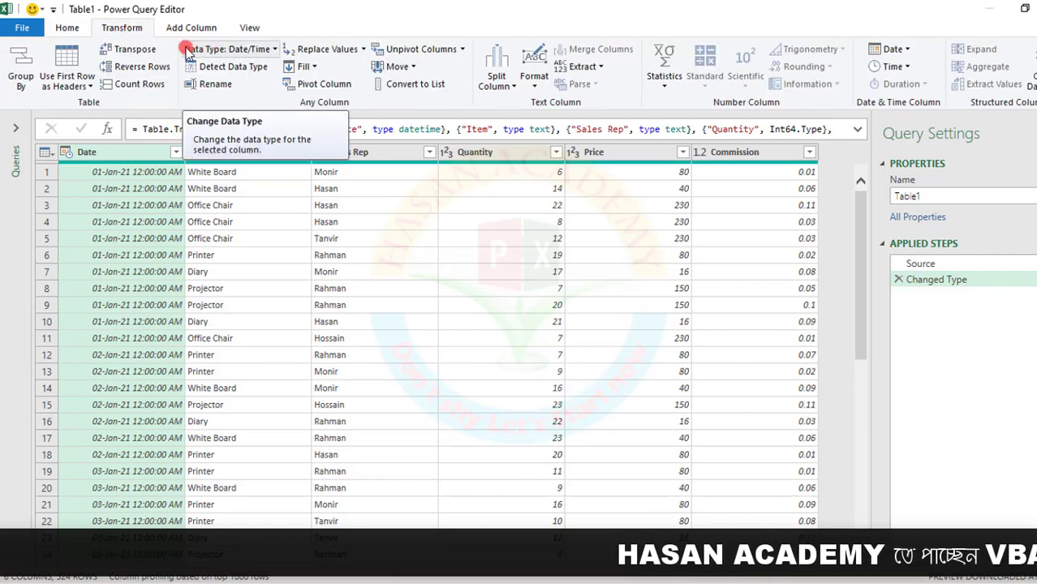
{"action": "left_click", "coordinate": [273, 50]}
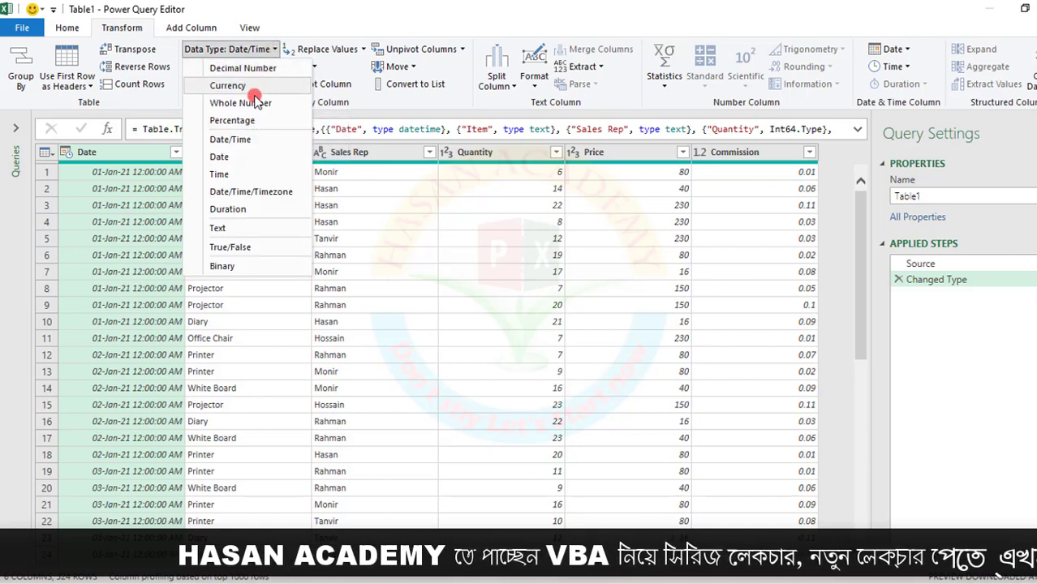
{"action": "left_click", "coordinate": [259, 158]}
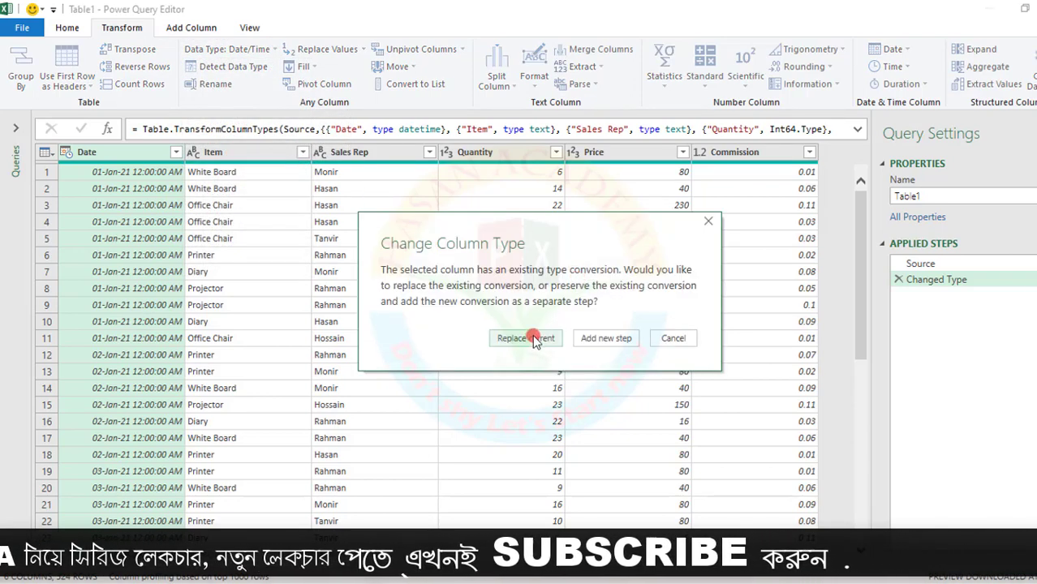
{"action": "left_click", "coordinate": [533, 339]}
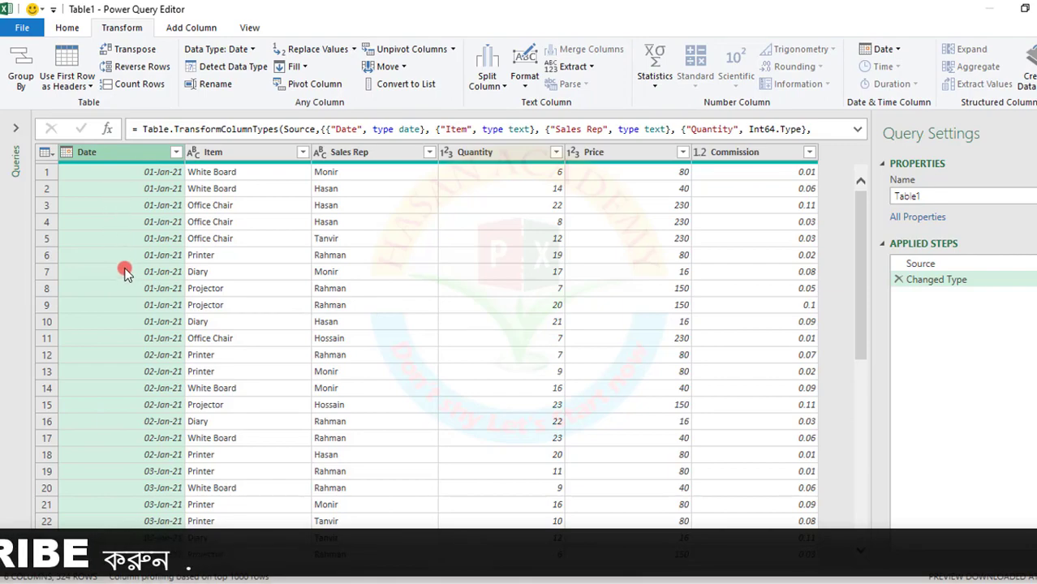
Examine the dates in the Date column down to the last rows and return to the first row.
{"action": "scroll", "coordinate": [124, 272], "scroll_direction": "down", "scroll_amount": 20}
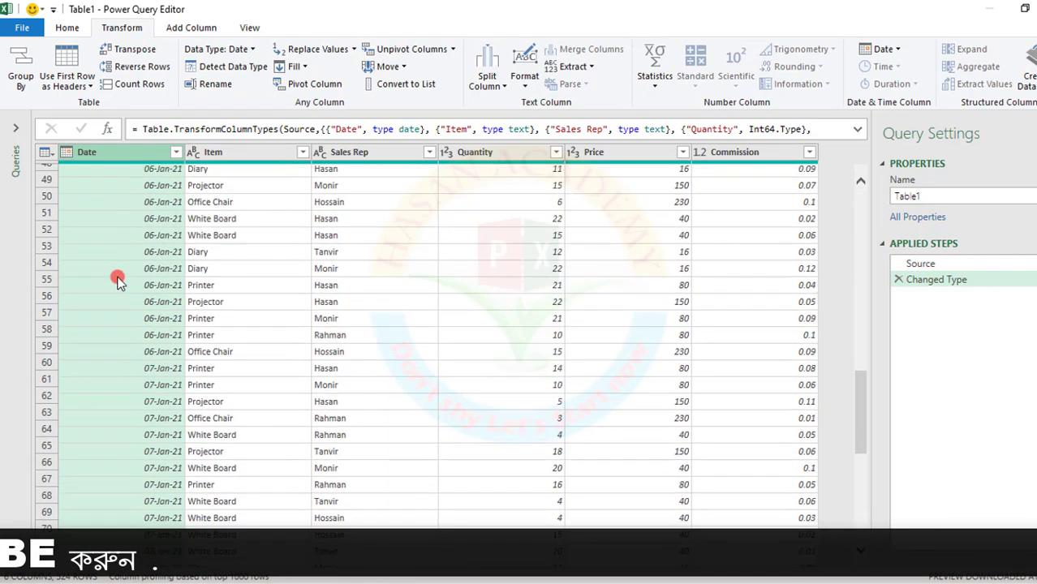
{"action": "scroll", "coordinate": [116, 280], "scroll_direction": "down", "scroll_amount": 20}
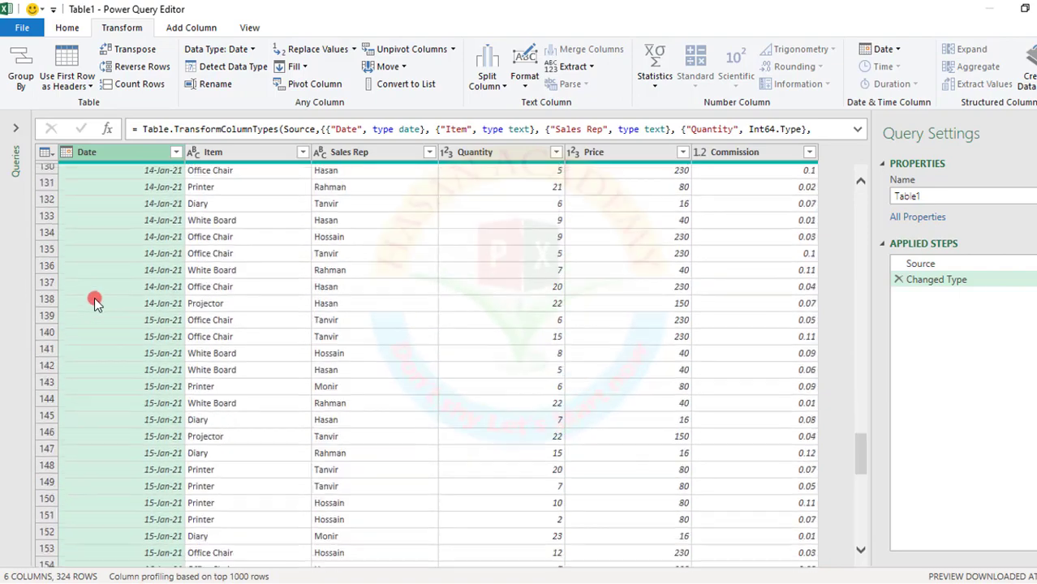
{"action": "scroll", "coordinate": [95, 303], "scroll_direction": "down", "scroll_amount": 20}
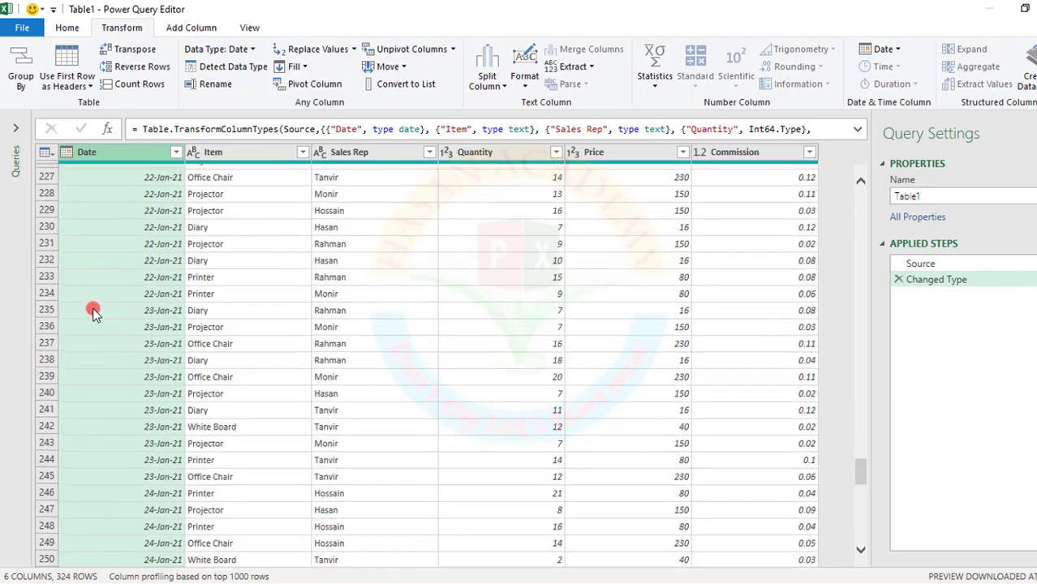
{"action": "scroll", "coordinate": [93, 313], "scroll_direction": "down", "scroll_amount": 10}
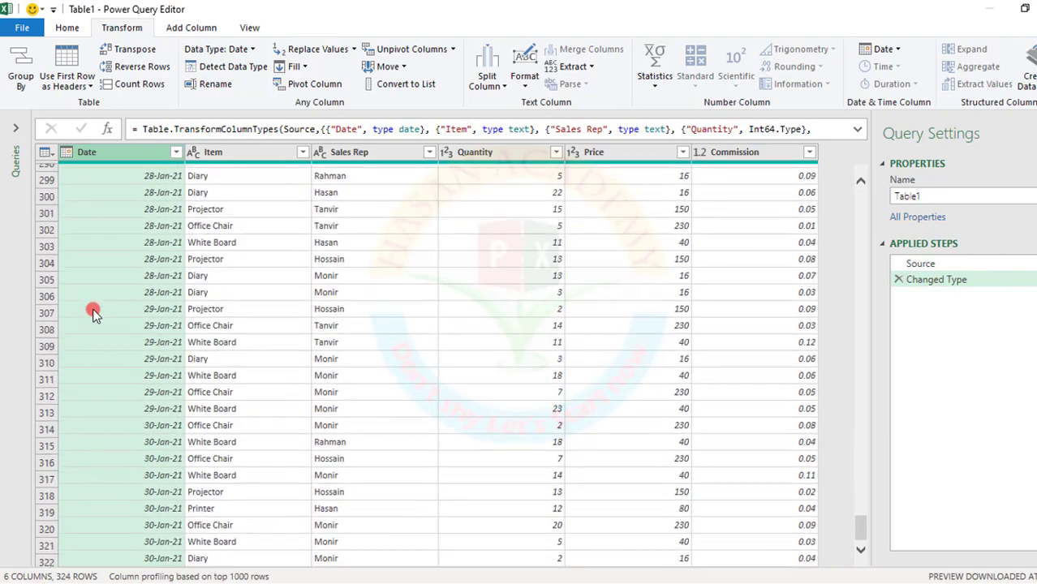
{"action": "scroll", "coordinate": [90, 319], "scroll_direction": "up", "scroll_amount": 7}
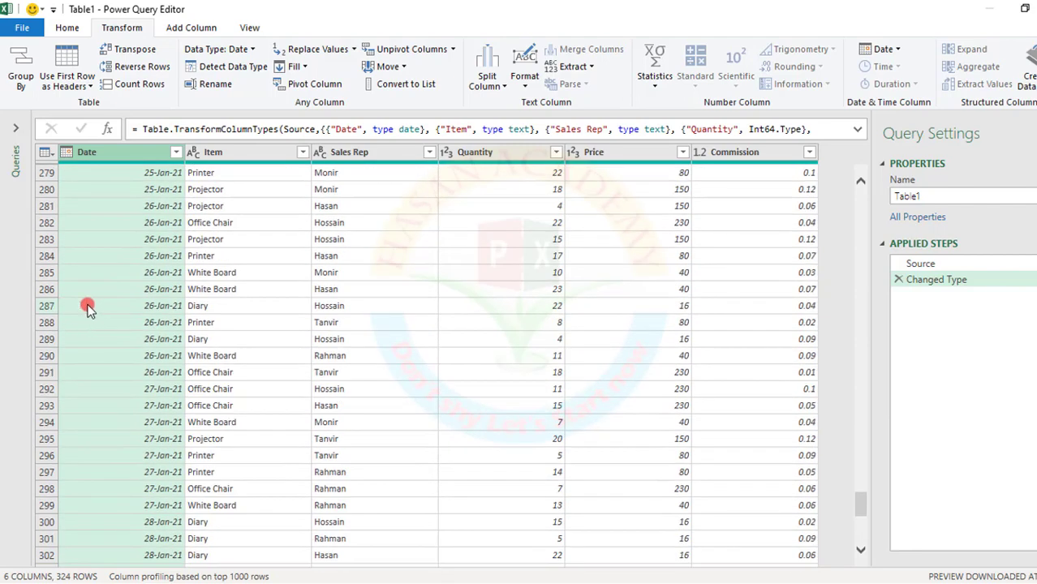
{"action": "left_click_drag", "start_coordinate": [858, 497], "coordinate": [844, 179]}
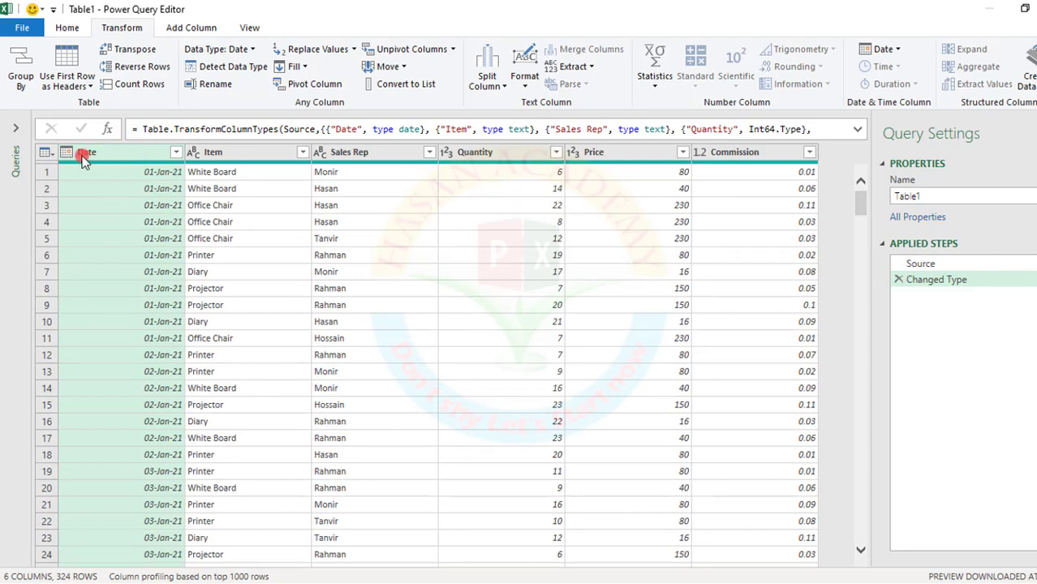
Filter the Date column to rows equal to 10-Jan-21 and remove that filter step again.
{"action": "left_click", "coordinate": [176, 153]}
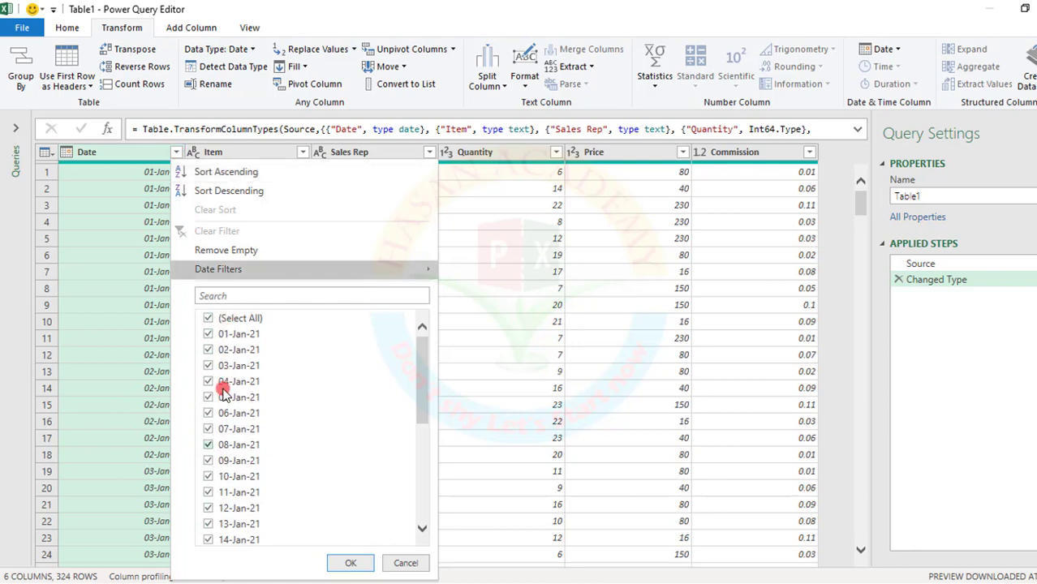
{"action": "left_click", "coordinate": [208, 273]}
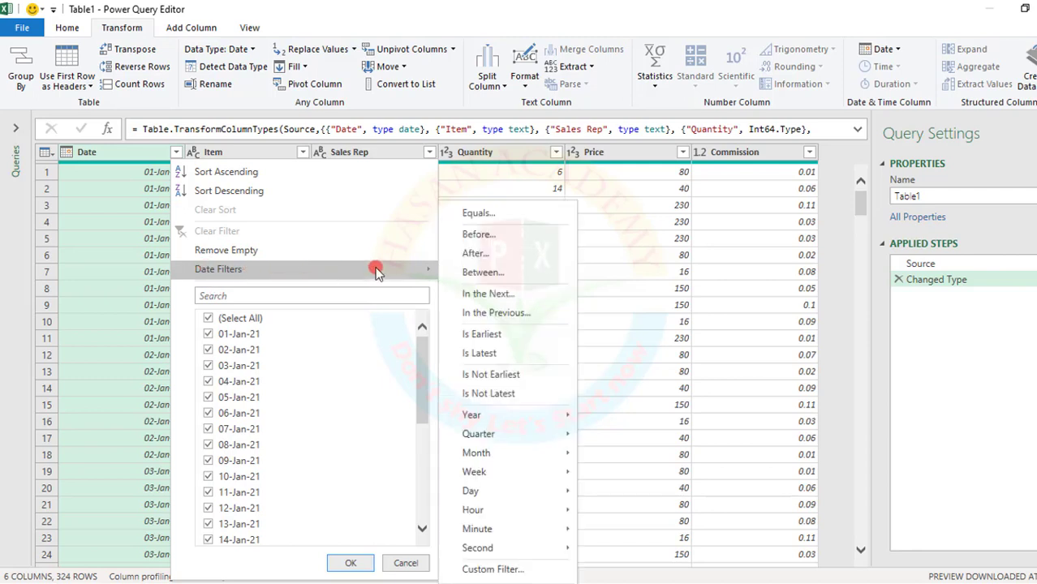
{"action": "left_click", "coordinate": [477, 214]}
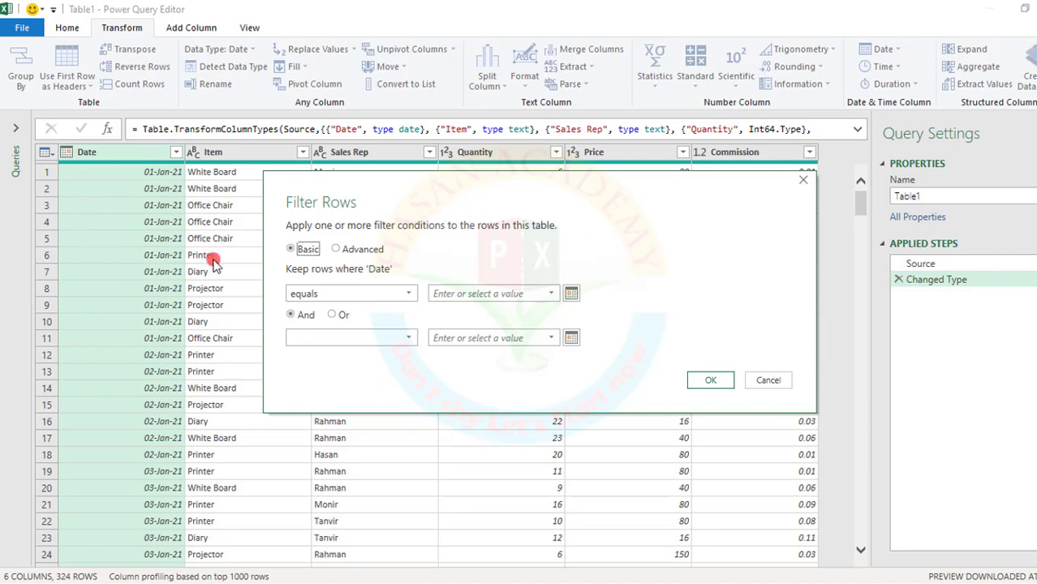
{"action": "left_click", "coordinate": [550, 295]}
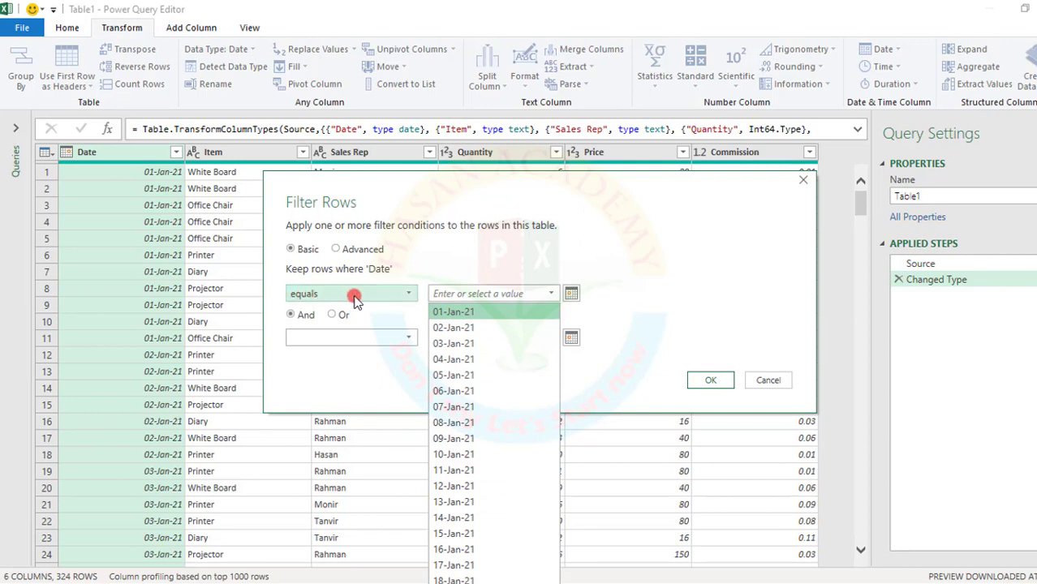
{"action": "left_click", "coordinate": [450, 457]}
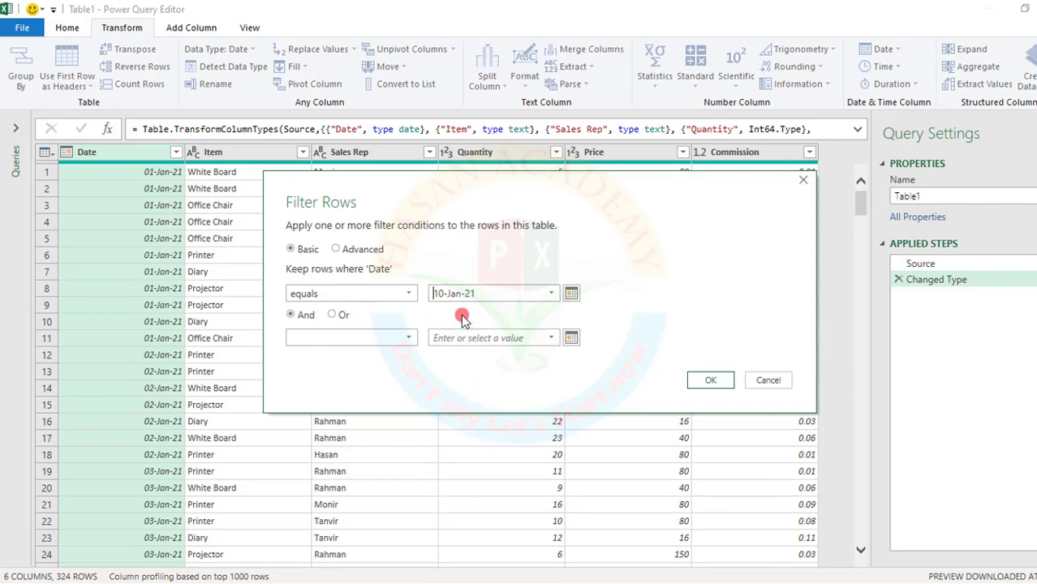
{"action": "left_click", "coordinate": [712, 381]}
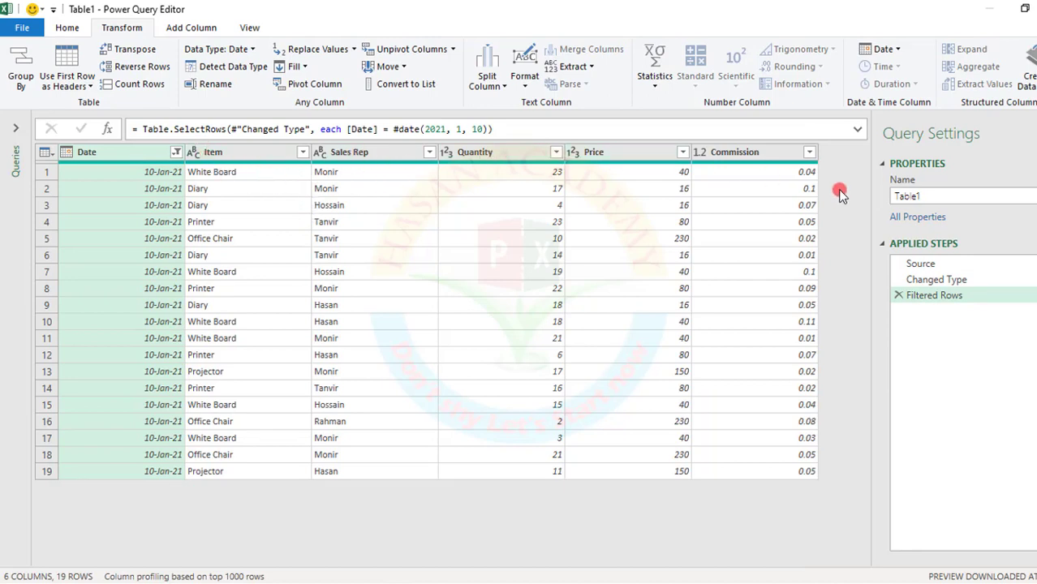
{"action": "left_click", "coordinate": [897, 296]}
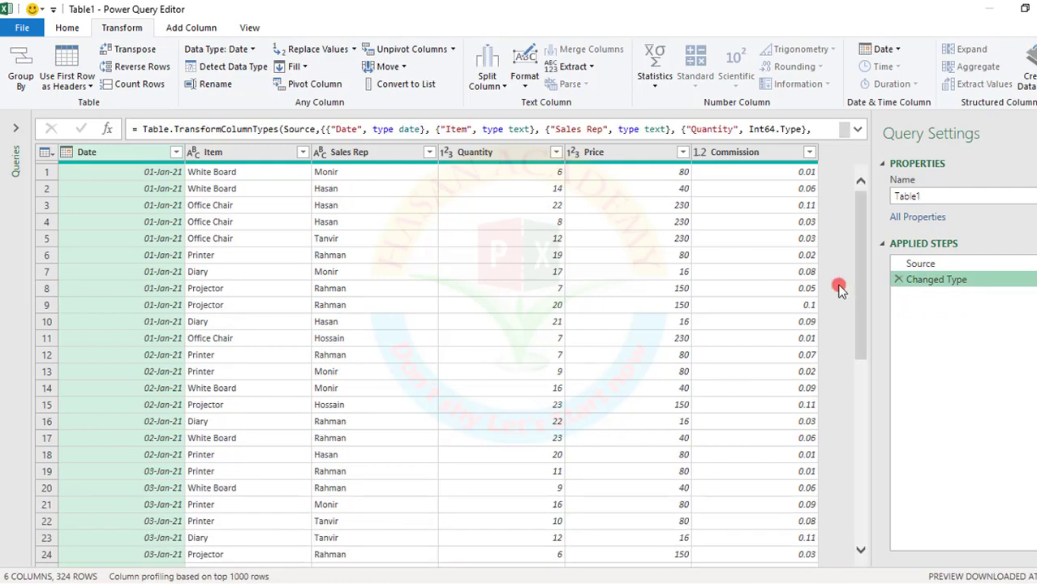
Open a Before date filter for the Date column.
{"action": "left_click", "coordinate": [175, 152]}
{"action": "mouse_move", "coordinate": [235, 269]}
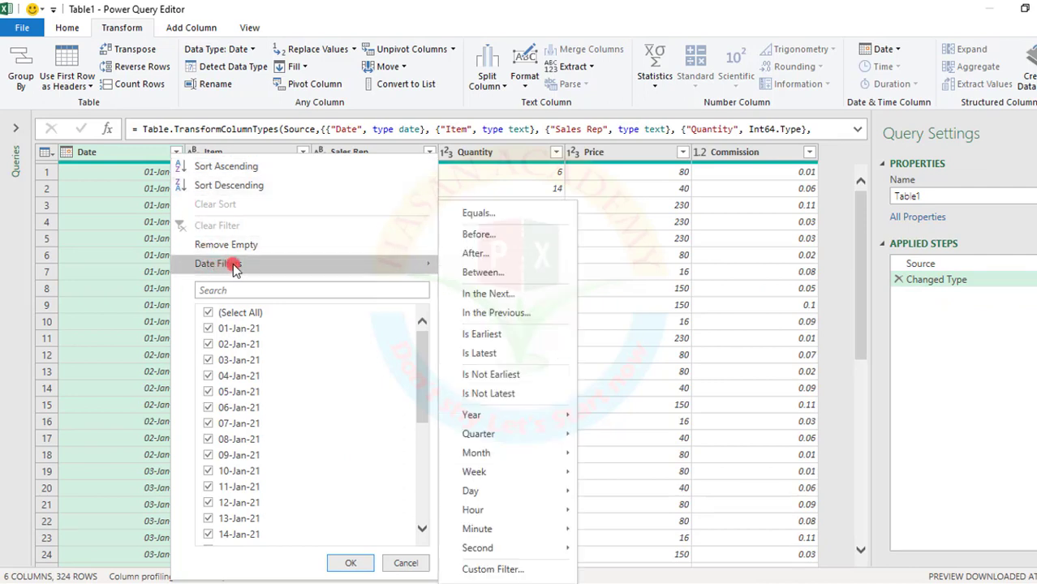
{"action": "left_click", "coordinate": [516, 243]}
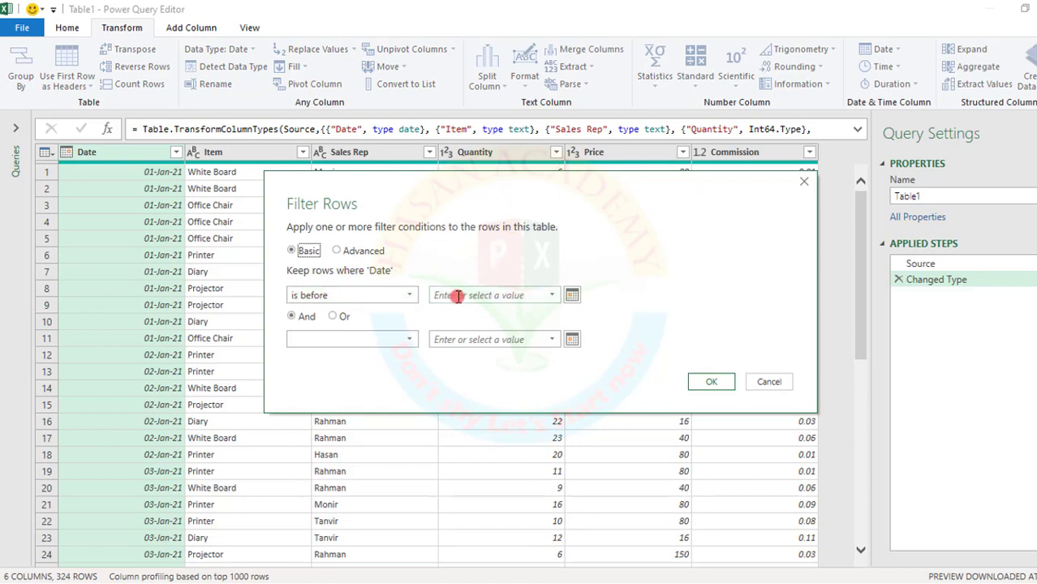
{"action": "left_click", "coordinate": [572, 295]}
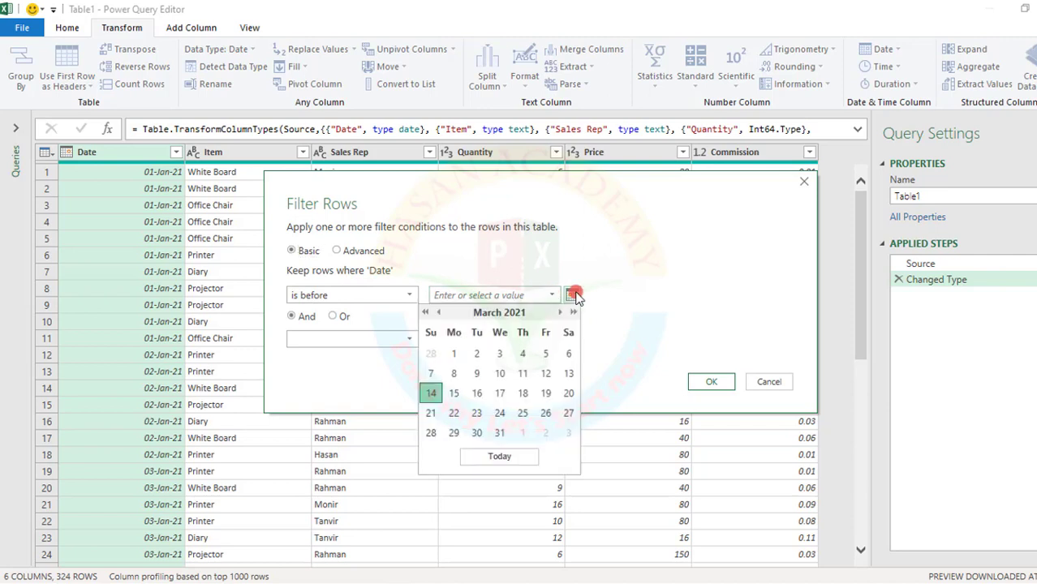
{"action": "left_click", "coordinate": [439, 313]}
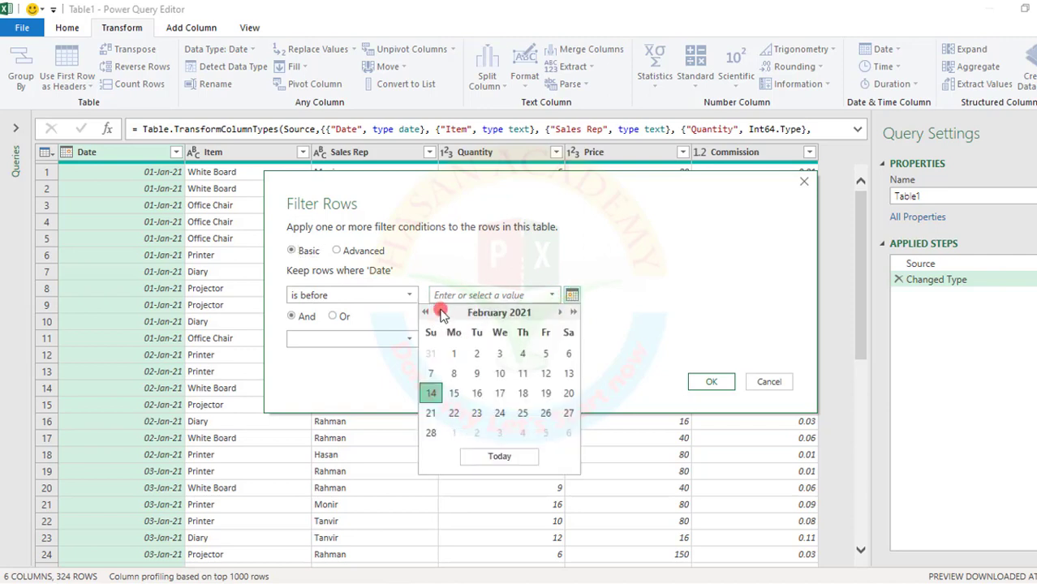
{"action": "left_click", "coordinate": [439, 313]}
{"action": "left_click", "coordinate": [439, 314]}
{"action": "left_click", "coordinate": [623, 292]}
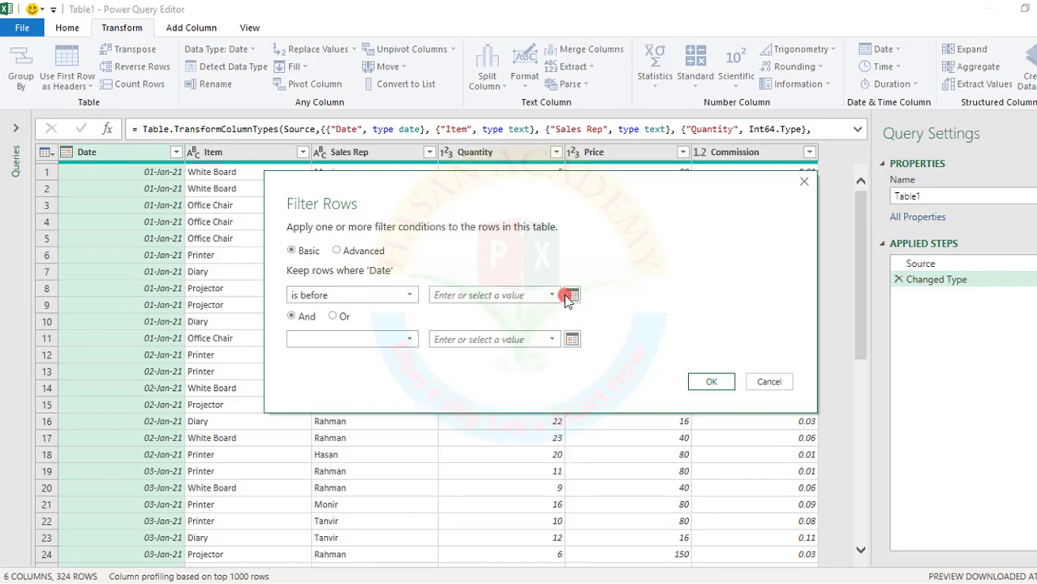
Apply the filter with 08-Jan-21 as the cutoff date and check the last remaining rows.
{"action": "left_click", "coordinate": [552, 295]}
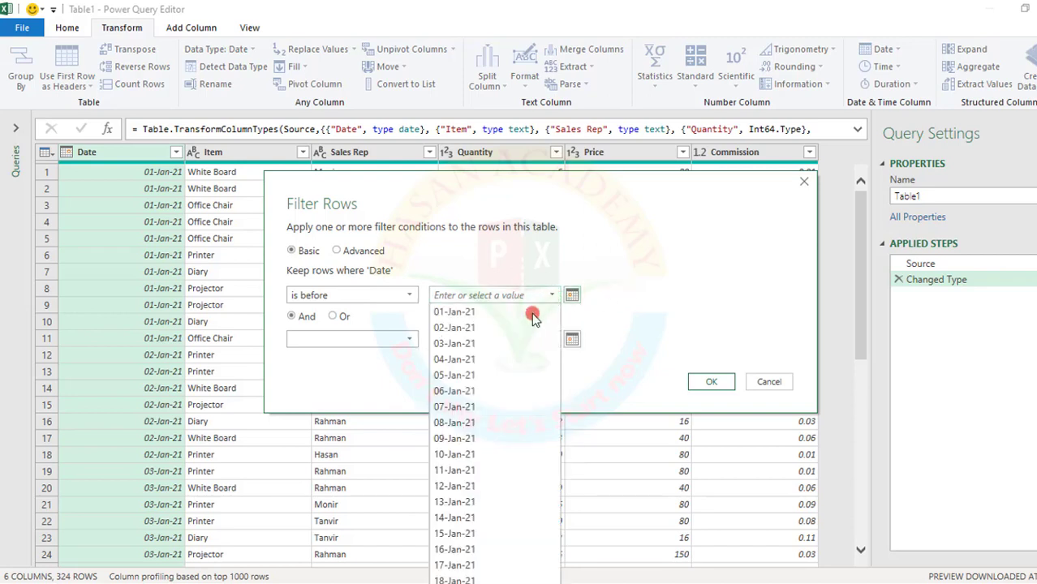
{"action": "left_click", "coordinate": [457, 423]}
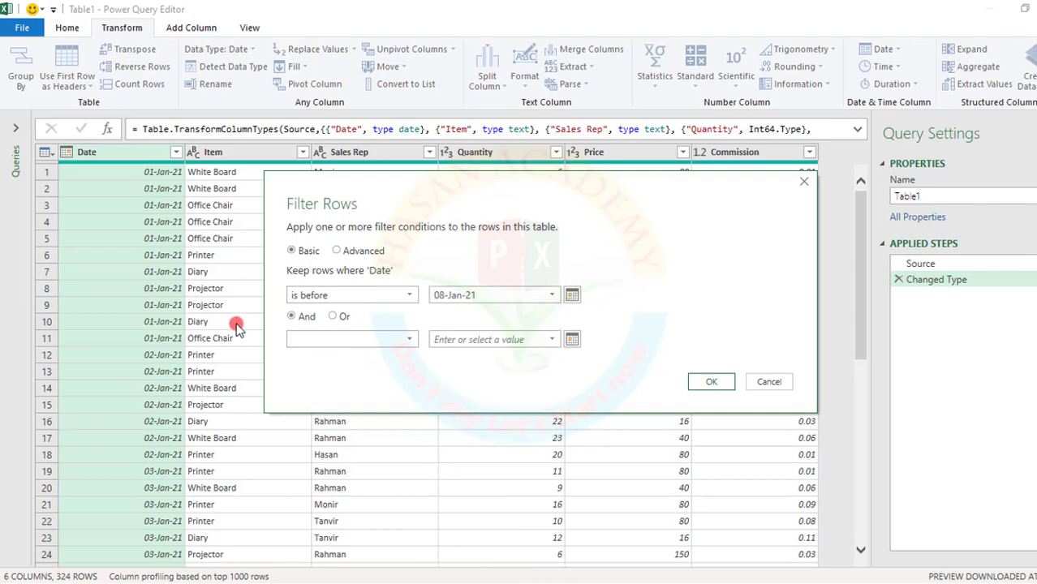
{"action": "left_click", "coordinate": [711, 381]}
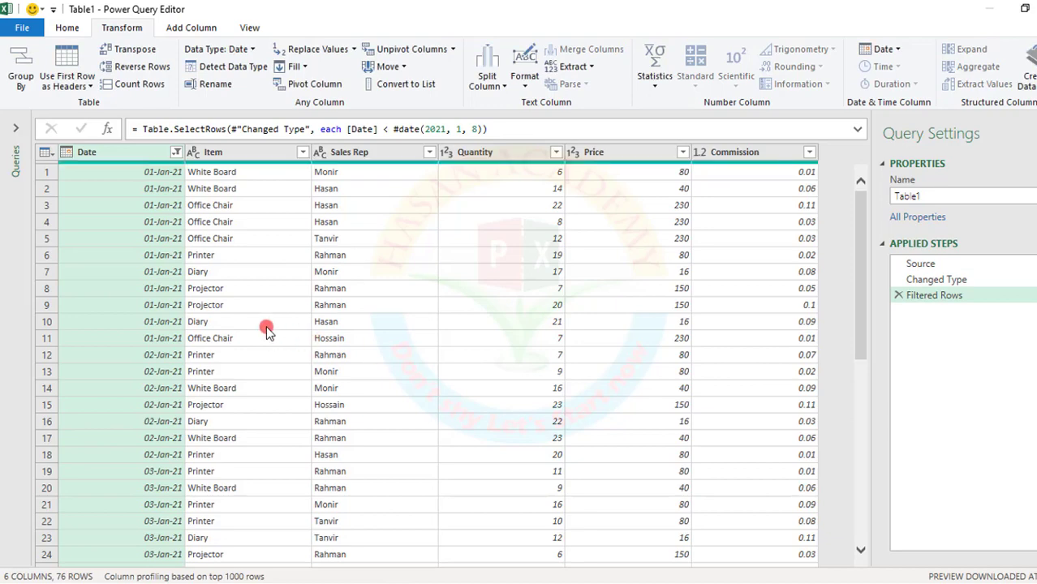
{"action": "scroll", "coordinate": [262, 337], "scroll_direction": "down", "scroll_amount": 17}
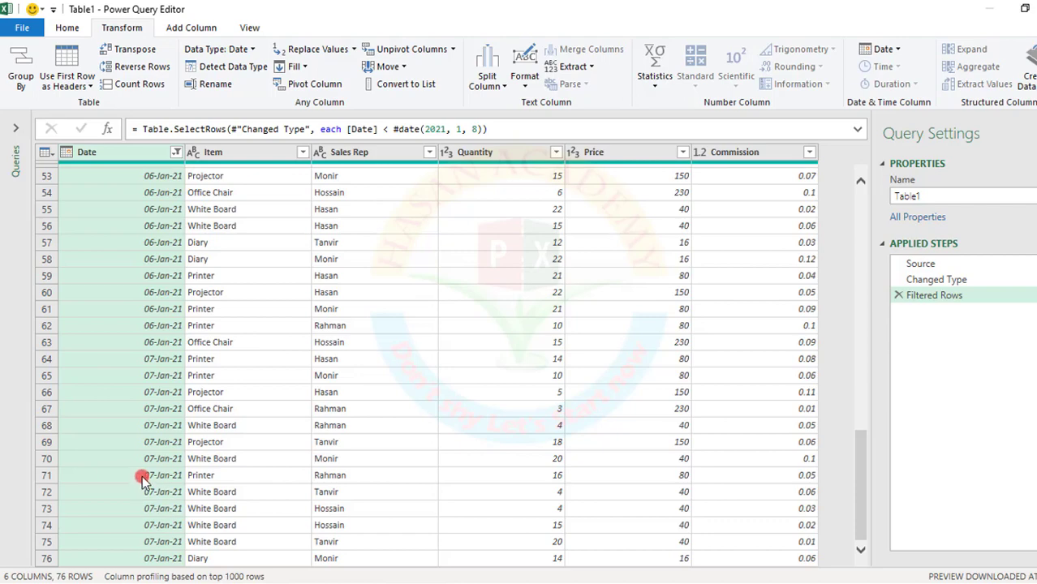
Remove the Before filter step from the query.
{"action": "scroll", "coordinate": [146, 477], "scroll_direction": "up", "scroll_amount": 15}
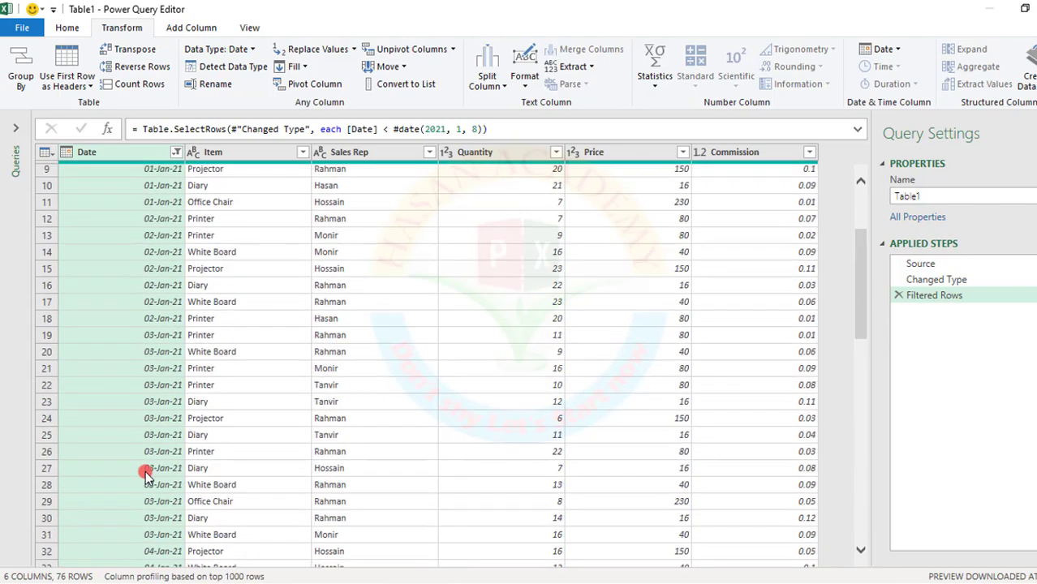
{"action": "left_click", "coordinate": [898, 296]}
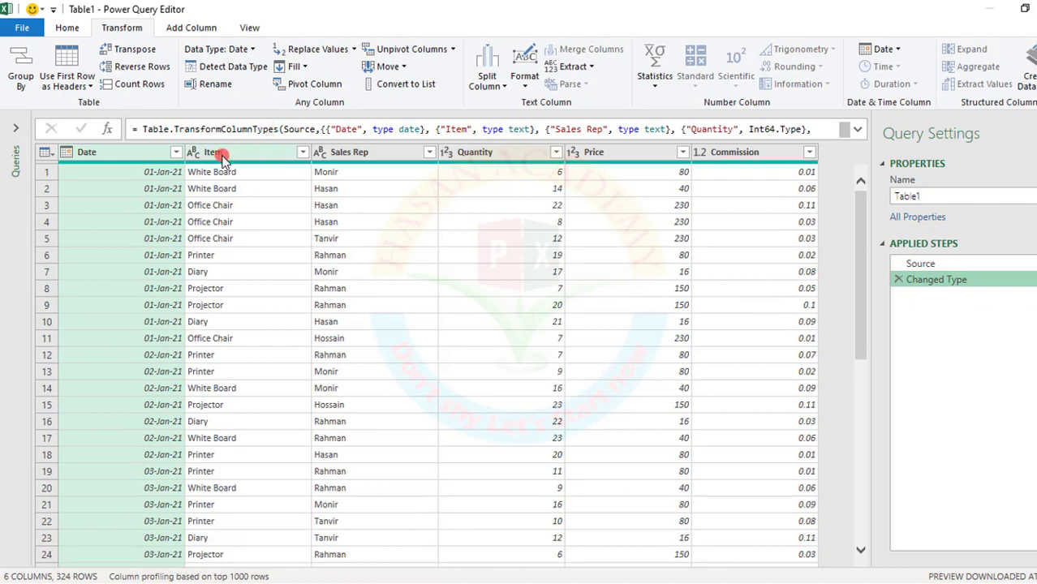
Filter the Date column to rows after 15-Jan-21.
{"action": "left_click", "coordinate": [175, 154]}
{"action": "mouse_move", "coordinate": [300, 272]}
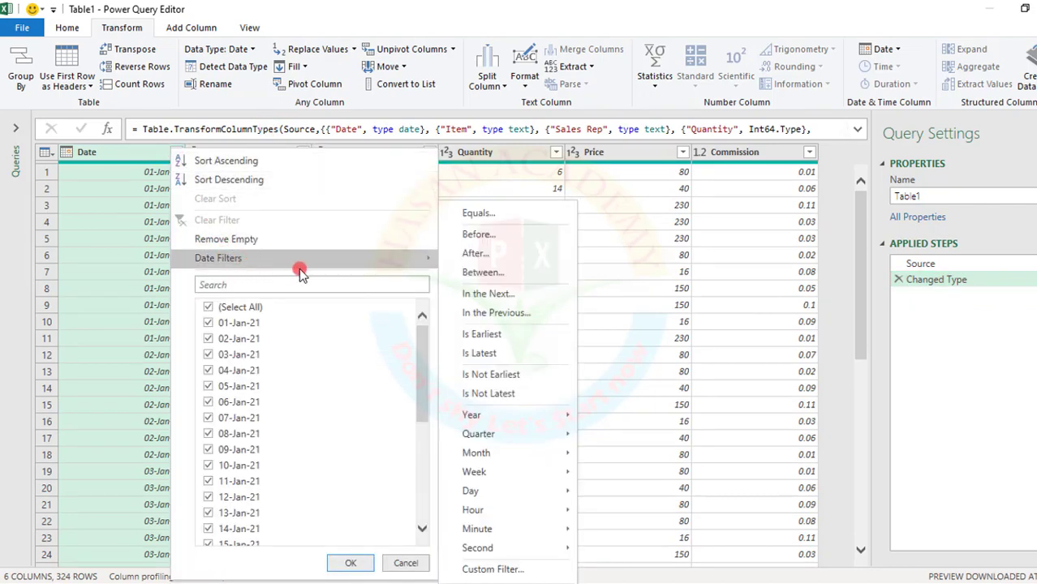
{"action": "left_click", "coordinate": [474, 254]}
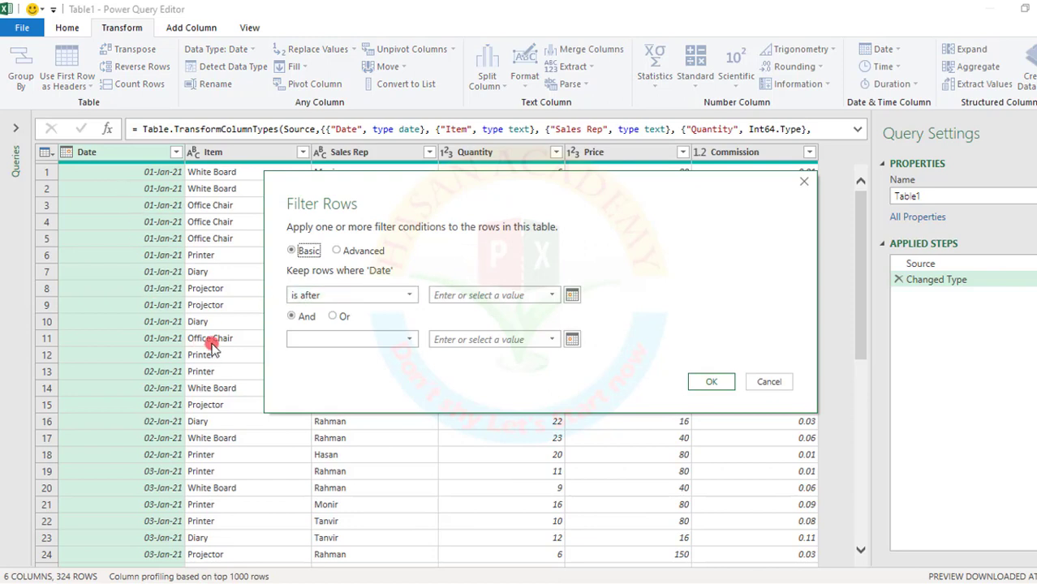
{"action": "left_click", "coordinate": [553, 296]}
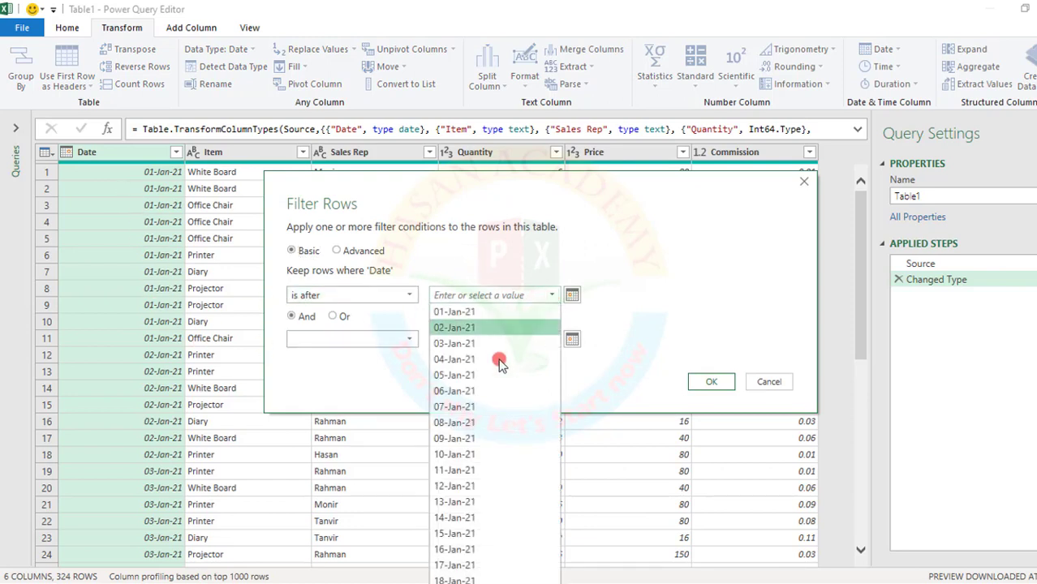
{"action": "left_click", "coordinate": [446, 534]}
{"action": "left_click", "coordinate": [714, 384]}
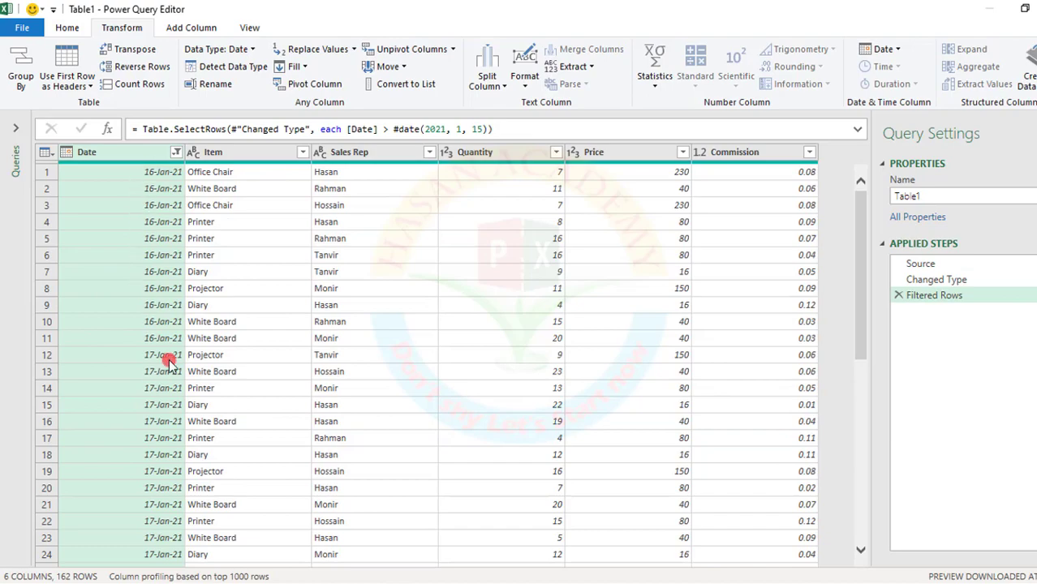
Check the rows remaining under the After filter down to the last date and remove that filter step.
{"action": "scroll", "coordinate": [177, 390], "scroll_direction": "down", "scroll_amount": 6}
{"action": "scroll", "coordinate": [175, 391], "scroll_direction": "down", "scroll_amount": 20}
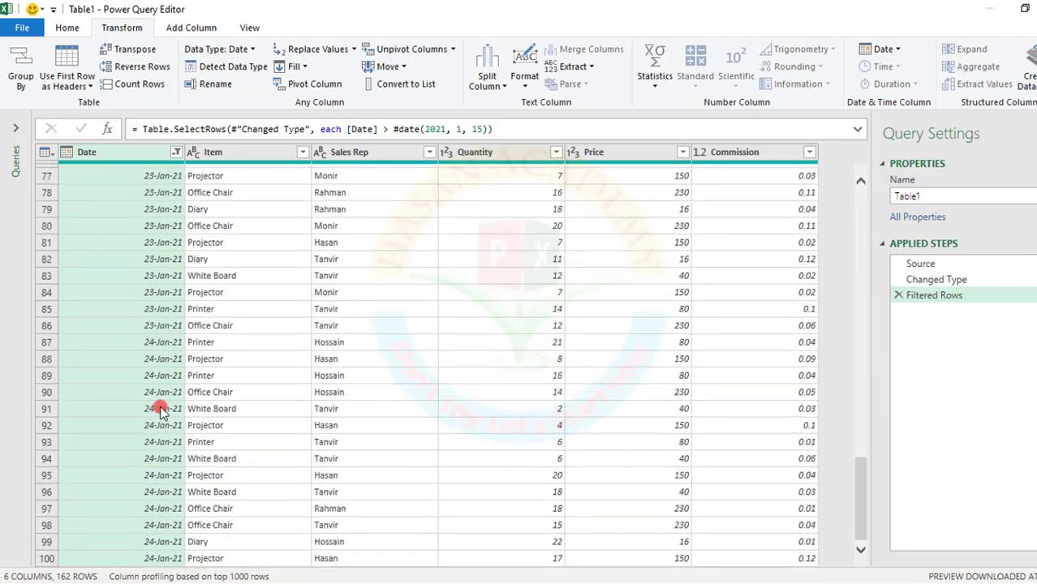
{"action": "scroll", "coordinate": [160, 410], "scroll_direction": "down", "scroll_amount": 15}
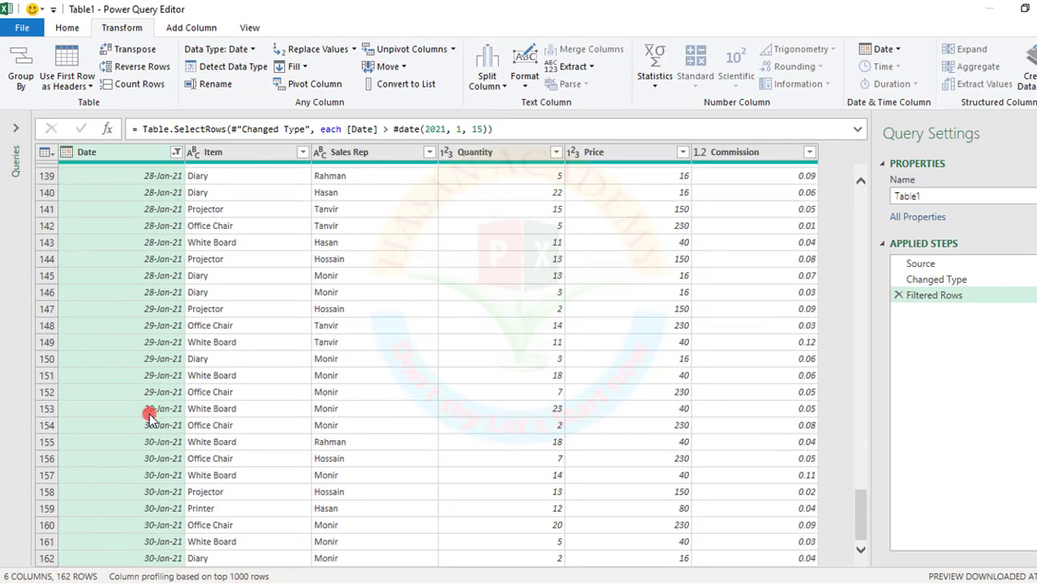
{"action": "scroll", "coordinate": [141, 414], "scroll_direction": "up", "scroll_amount": 20}
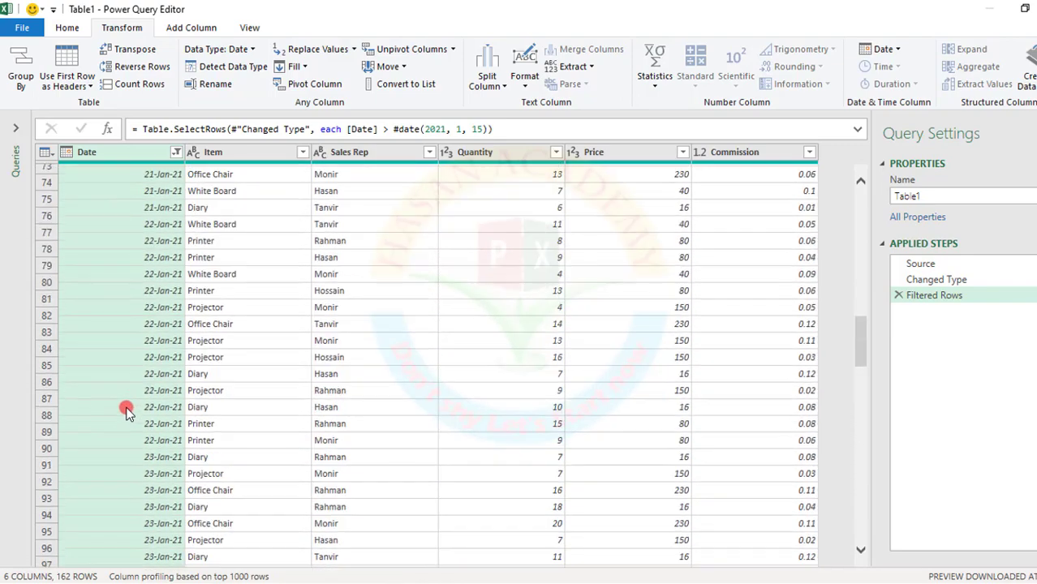
{"action": "left_click", "coordinate": [897, 299]}
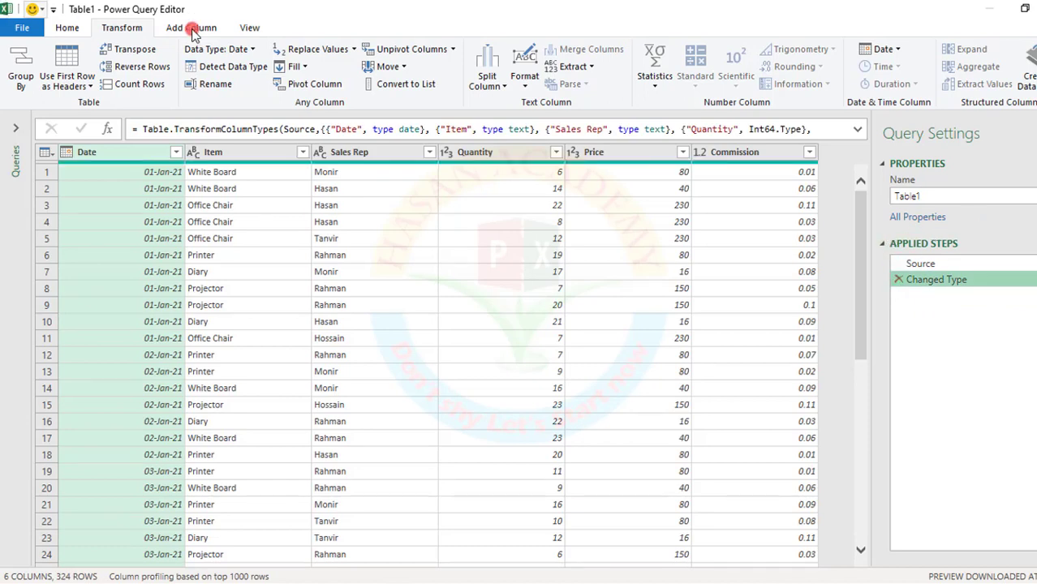
Set up a Between date filter on the Date column, after or equal to 05-Jan-21 and before or equal to 07-Jan-21.
{"action": "left_click", "coordinate": [176, 152]}
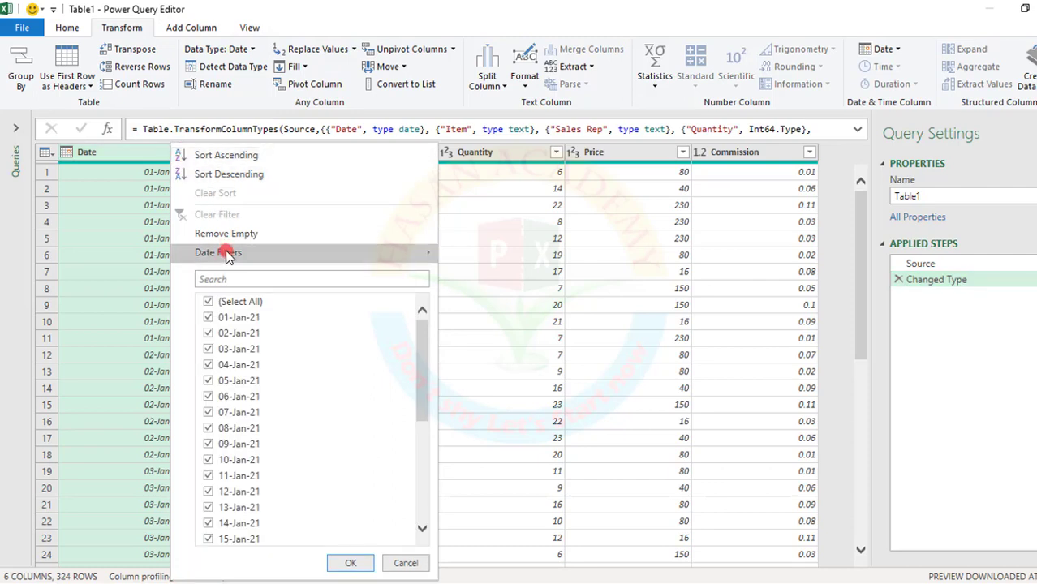
{"action": "mouse_move", "coordinate": [232, 254]}
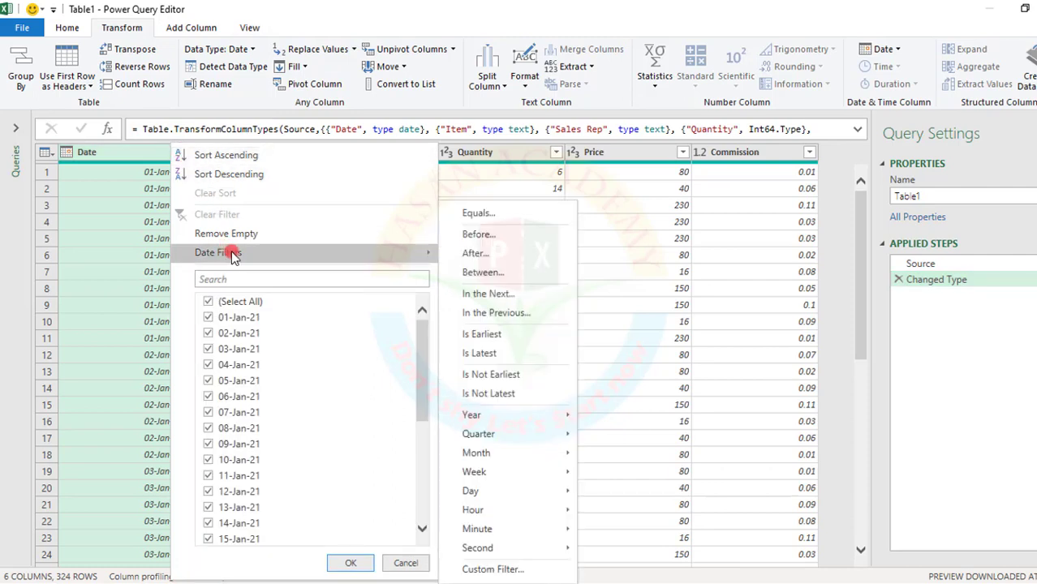
{"action": "left_click", "coordinate": [479, 275]}
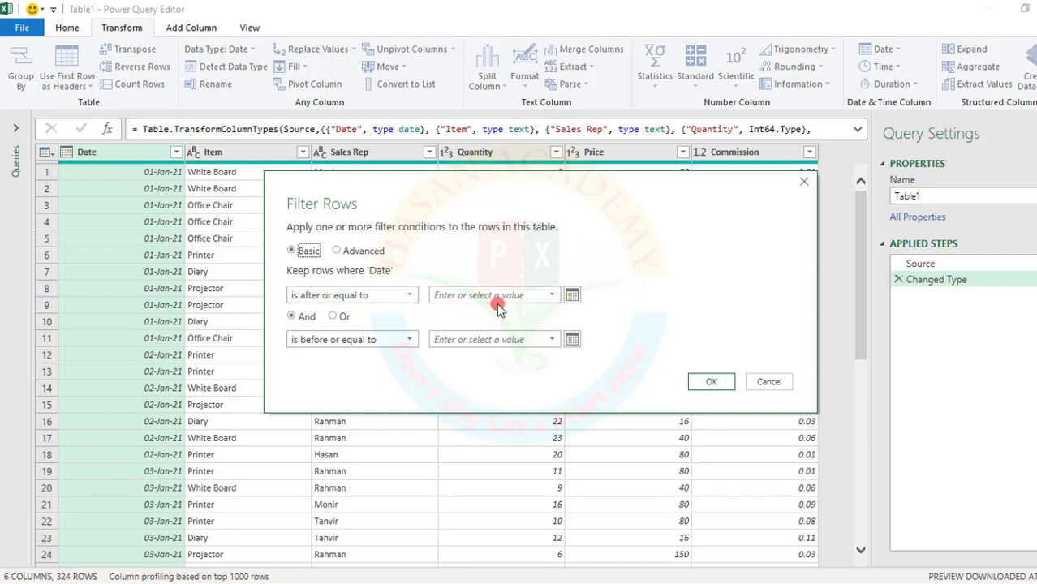
{"action": "left_click", "coordinate": [408, 297]}
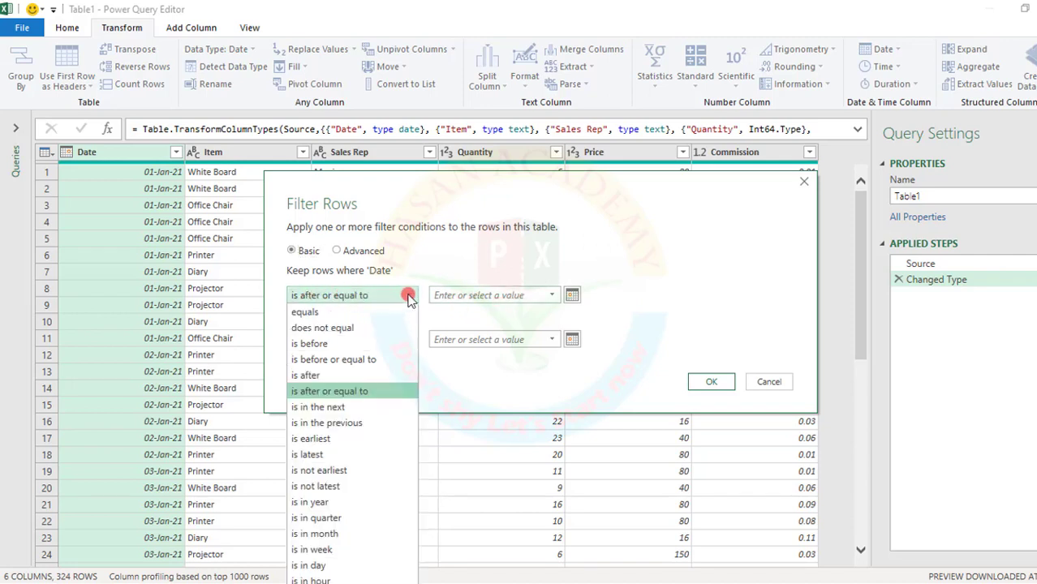
{"action": "left_click", "coordinate": [346, 392]}
{"action": "left_click", "coordinate": [551, 297]}
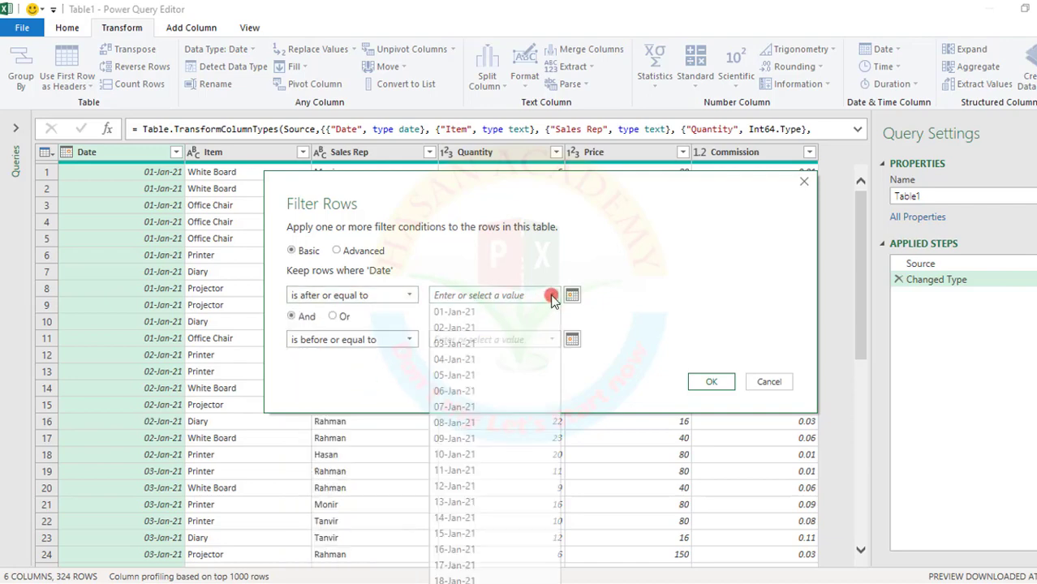
{"action": "left_click", "coordinate": [455, 378]}
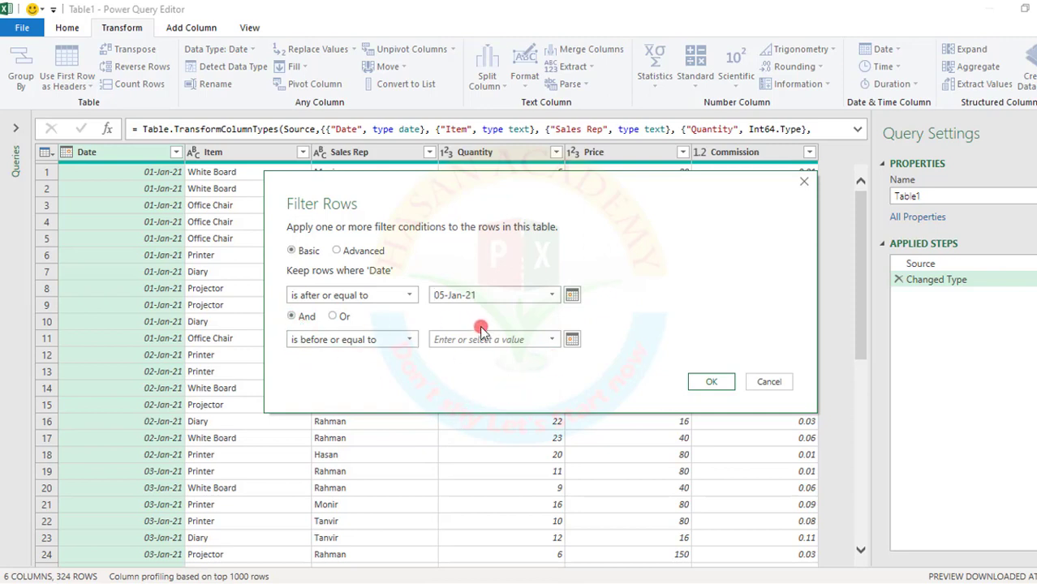
{"action": "left_click", "coordinate": [555, 341]}
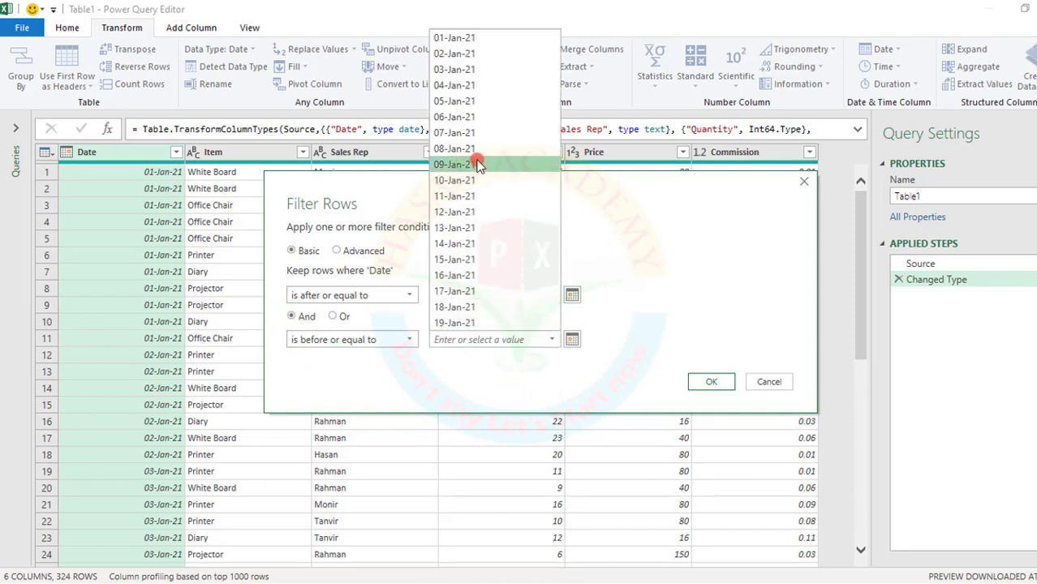
{"action": "left_click", "coordinate": [459, 133]}
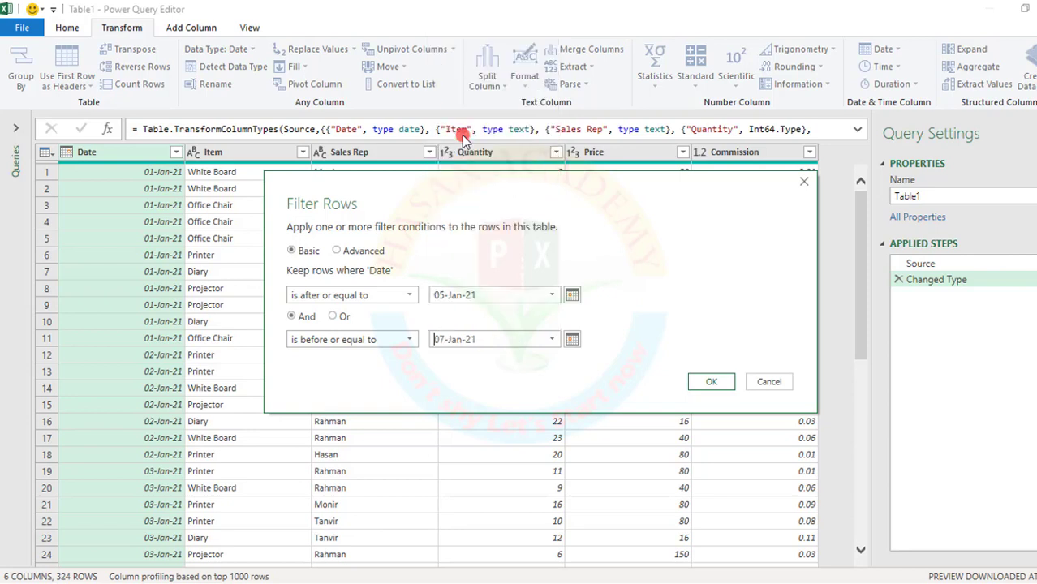
Apply the Between filter, check the rows down to the last one, and remove the filter step again.
{"action": "left_click", "coordinate": [717, 384]}
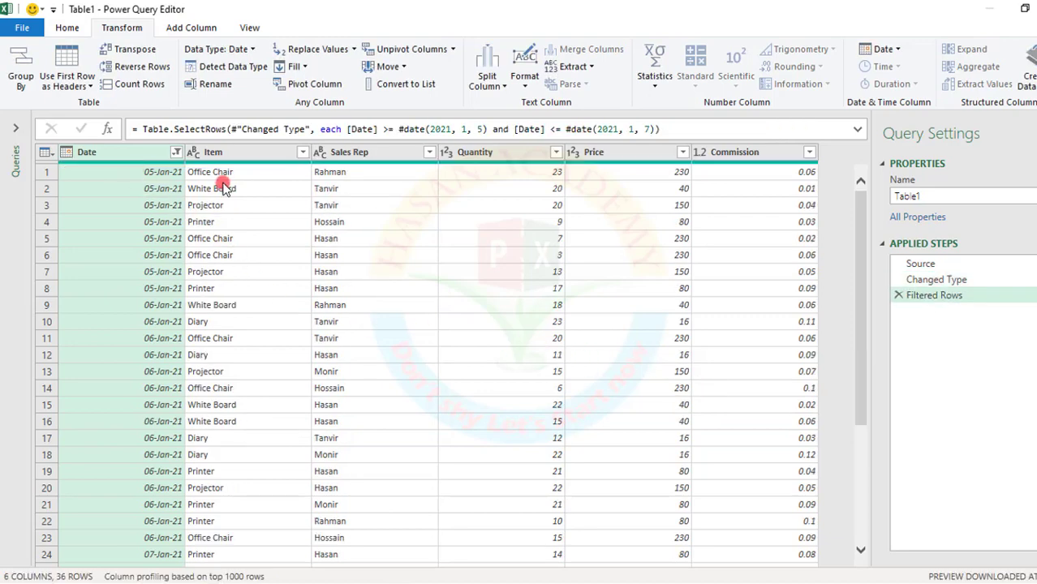
{"action": "scroll", "coordinate": [172, 389], "scroll_direction": "down", "scroll_amount": 4}
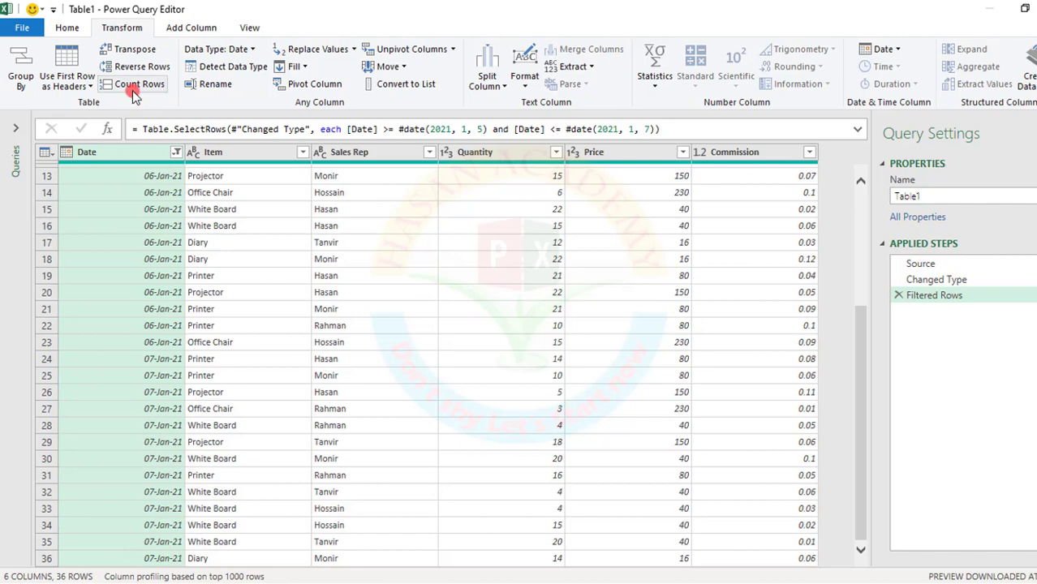
{"action": "left_click", "coordinate": [898, 295]}
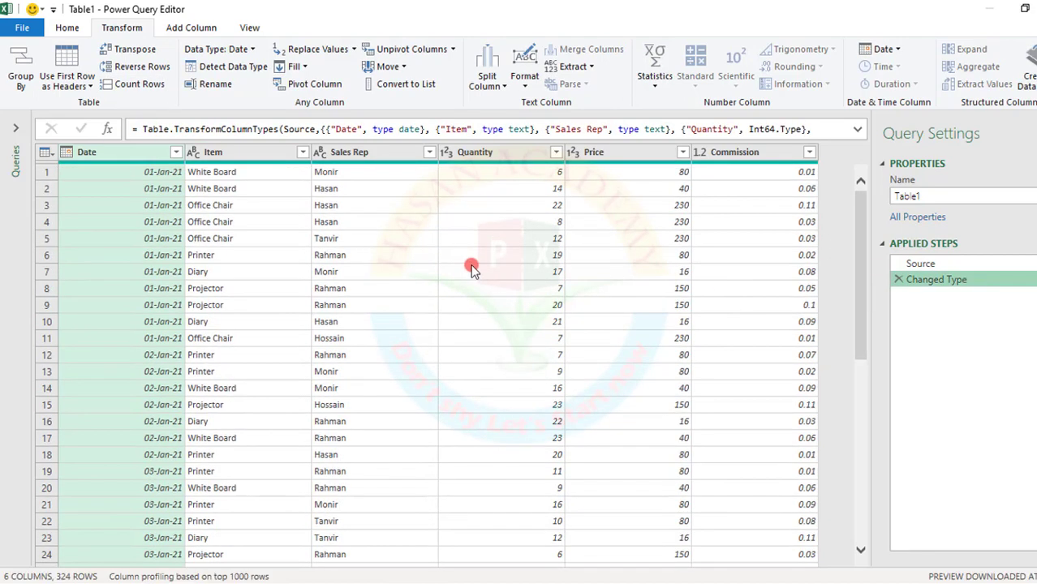
Examine the interval units offered by the In the Next date filter for the Date column and cancel the filter.
{"action": "left_click", "coordinate": [176, 152]}
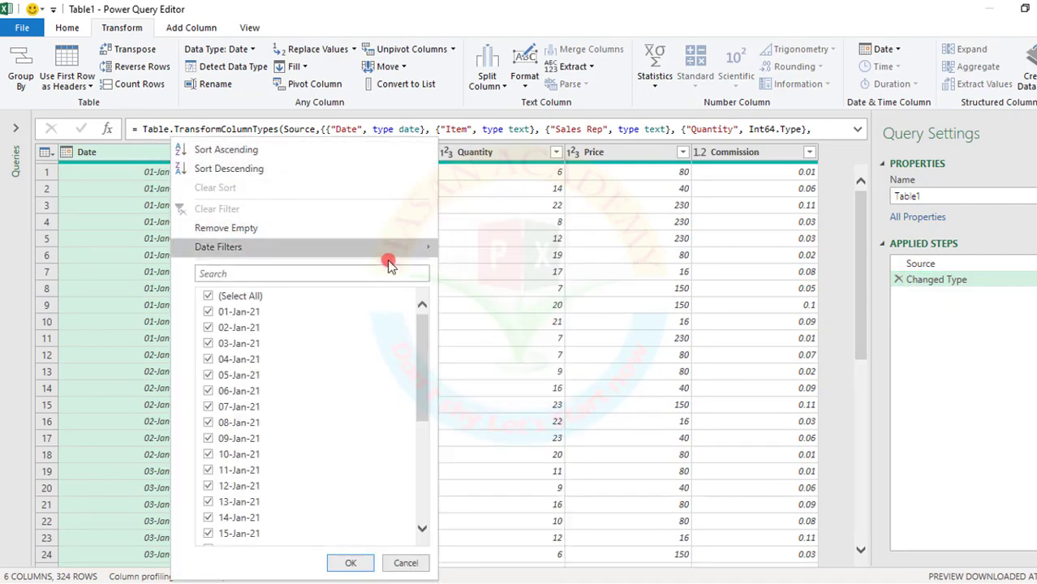
{"action": "mouse_move", "coordinate": [416, 248]}
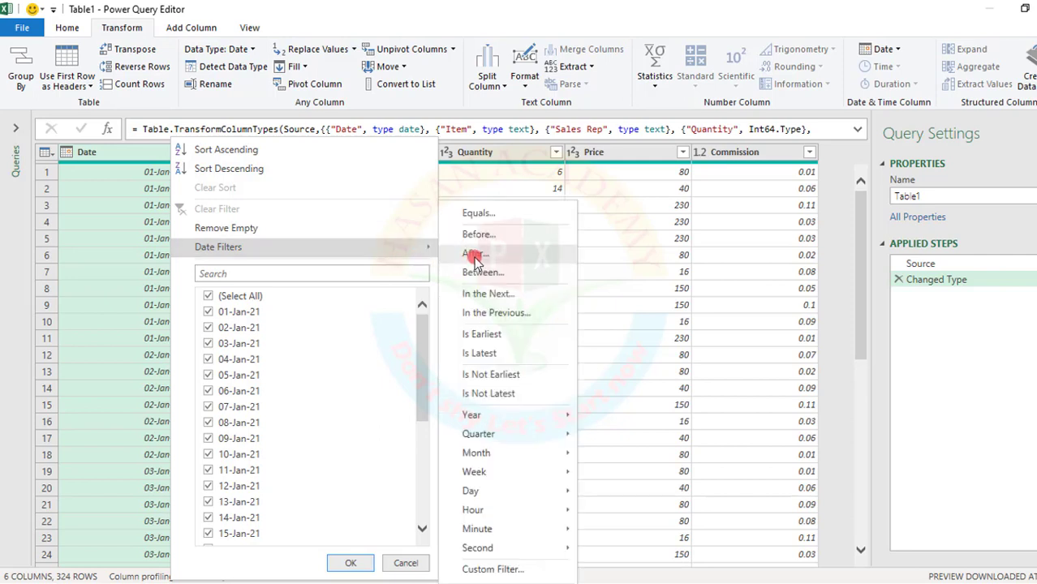
{"action": "left_click", "coordinate": [484, 296]}
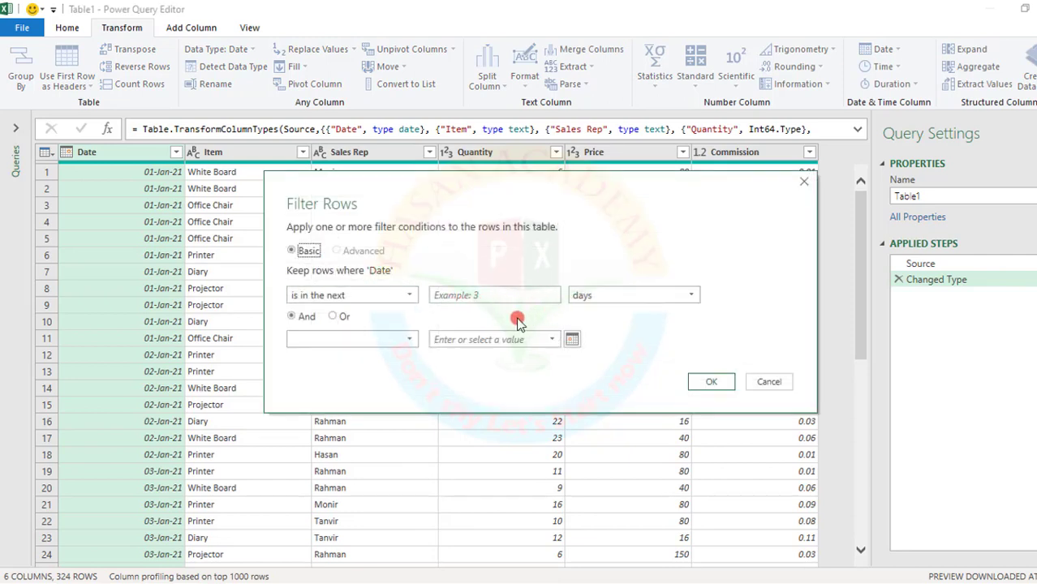
{"action": "left_click", "coordinate": [529, 293]}
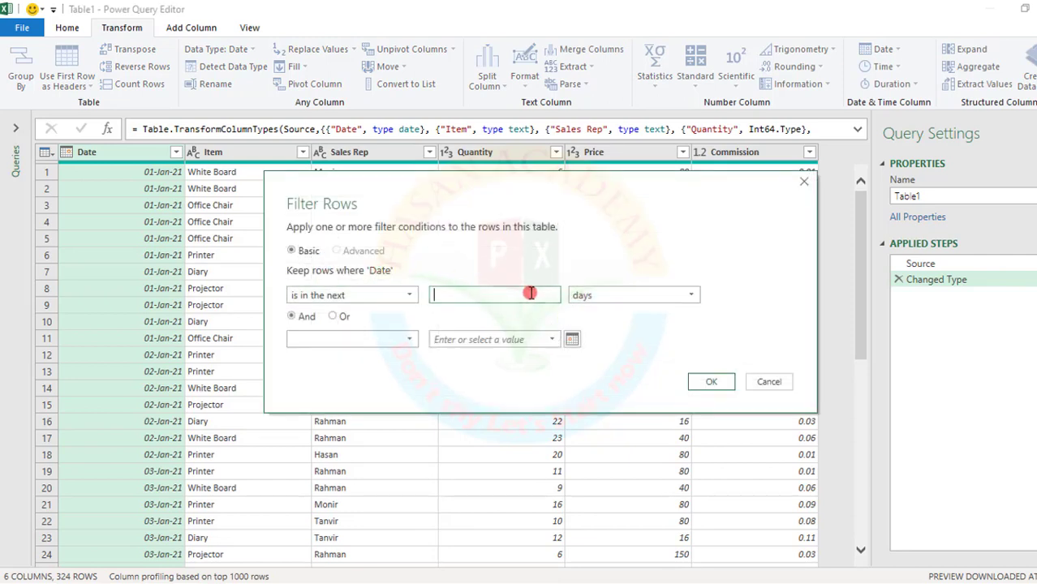
{"action": "left_click", "coordinate": [693, 295]}
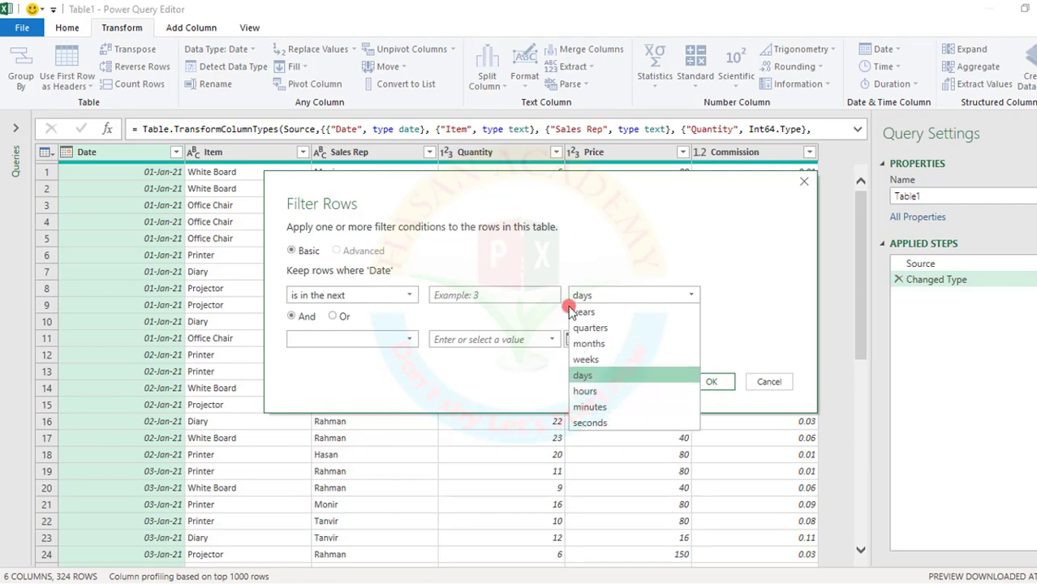
{"action": "left_click", "coordinate": [543, 253]}
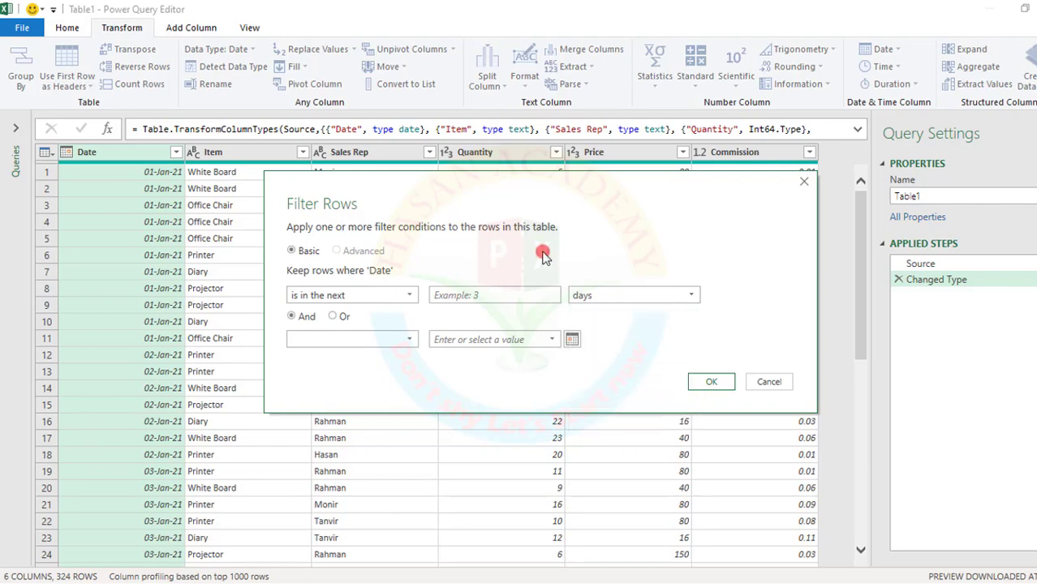
{"action": "left_click", "coordinate": [761, 381]}
Examine the Year, Quarter, Month and Week options among the date filters of the Date column.
{"action": "left_click", "coordinate": [173, 153]}
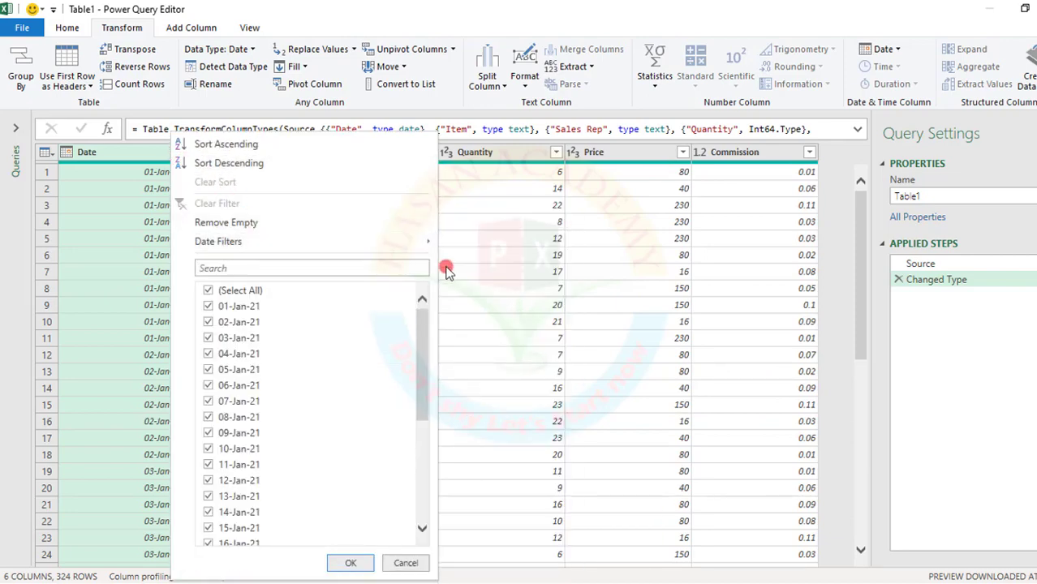
{"action": "mouse_move", "coordinate": [418, 251]}
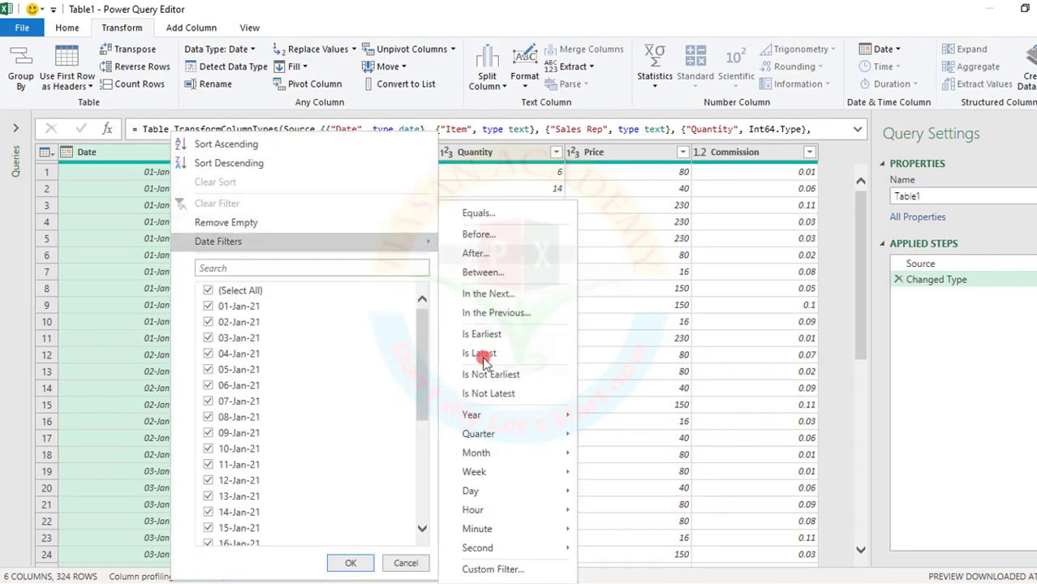
{"action": "mouse_move", "coordinate": [483, 419]}
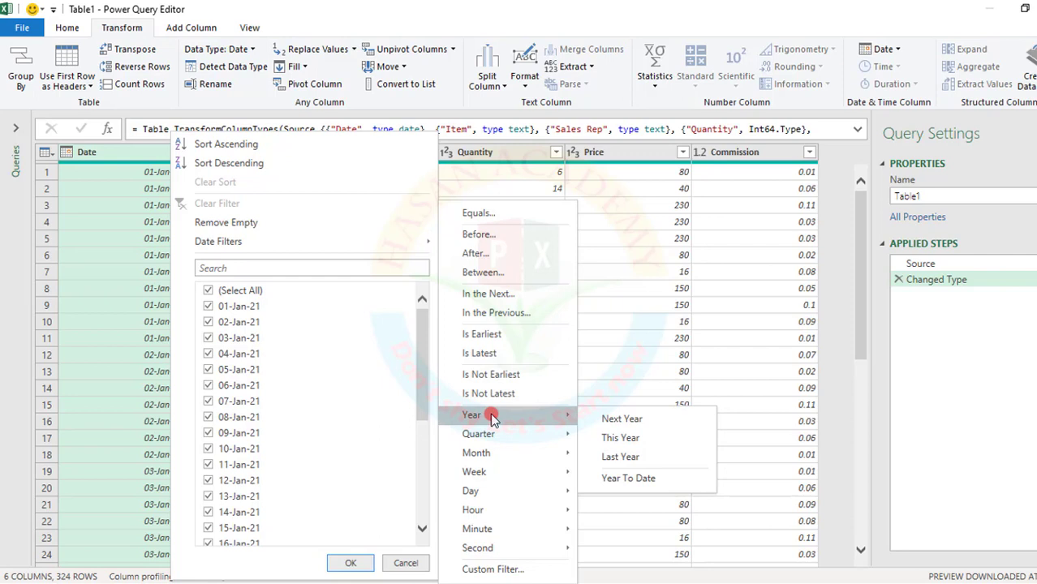
{"action": "mouse_move", "coordinate": [485, 438]}
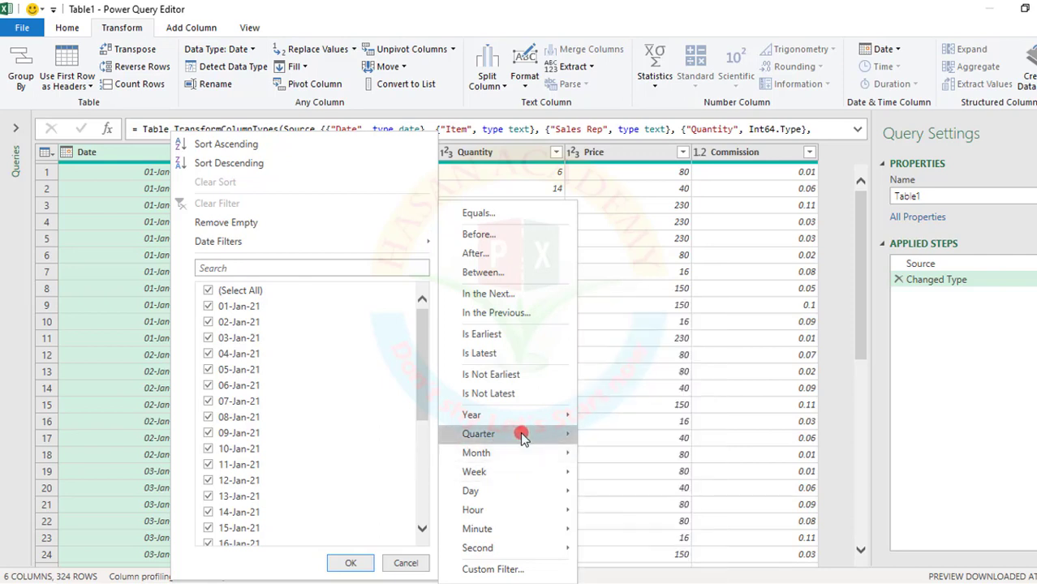
{"action": "mouse_move", "coordinate": [522, 436]}
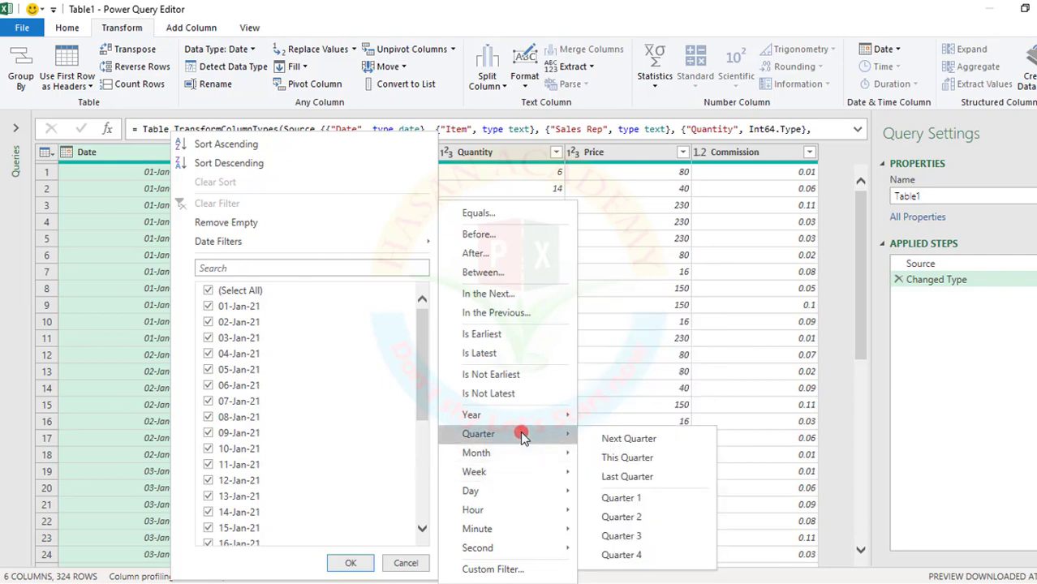
{"action": "mouse_move", "coordinate": [516, 458]}
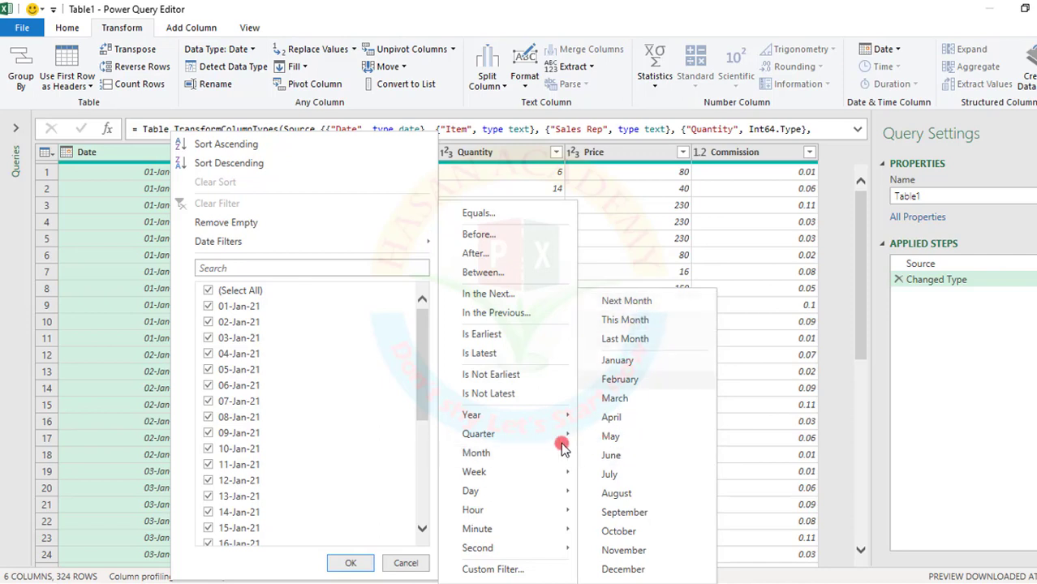
{"action": "mouse_move", "coordinate": [529, 477]}
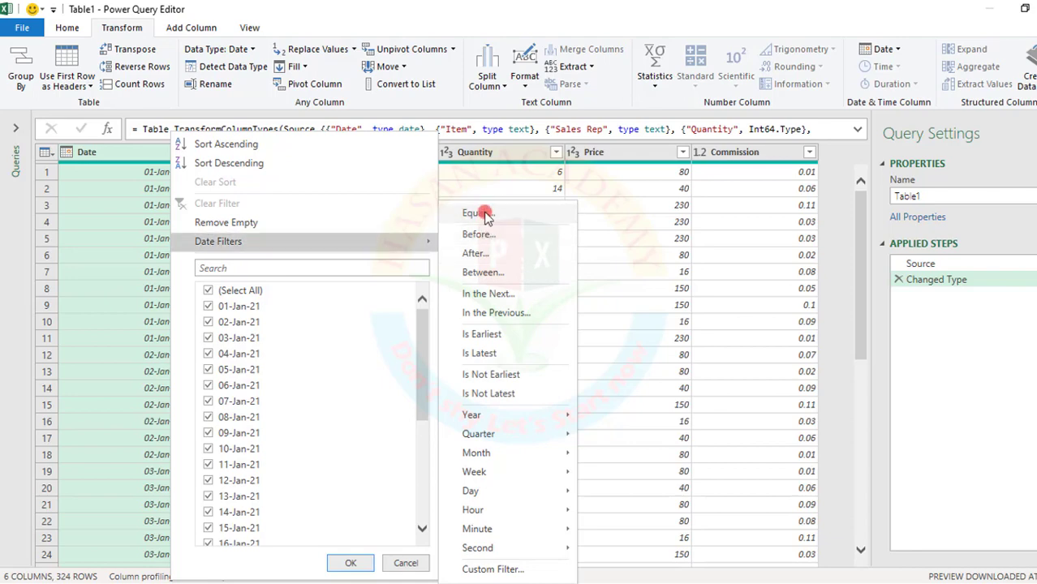
Start an Equals date filter on the Date column in Advanced mode and view the columns offered for its first clause.
{"action": "left_click", "coordinate": [478, 213]}
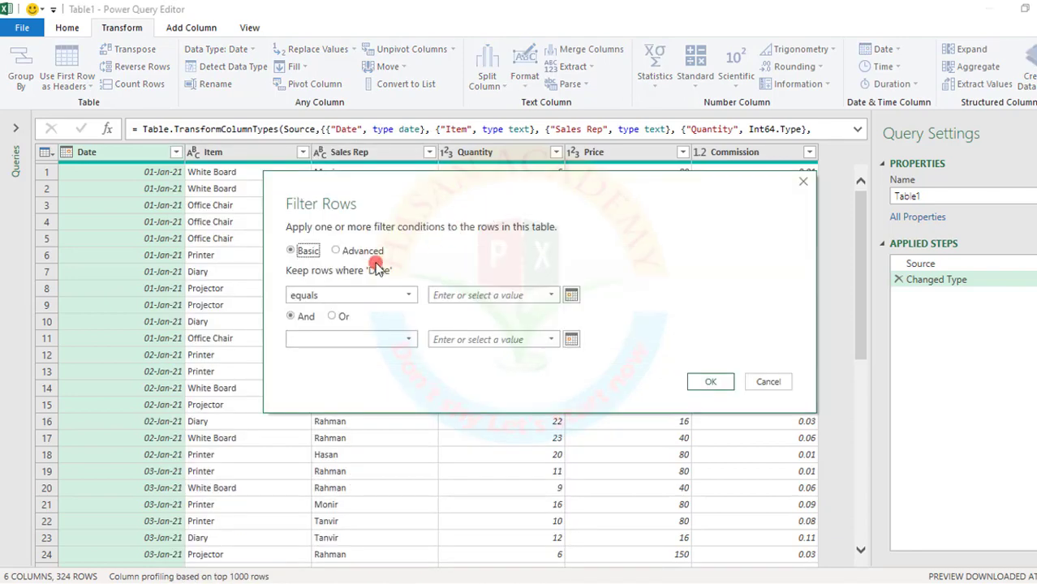
{"action": "left_click", "coordinate": [335, 252]}
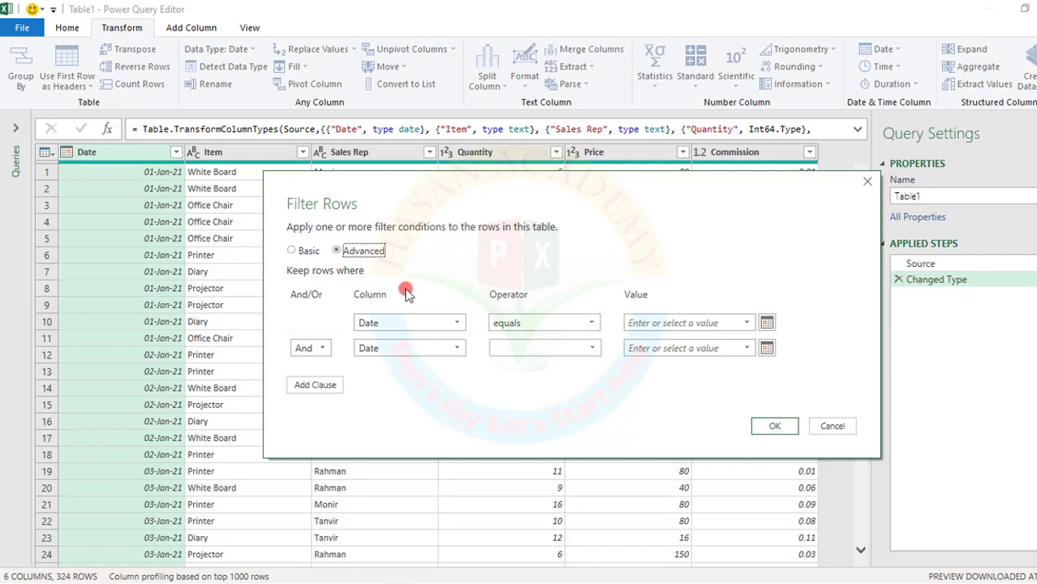
{"action": "left_click", "coordinate": [462, 323]}
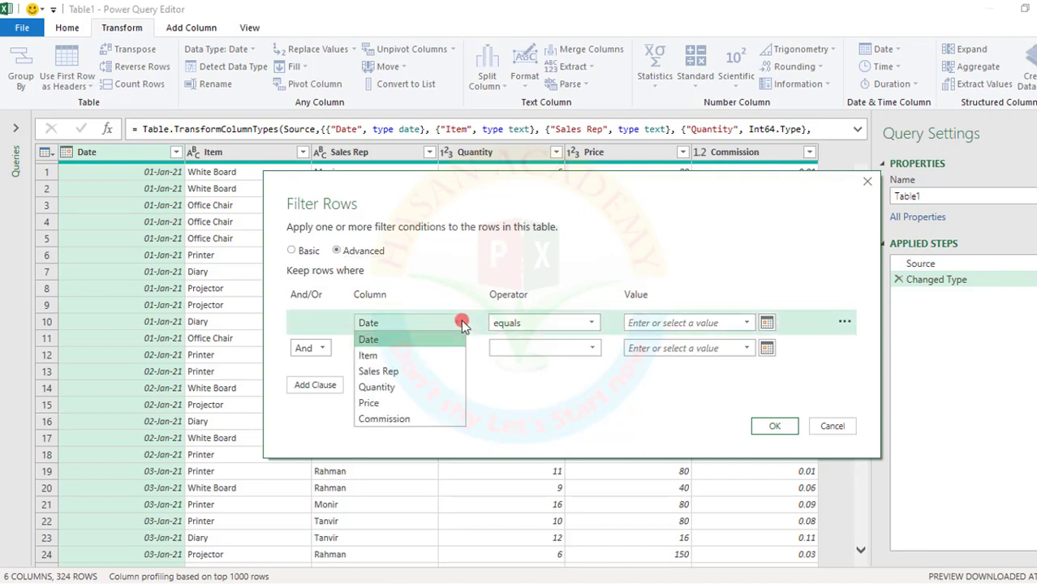
{"action": "left_click", "coordinate": [430, 261]}
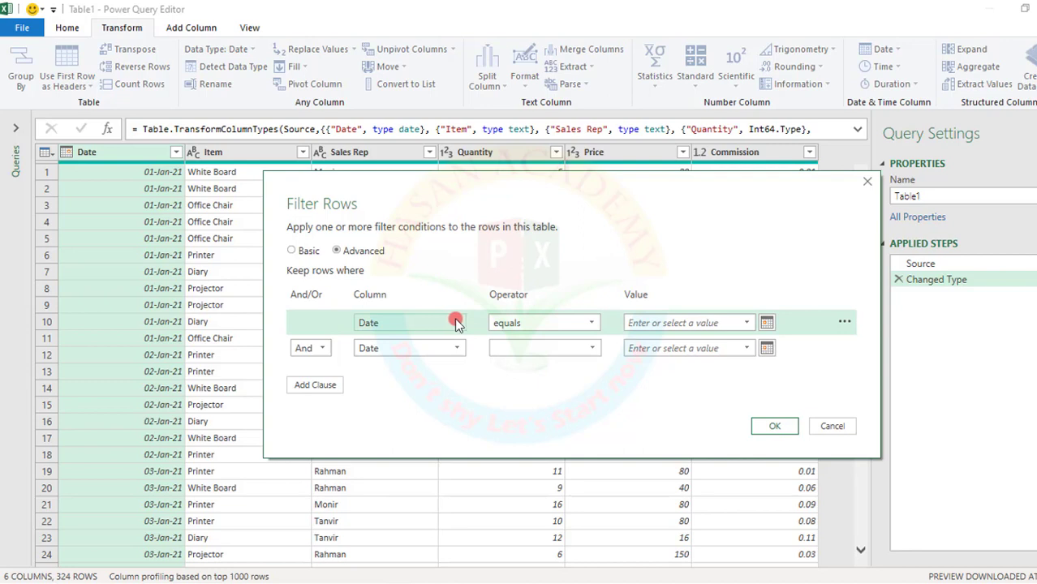
Compare the values offered in the first clause for the Sales Rep column with those for the Date column.
{"action": "left_click", "coordinate": [457, 323]}
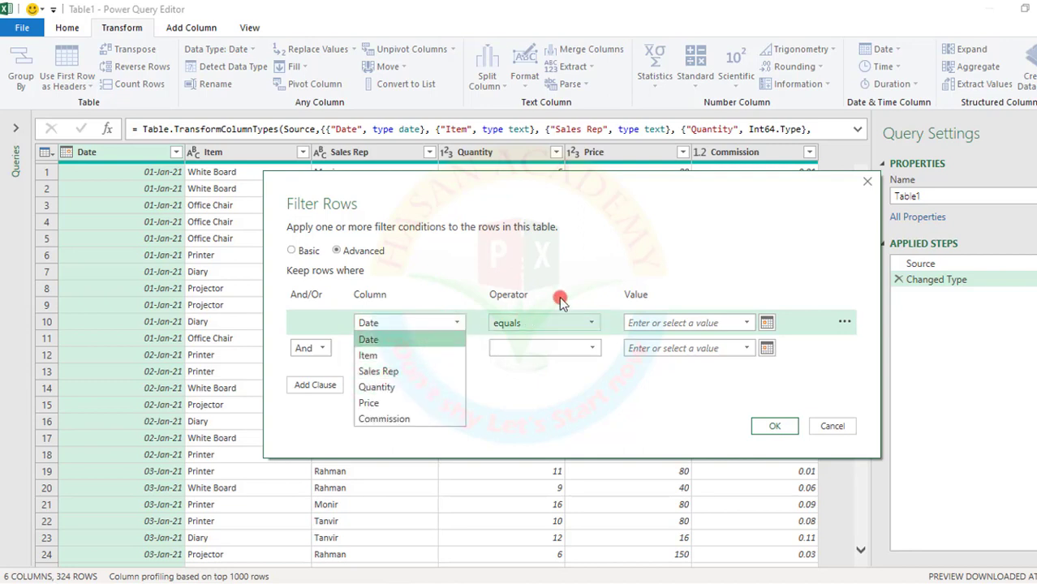
{"action": "left_click", "coordinate": [393, 371]}
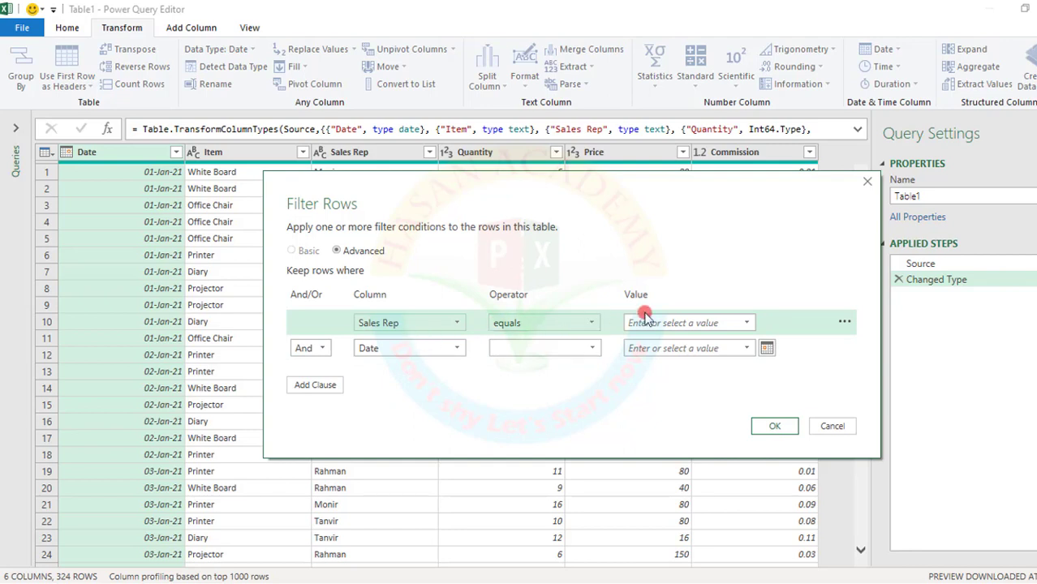
{"action": "left_click", "coordinate": [744, 323]}
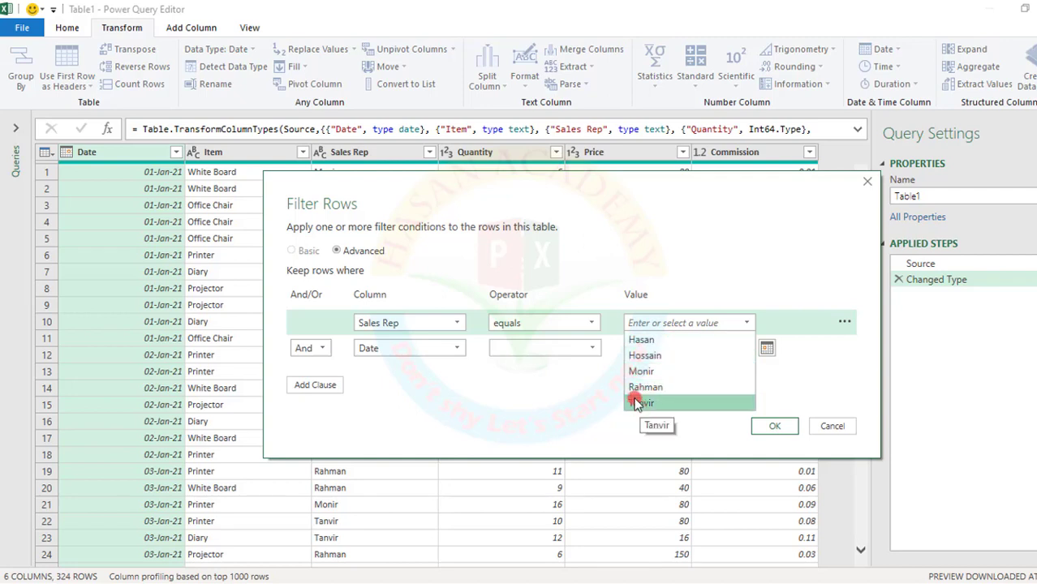
{"action": "left_click", "coordinate": [454, 325]}
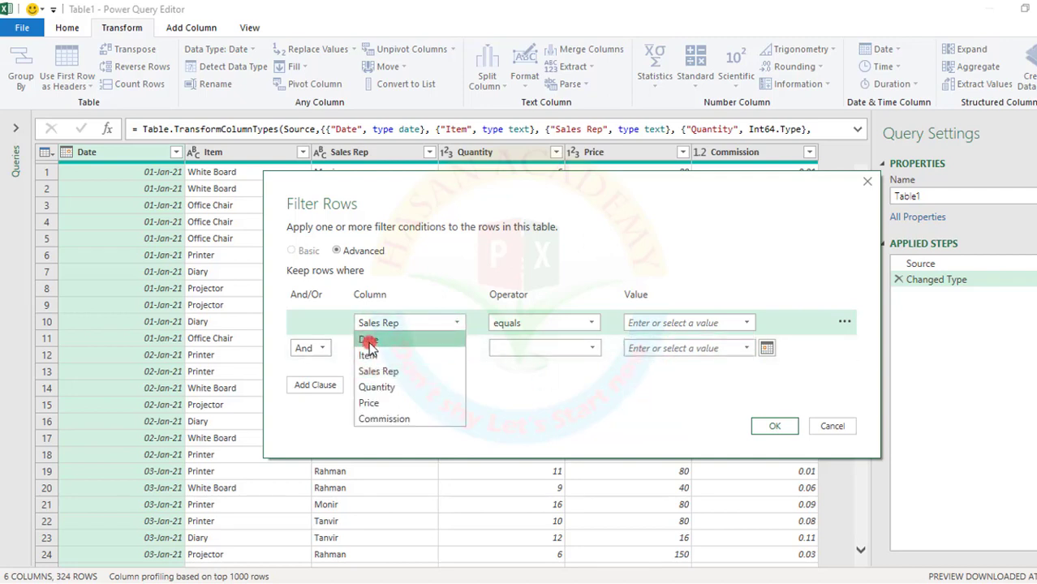
{"action": "left_click", "coordinate": [369, 344]}
{"action": "left_click", "coordinate": [745, 324]}
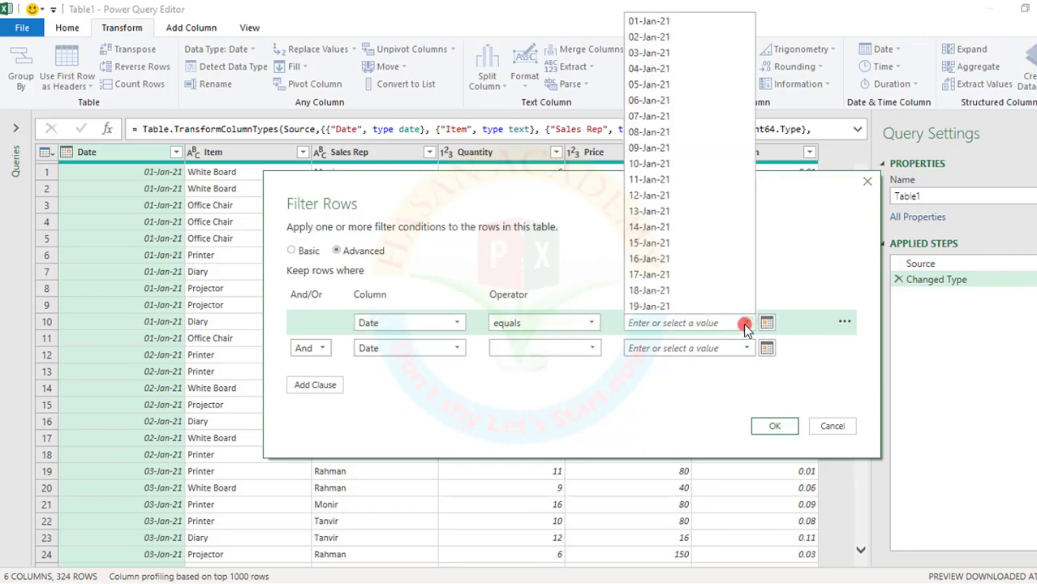
{"action": "left_click", "coordinate": [552, 385]}
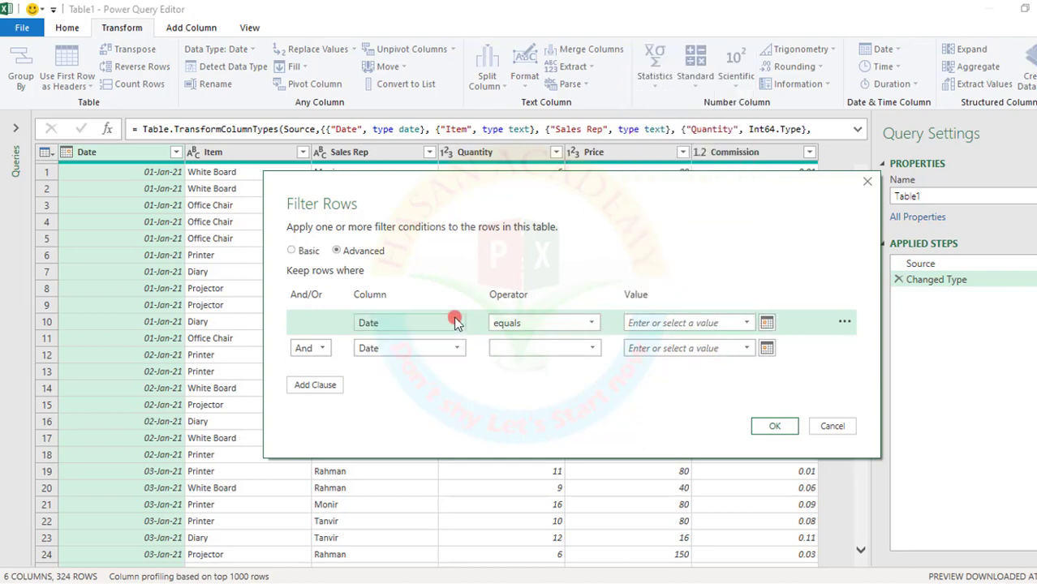
Set the first clause to keep rows where Sales Rep equals the first sales rep in the value list.
{"action": "left_click", "coordinate": [453, 325]}
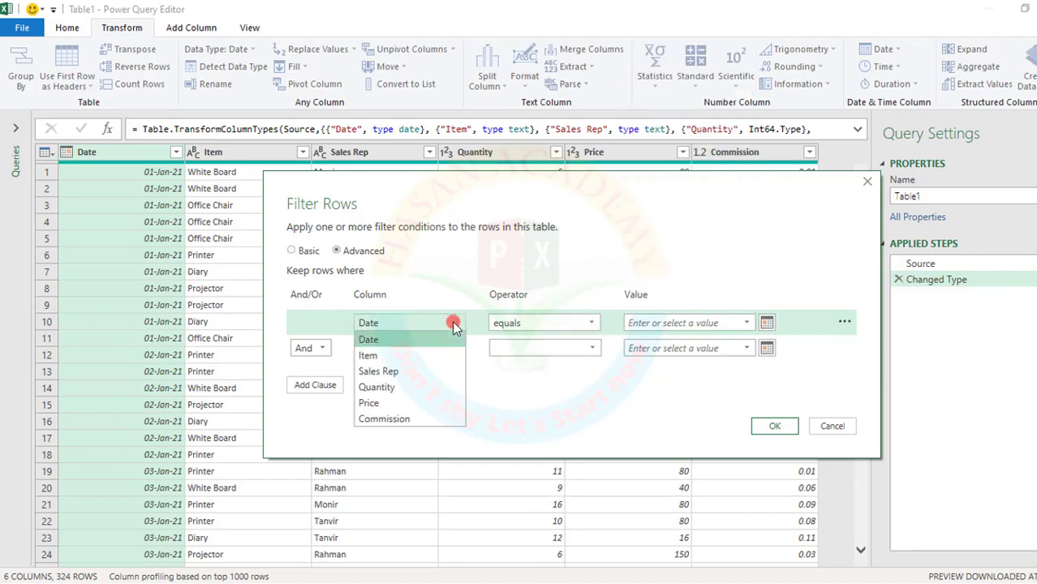
{"action": "left_click", "coordinate": [382, 372]}
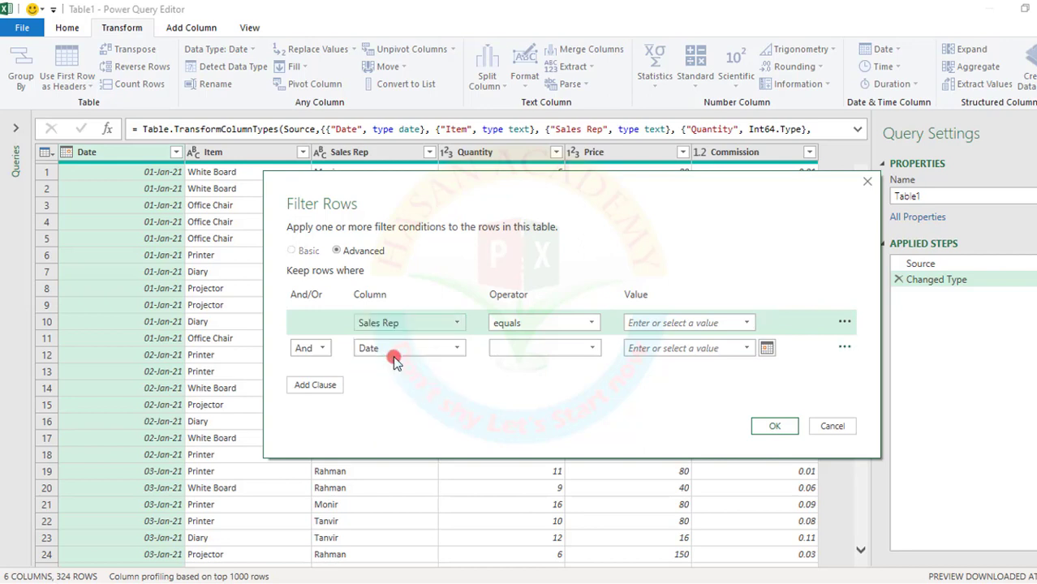
{"action": "left_click", "coordinate": [745, 324]}
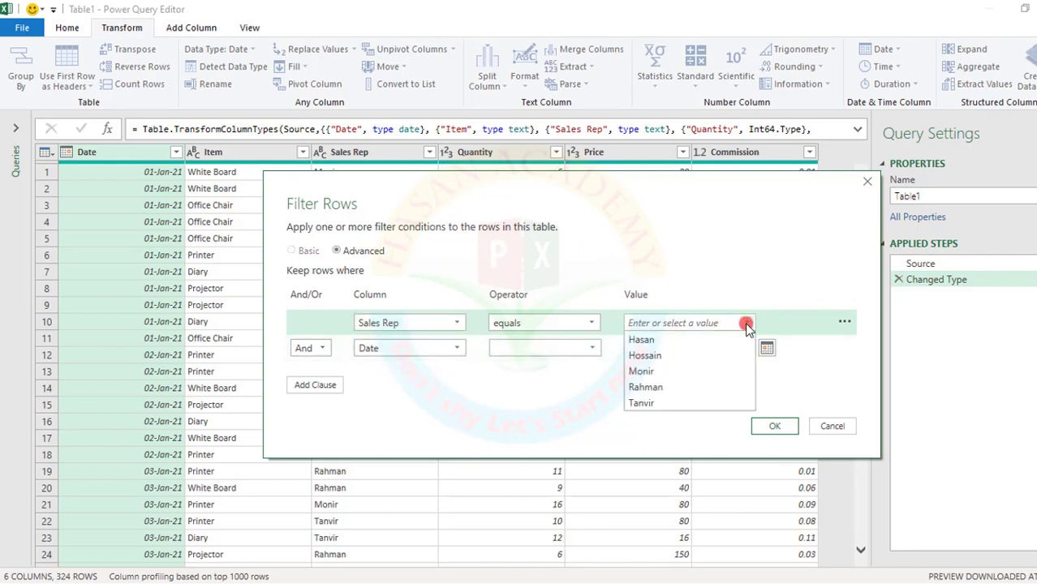
{"action": "left_click", "coordinate": [655, 339]}
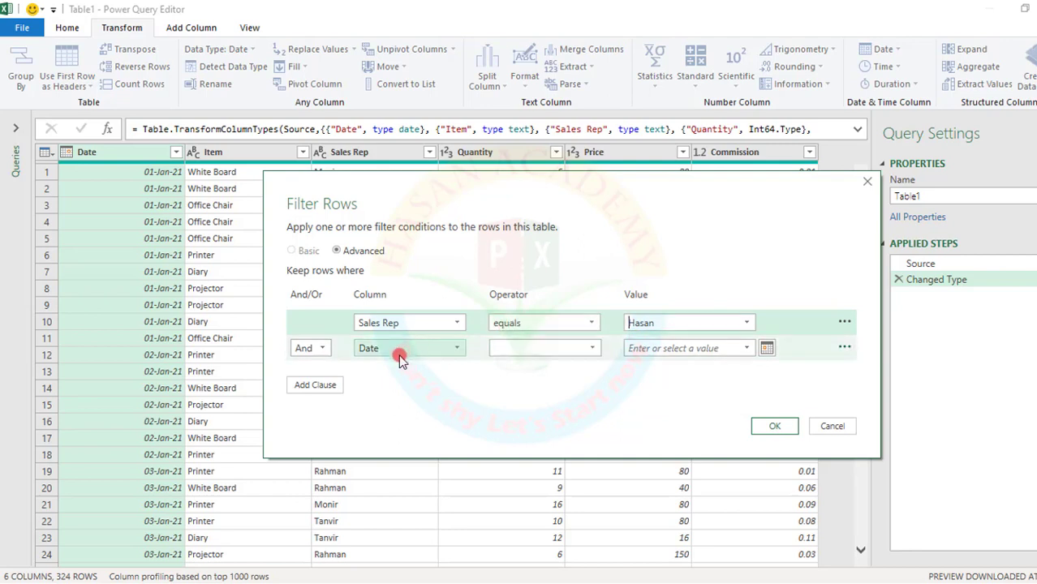
Set the second clause, joined by And, to keep rows where Item equals Diary.
{"action": "left_click", "coordinate": [457, 348]}
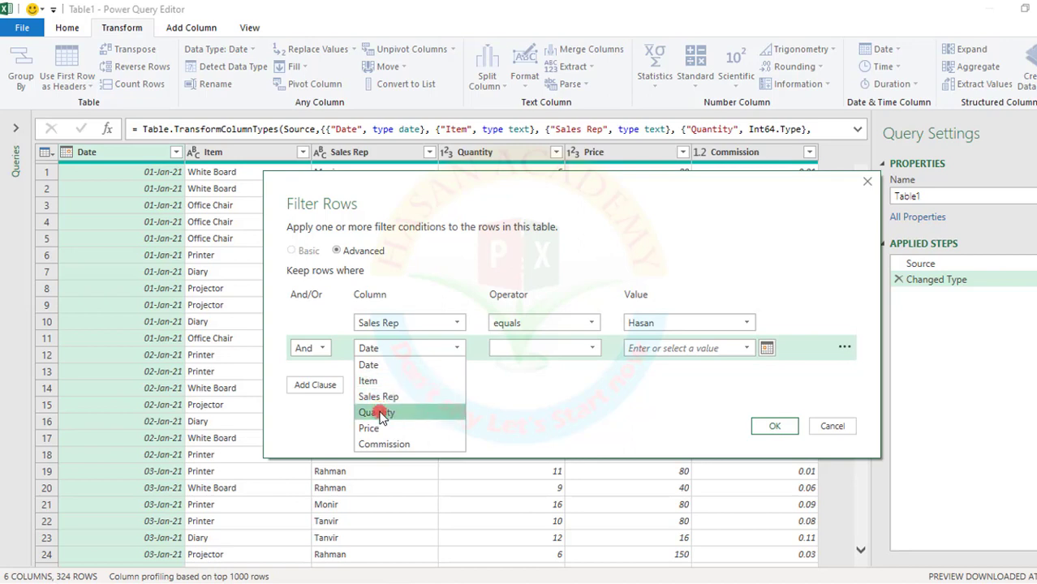
{"action": "left_click", "coordinate": [369, 381]}
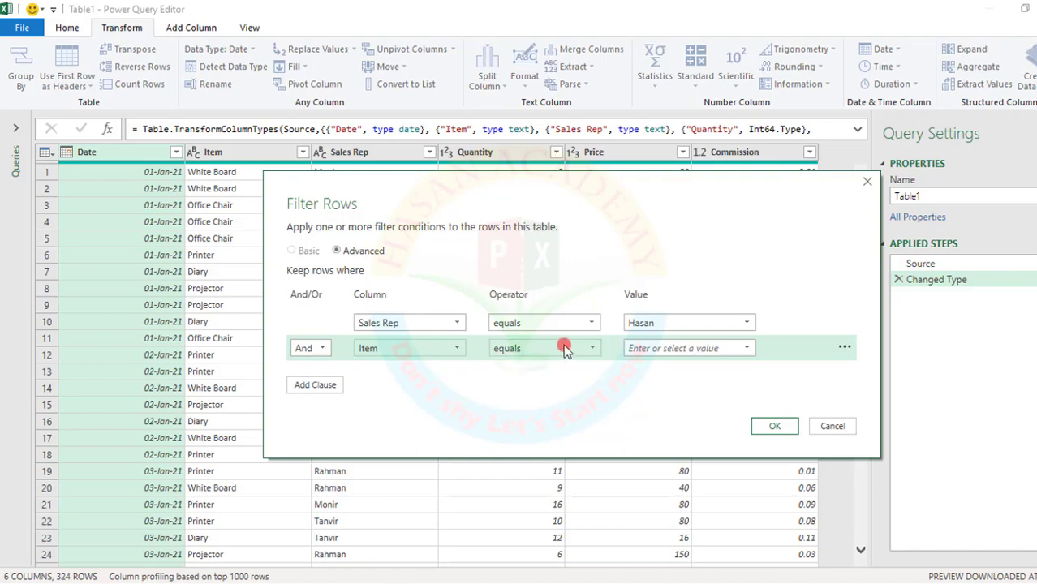
{"action": "left_click", "coordinate": [745, 348]}
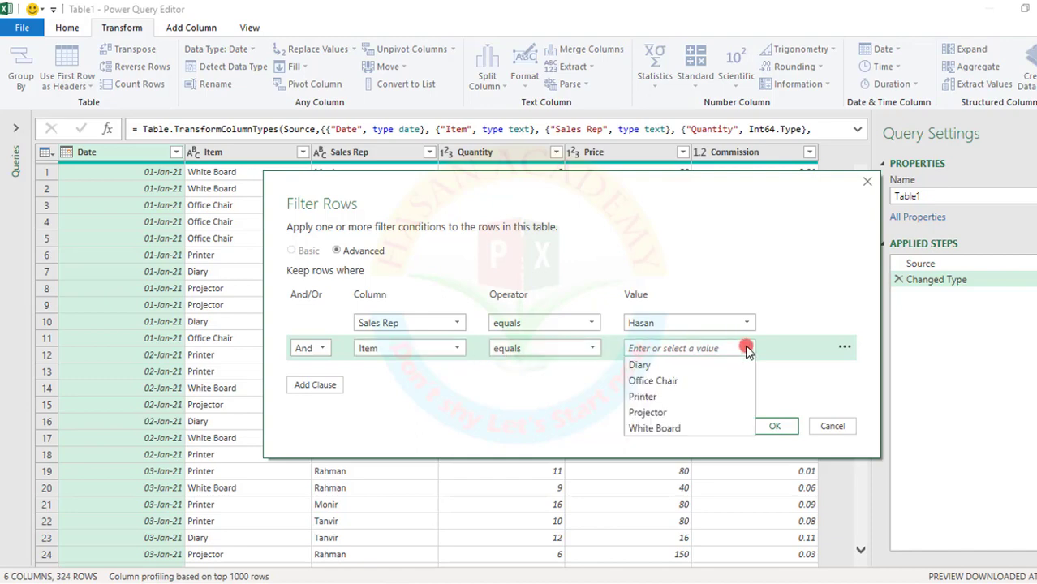
{"action": "left_click_drag", "start_coordinate": [610, 190], "coordinate": [588, 248]}
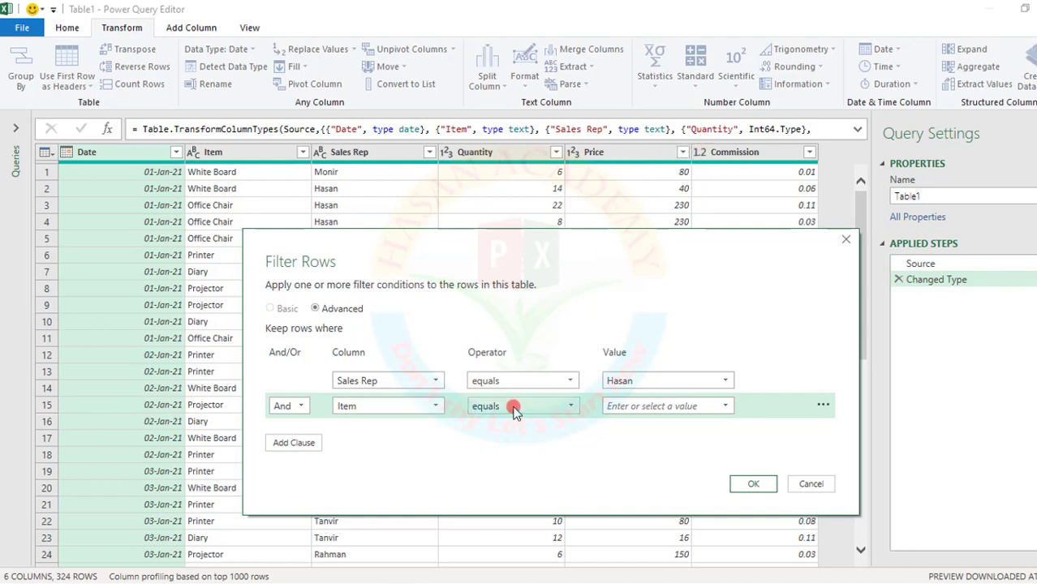
{"action": "left_click", "coordinate": [726, 407]}
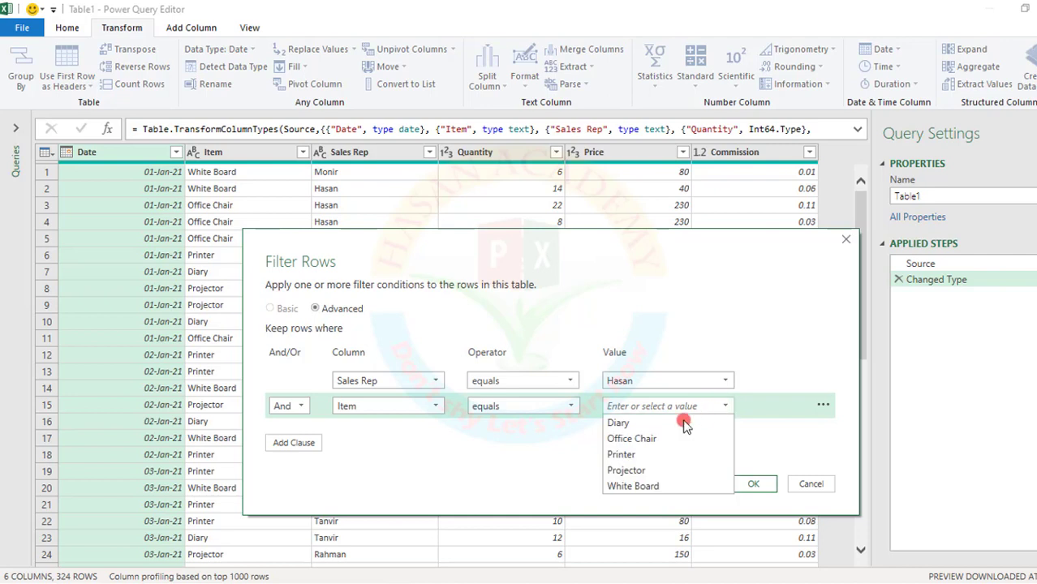
{"action": "left_click", "coordinate": [627, 425]}
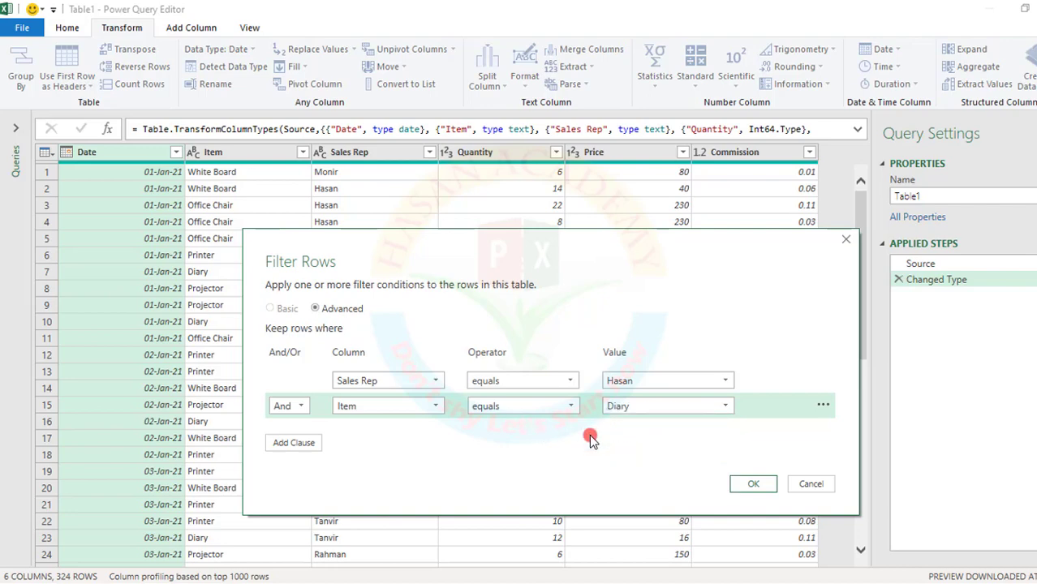
Apply the two-clause advanced filter on Sales Rep and Item, check the rows, and remove the filter step.
{"action": "left_click", "coordinate": [753, 483]}
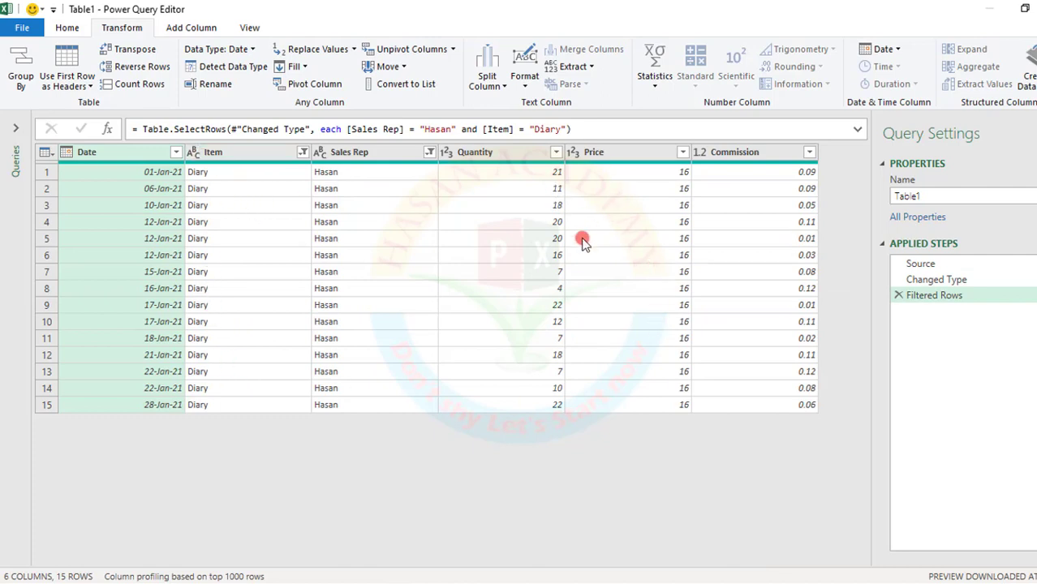
{"action": "left_click", "coordinate": [899, 296]}
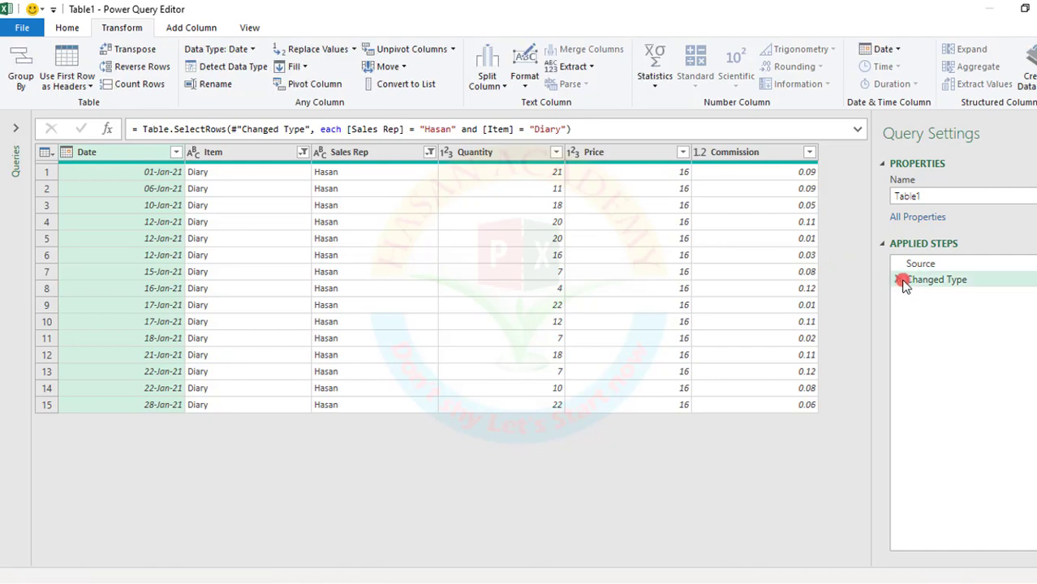
{"action": "left_click", "coordinate": [393, 286]}
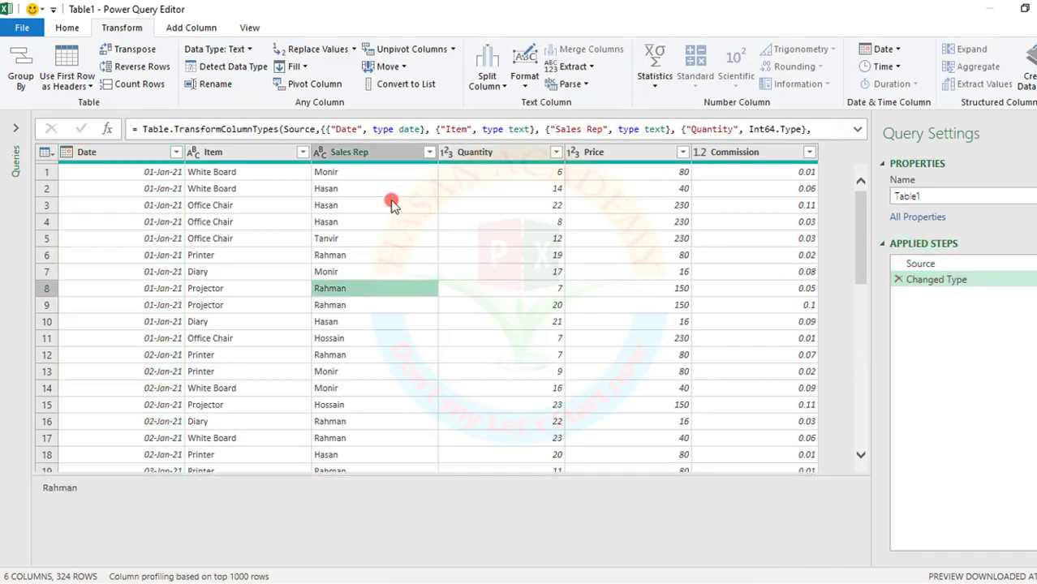
Filter the Sales Rep column to keep only the first sales rep in its value list.
{"action": "left_click", "coordinate": [429, 154]}
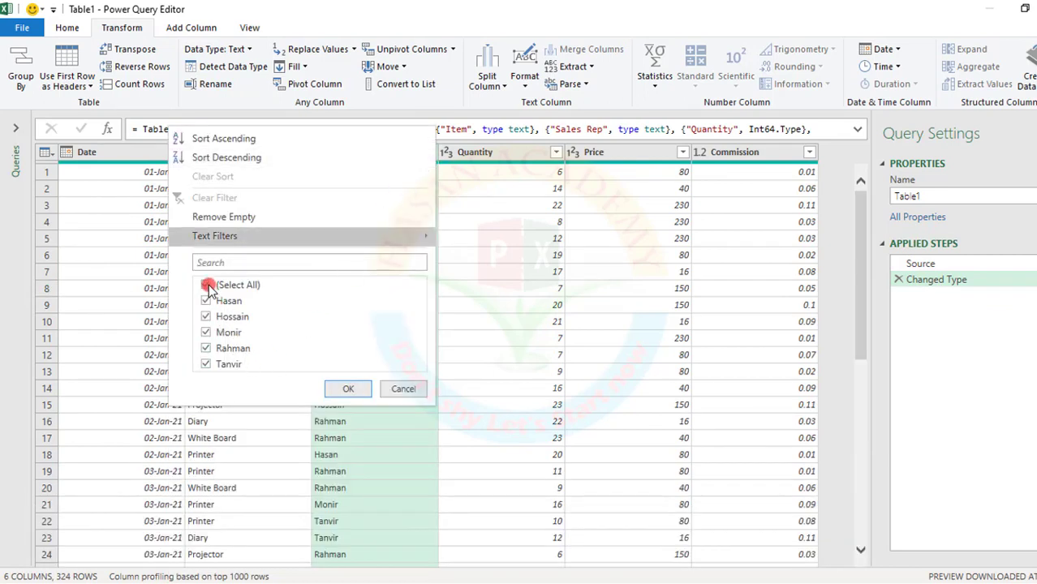
{"action": "left_click", "coordinate": [208, 286]}
{"action": "left_click", "coordinate": [205, 305]}
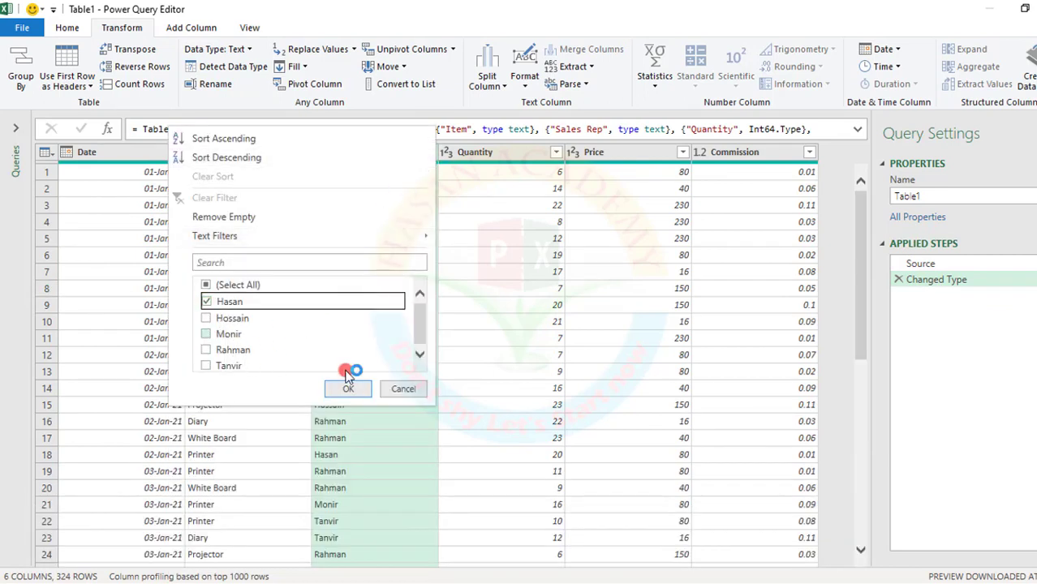
{"action": "left_click", "coordinate": [347, 389]}
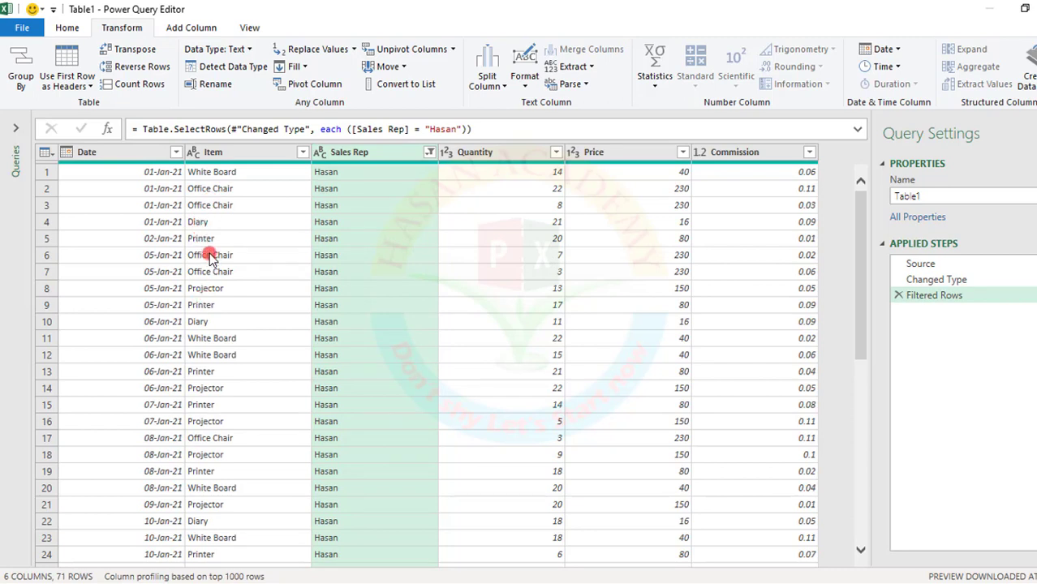
Review the filter options of the Sales Rep column and remove its filter step.
{"action": "left_click", "coordinate": [429, 152]}
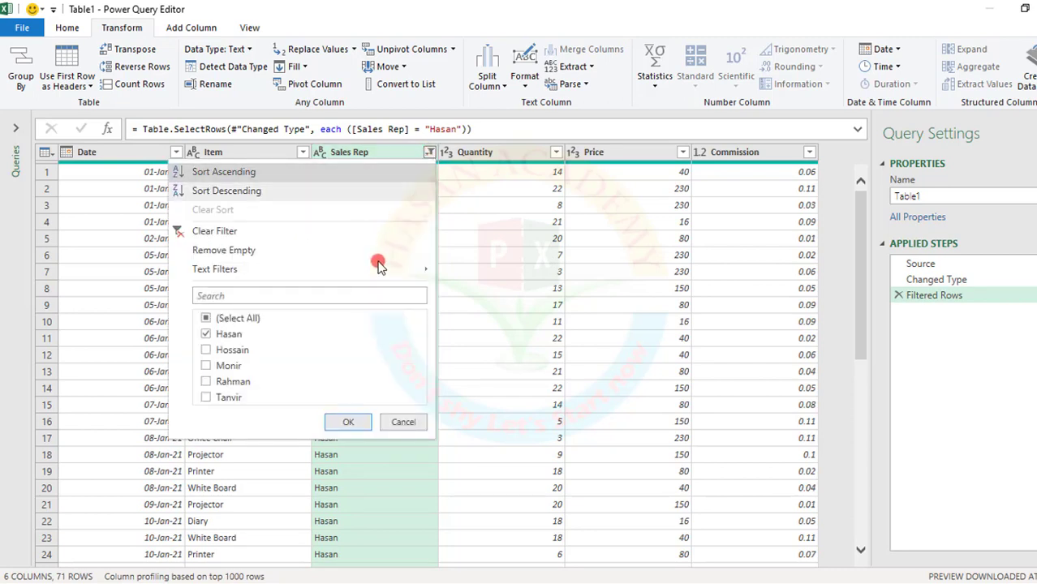
{"action": "left_click", "coordinate": [896, 297]}
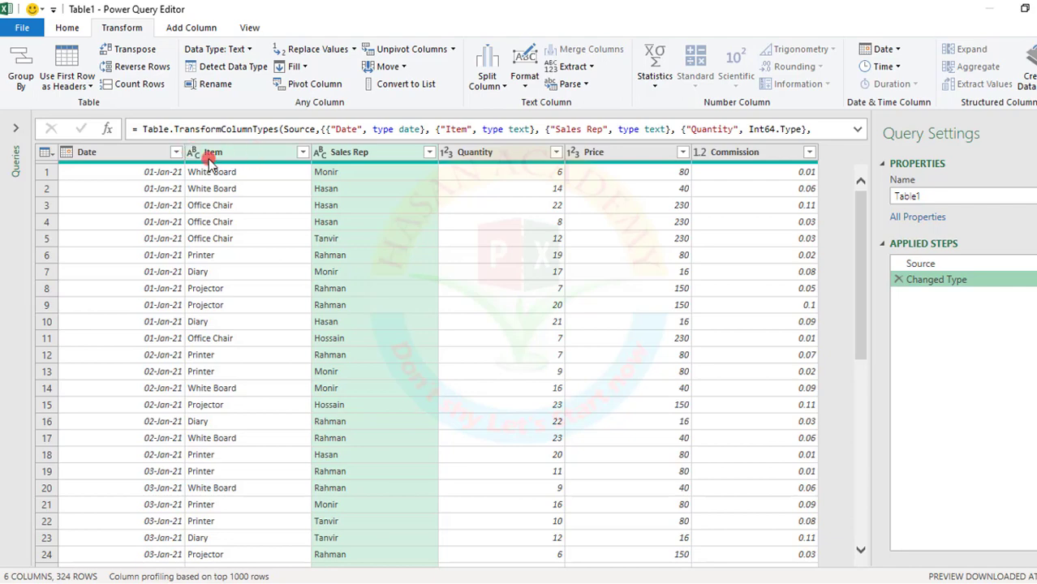
Examine the basic and advanced settings of the Equals date filter for the Date column, and dismiss them without filtering.
{"action": "left_click", "coordinate": [174, 154]}
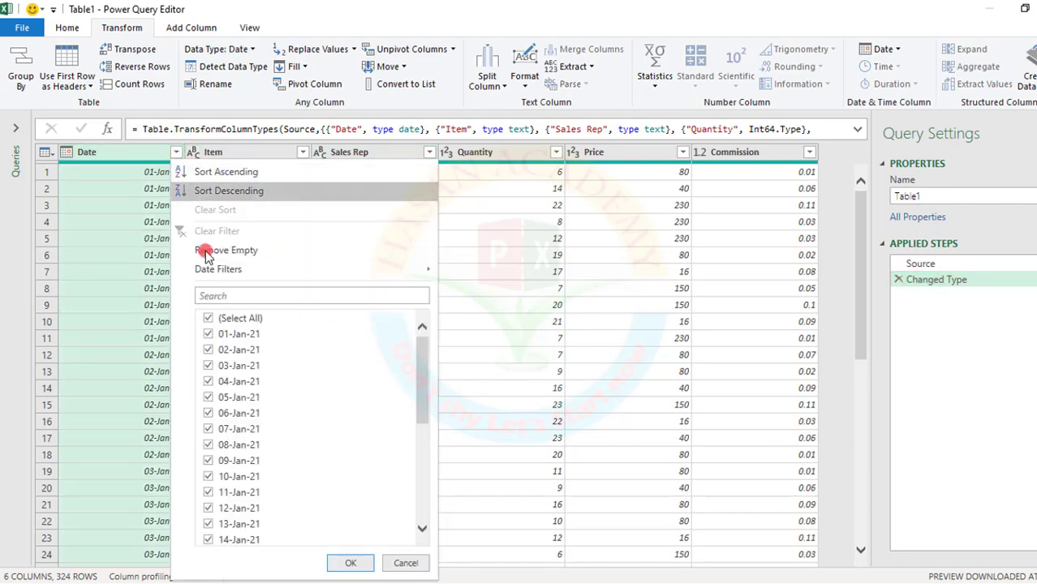
{"action": "mouse_move", "coordinate": [250, 274]}
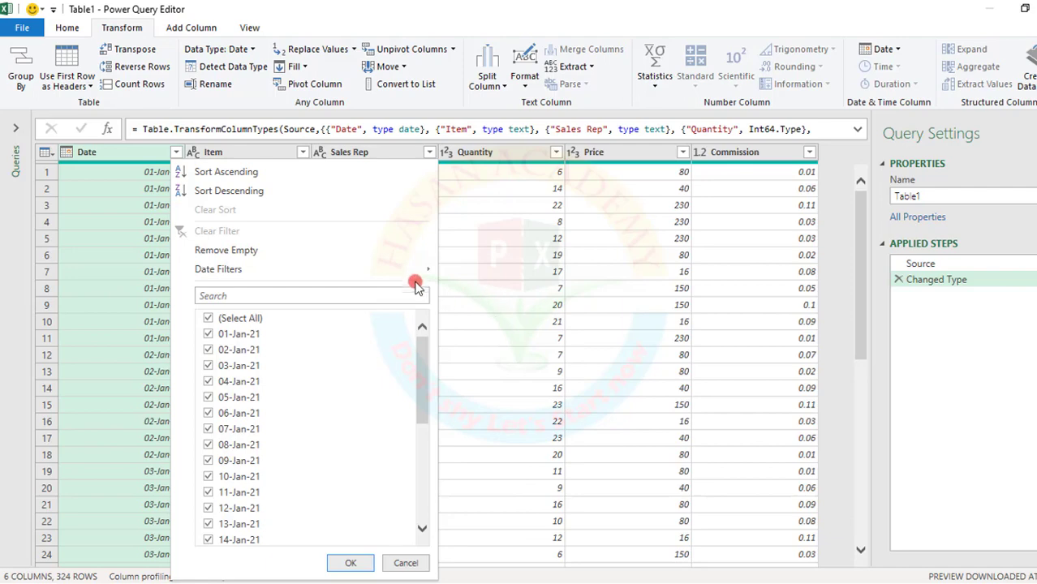
{"action": "mouse_move", "coordinate": [429, 268]}
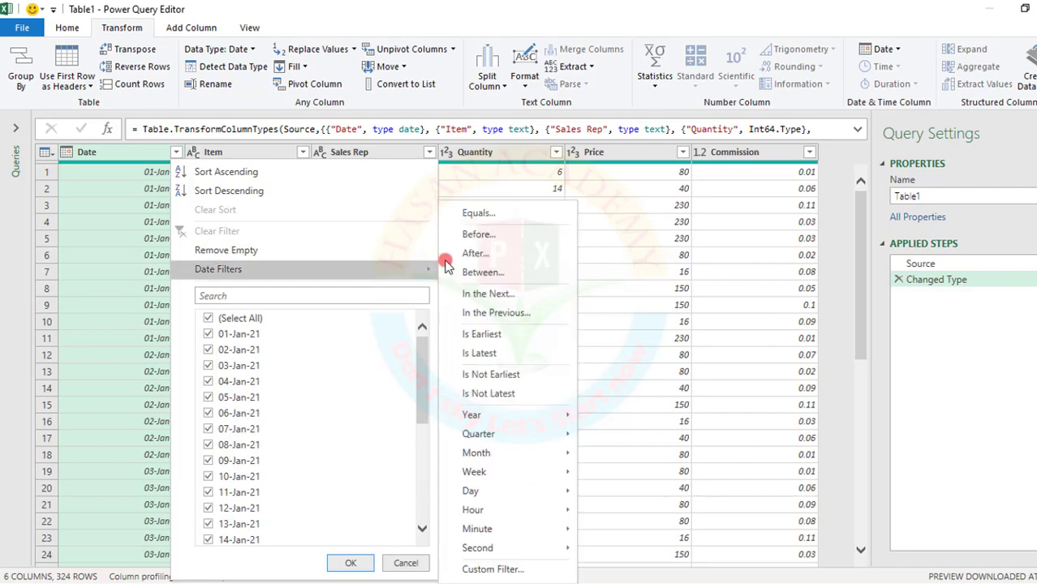
{"action": "left_click", "coordinate": [469, 214]}
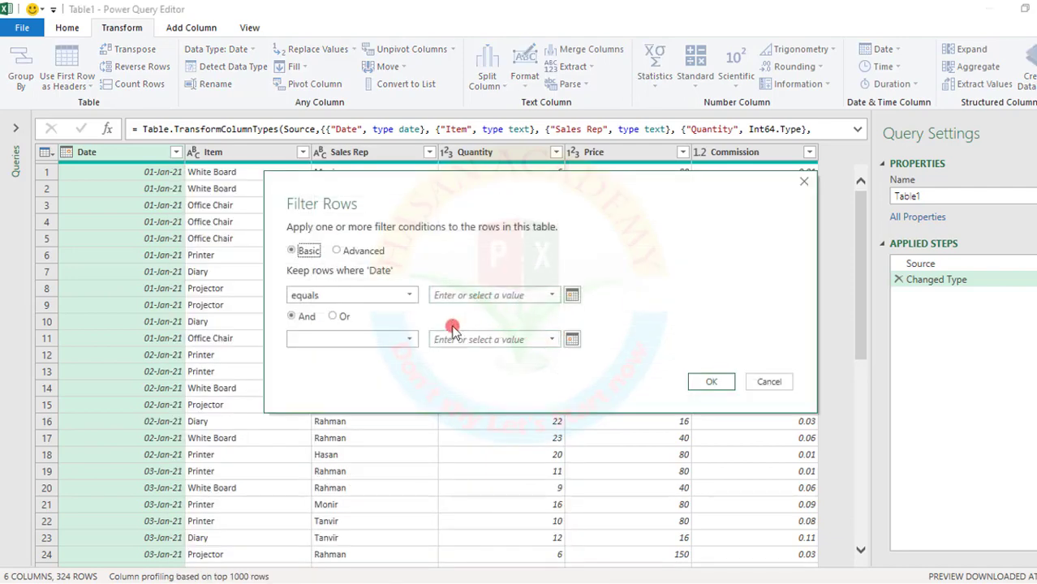
{"action": "left_click", "coordinate": [338, 251]}
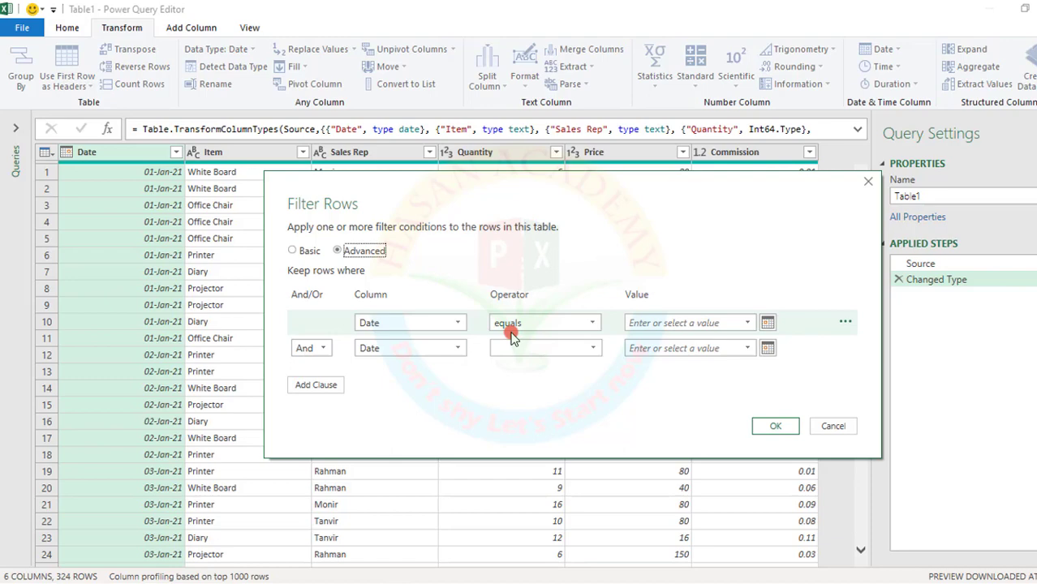
{"action": "left_click", "coordinate": [833, 426]}
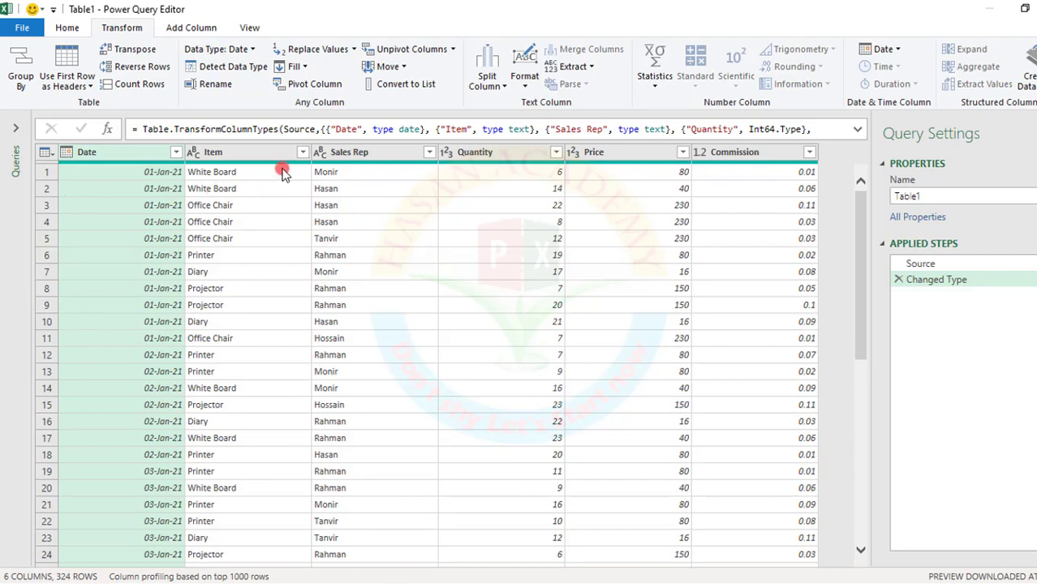
Compare the filter types offered for the Sales Rep, Date, Item and Quantity columns.
{"action": "left_click", "coordinate": [428, 152]}
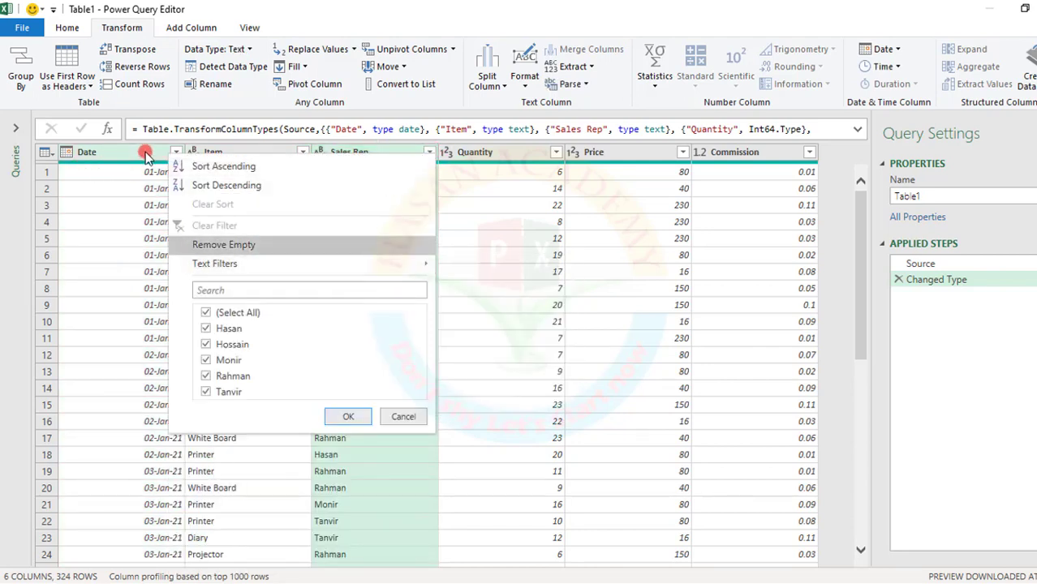
{"action": "left_click", "coordinate": [175, 152]}
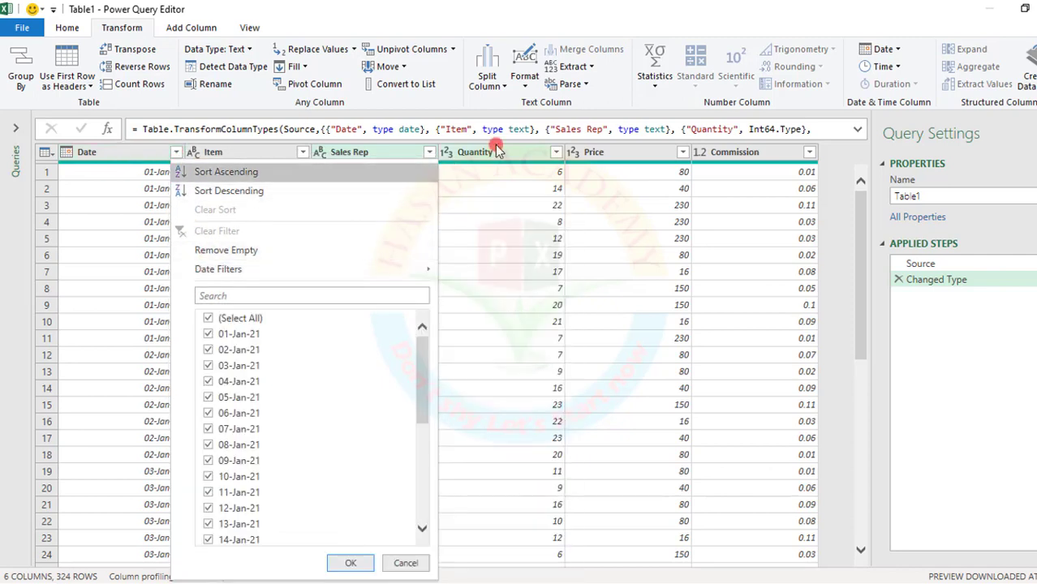
{"action": "left_click", "coordinate": [601, 274]}
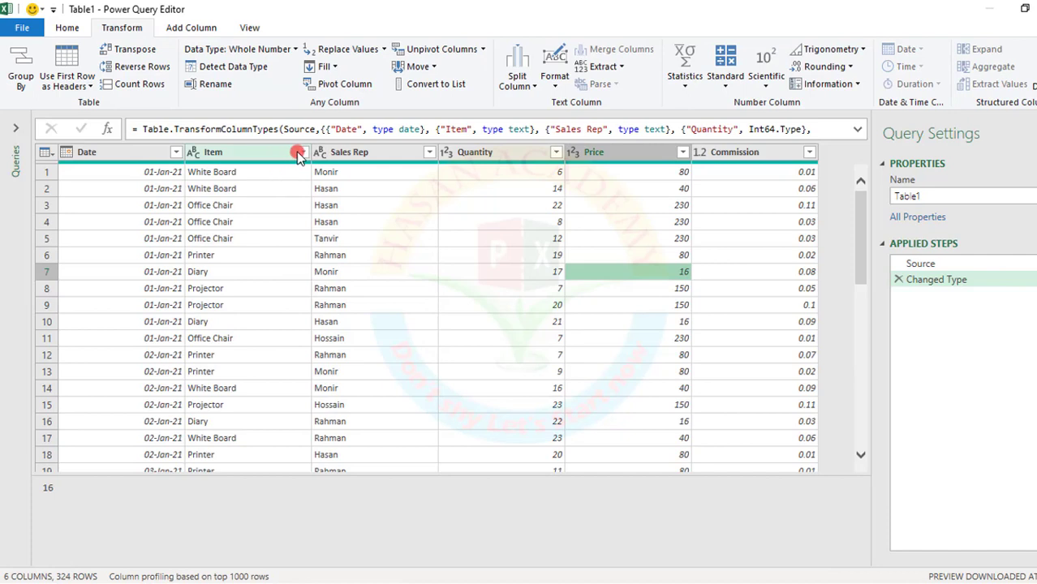
{"action": "left_click", "coordinate": [296, 154]}
{"action": "left_click", "coordinate": [301, 152]}
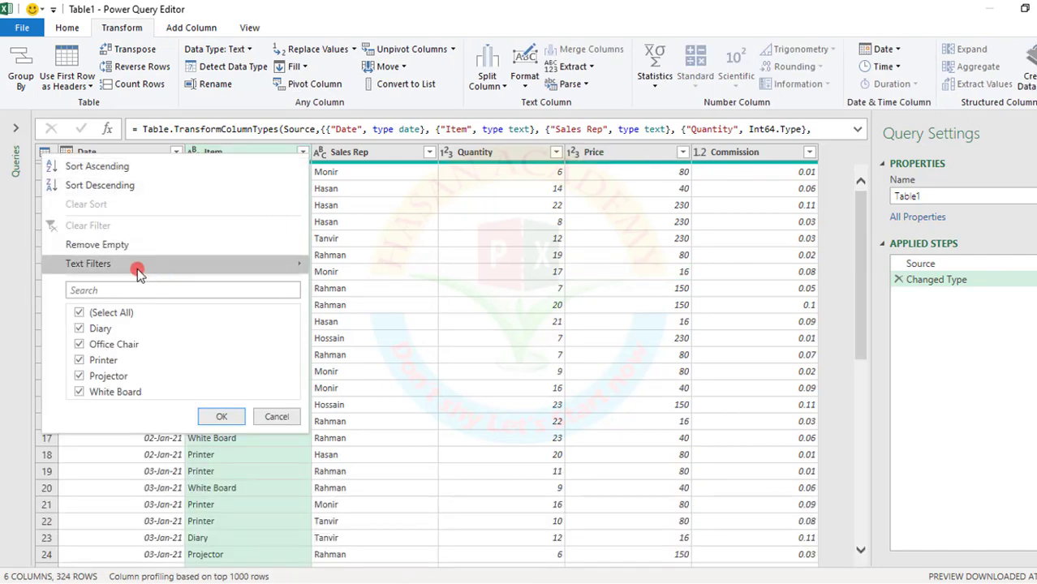
{"action": "mouse_move", "coordinate": [208, 264]}
{"action": "left_click", "coordinate": [429, 154]}
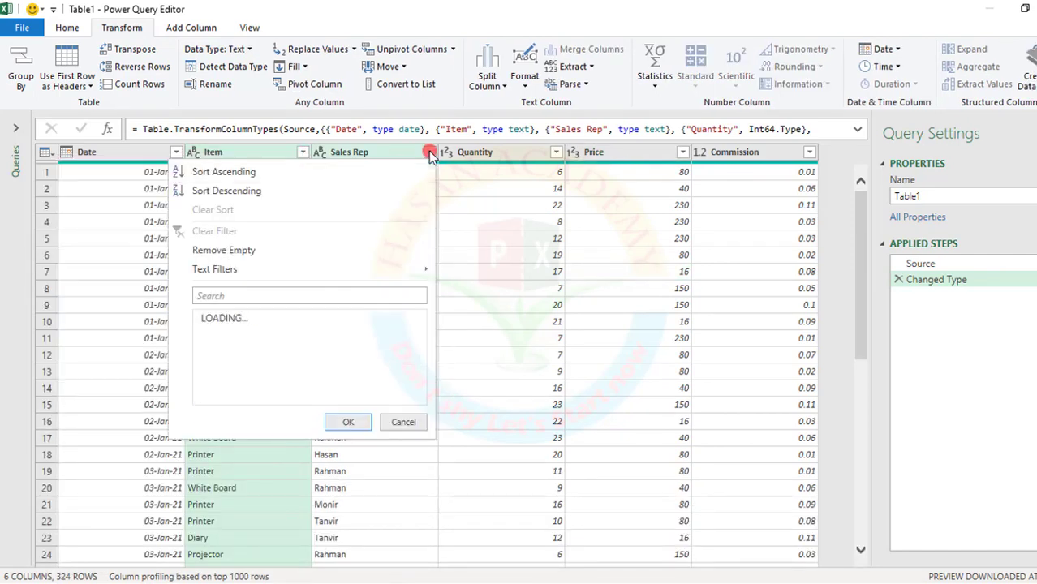
{"action": "mouse_move", "coordinate": [229, 271]}
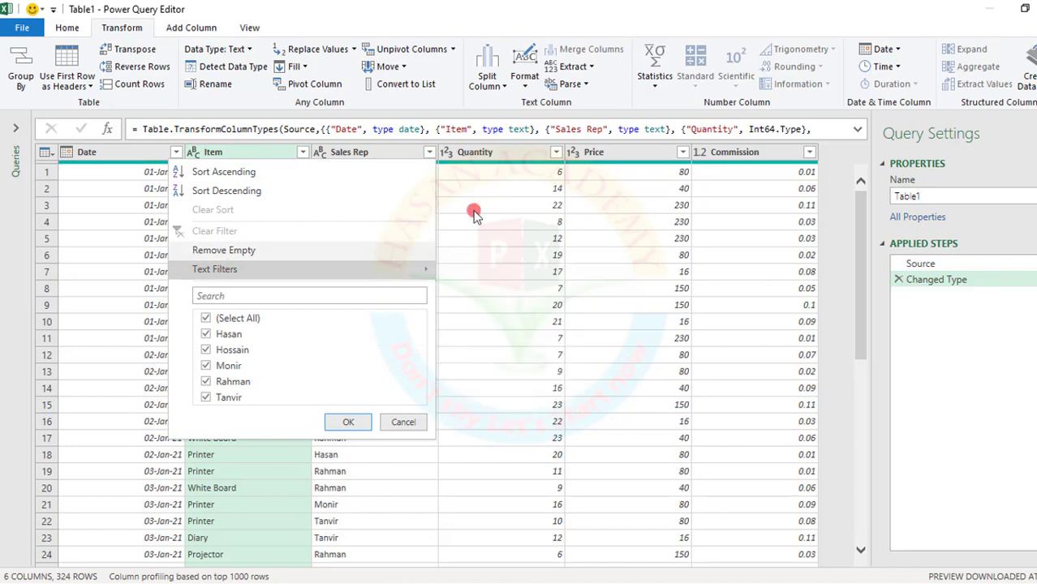
{"action": "left_click", "coordinate": [554, 153]}
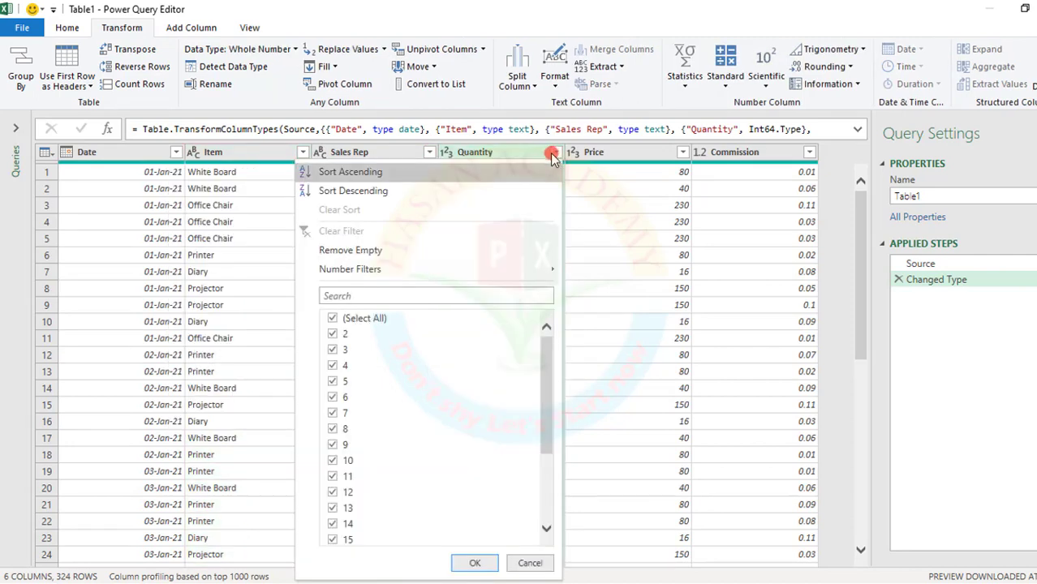
{"action": "left_click", "coordinate": [627, 192]}
Examine the selectable values and advanced layout of the Equals text filter for Sales Rep, and dismiss it without filtering.
{"action": "left_click", "coordinate": [426, 155]}
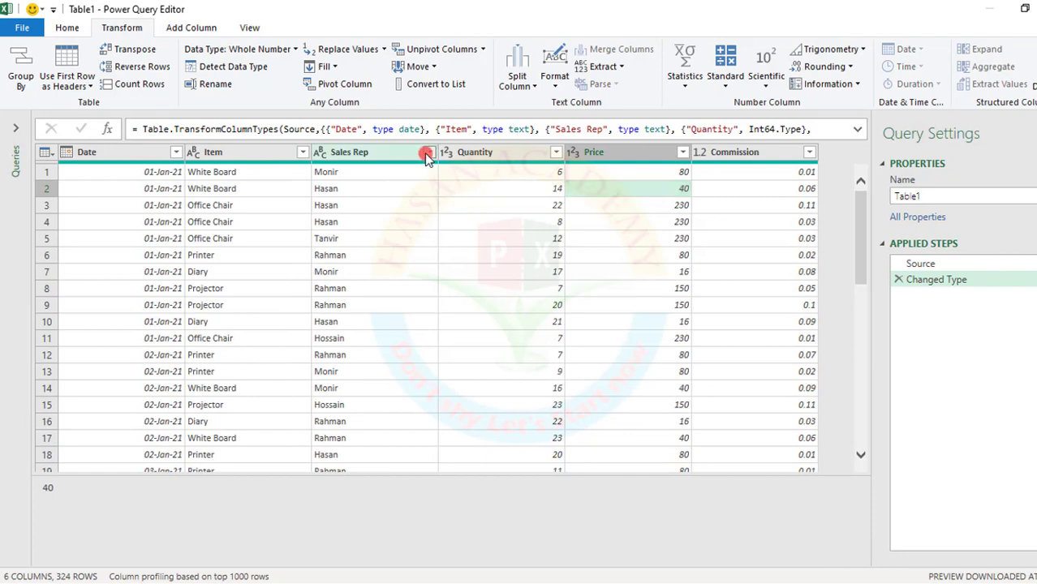
{"action": "mouse_move", "coordinate": [297, 268]}
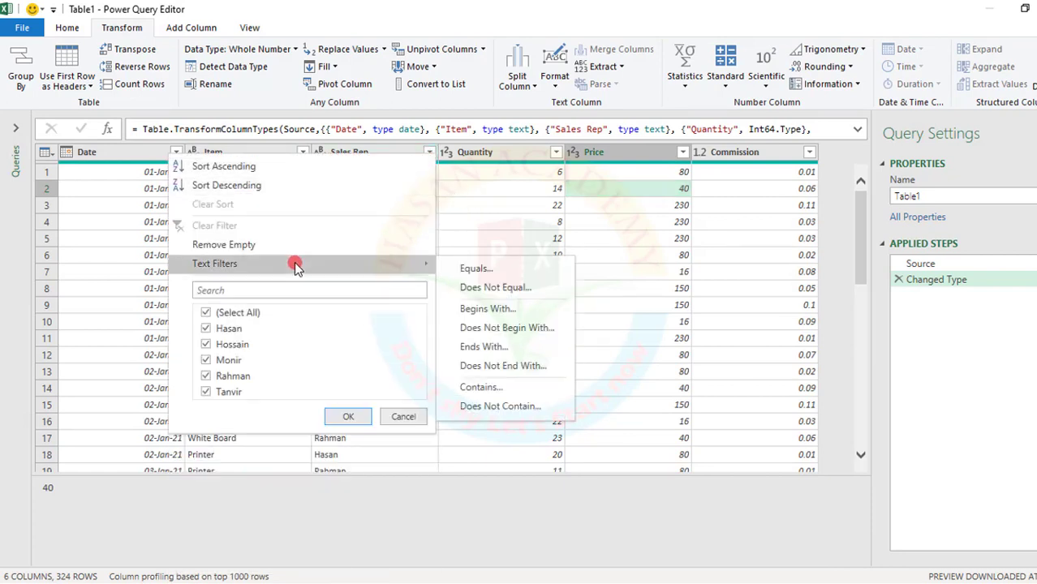
{"action": "left_click", "coordinate": [471, 270]}
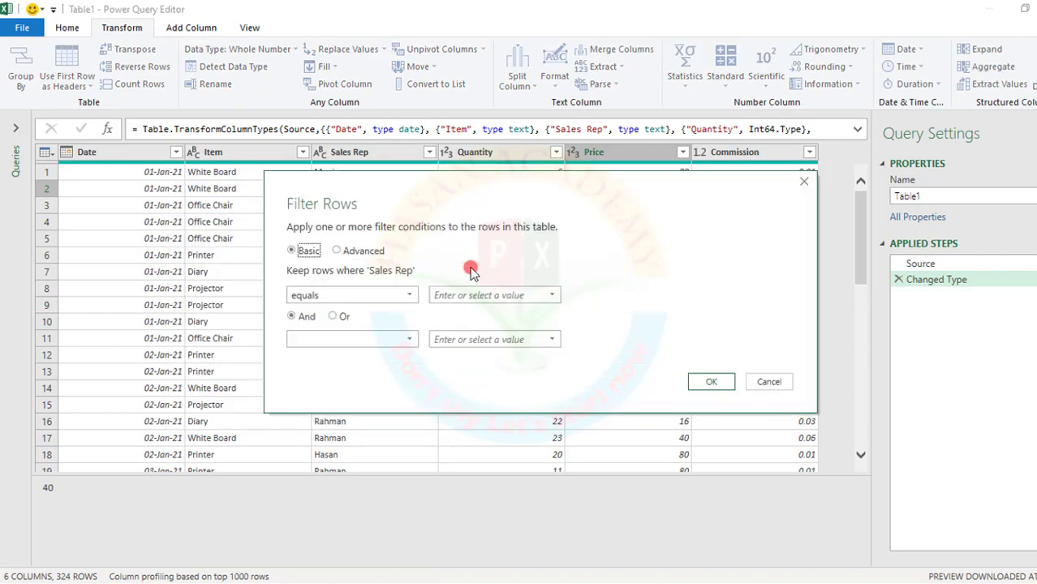
{"action": "left_click", "coordinate": [552, 297]}
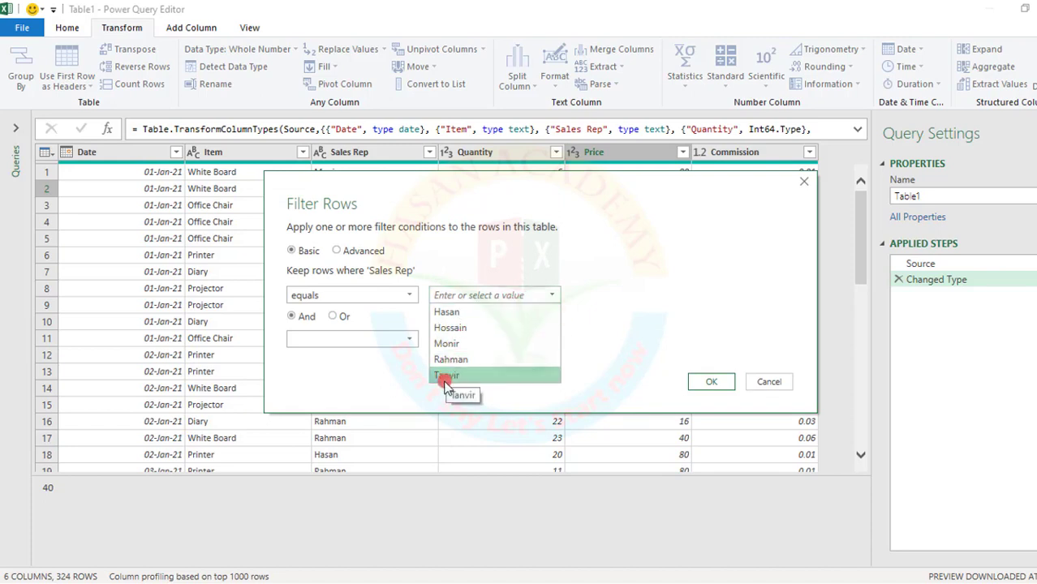
{"action": "left_click", "coordinate": [340, 254]}
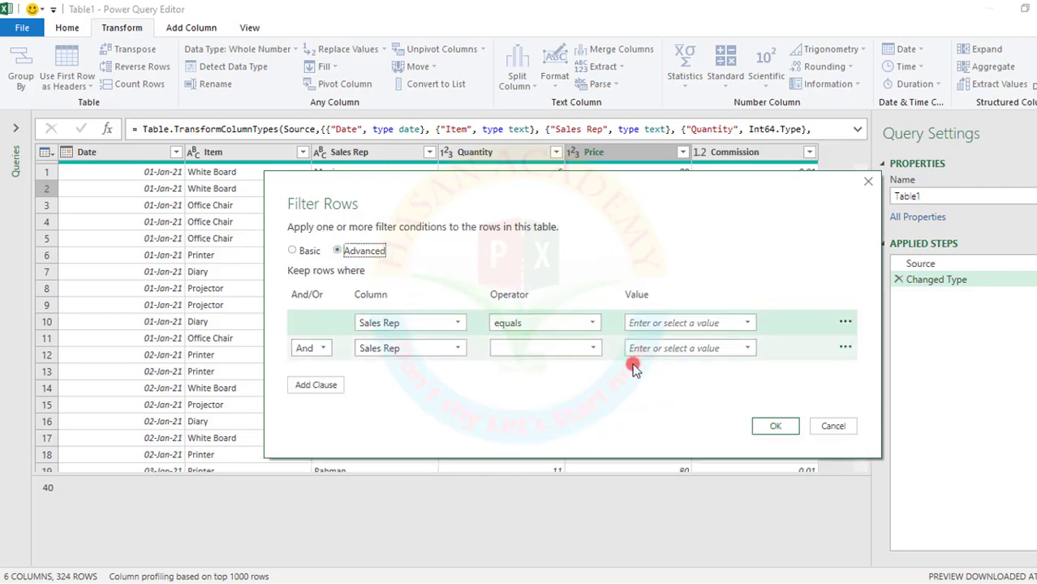
{"action": "left_click", "coordinate": [829, 426]}
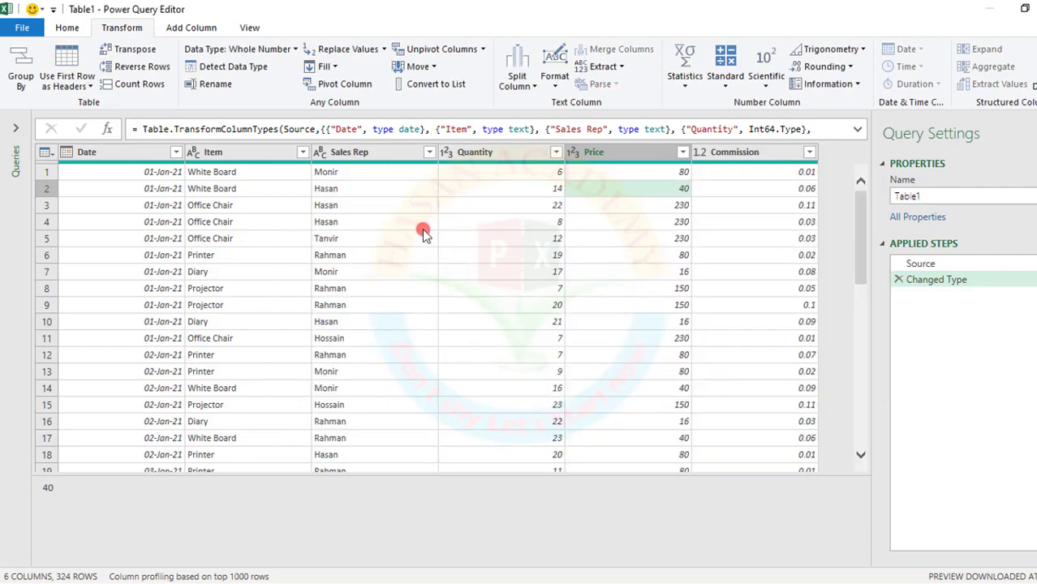
Filter Sales Rep with a Contains condition on the first listed sales rep, and remove the resulting filter step.
{"action": "left_click", "coordinate": [430, 152]}
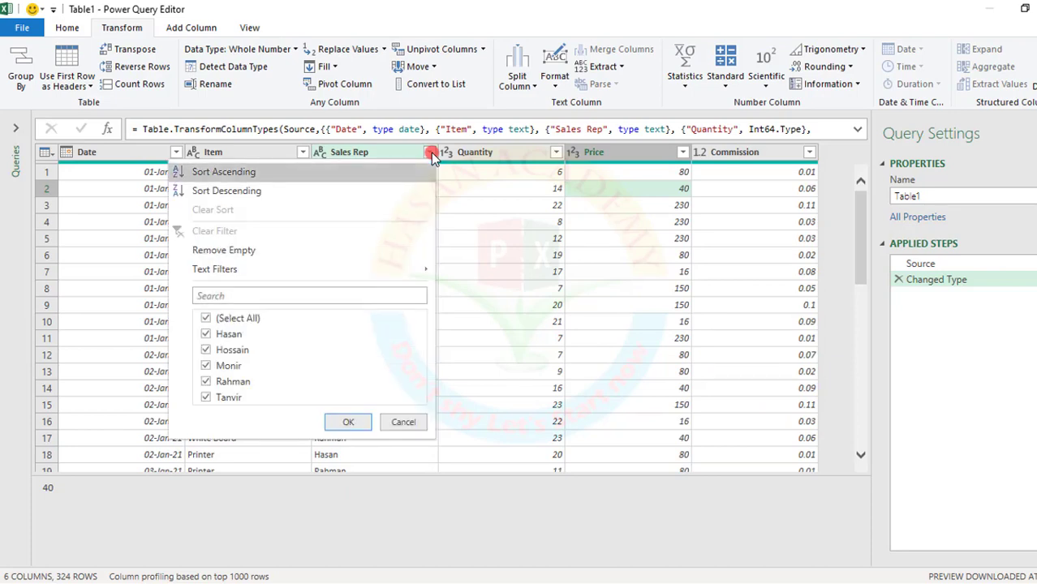
{"action": "mouse_move", "coordinate": [349, 274]}
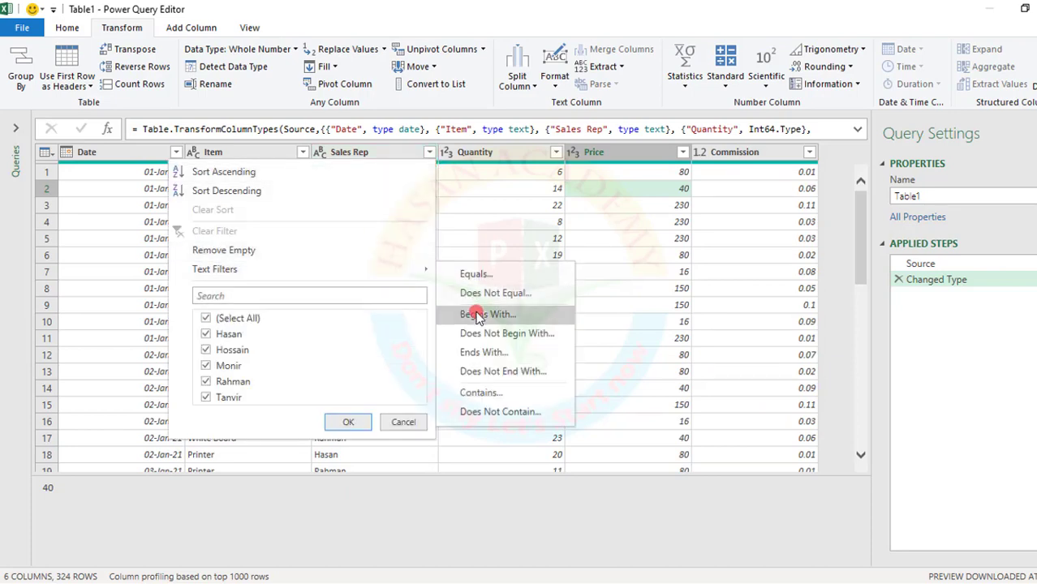
{"action": "left_click", "coordinate": [479, 393]}
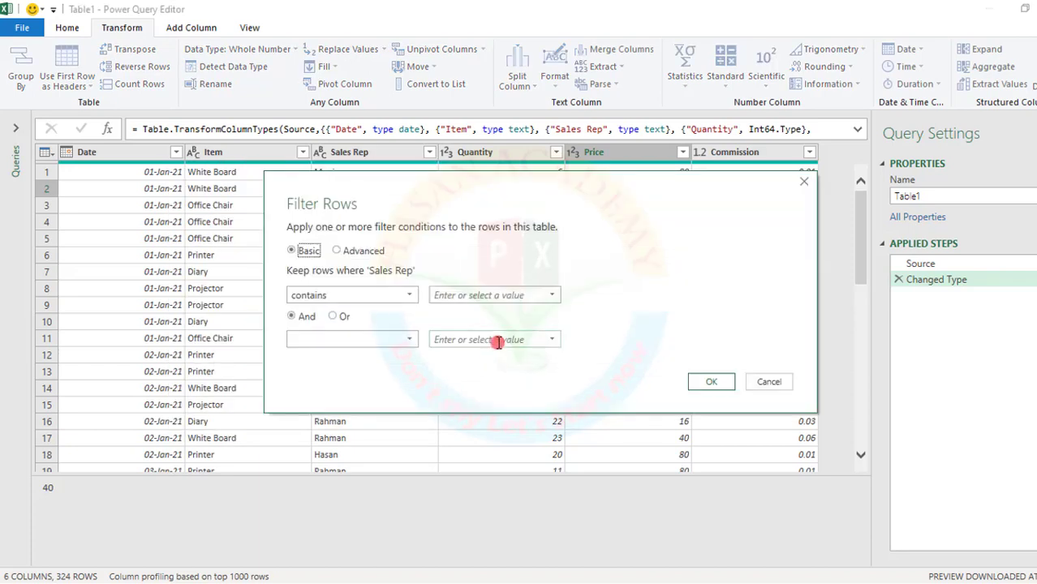
{"action": "left_click", "coordinate": [556, 297]}
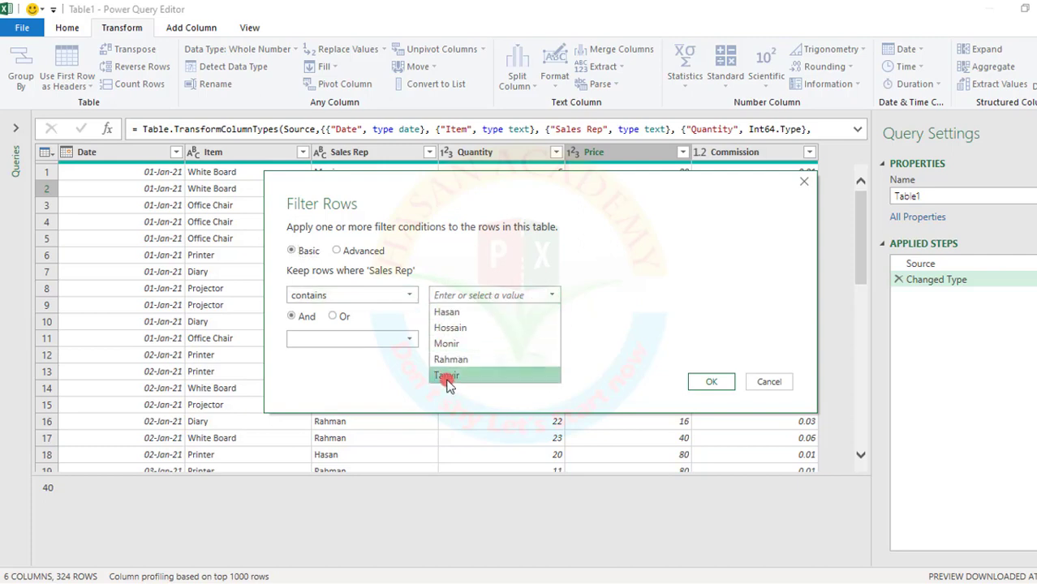
{"action": "left_click", "coordinate": [454, 312]}
{"action": "left_click", "coordinate": [694, 382]}
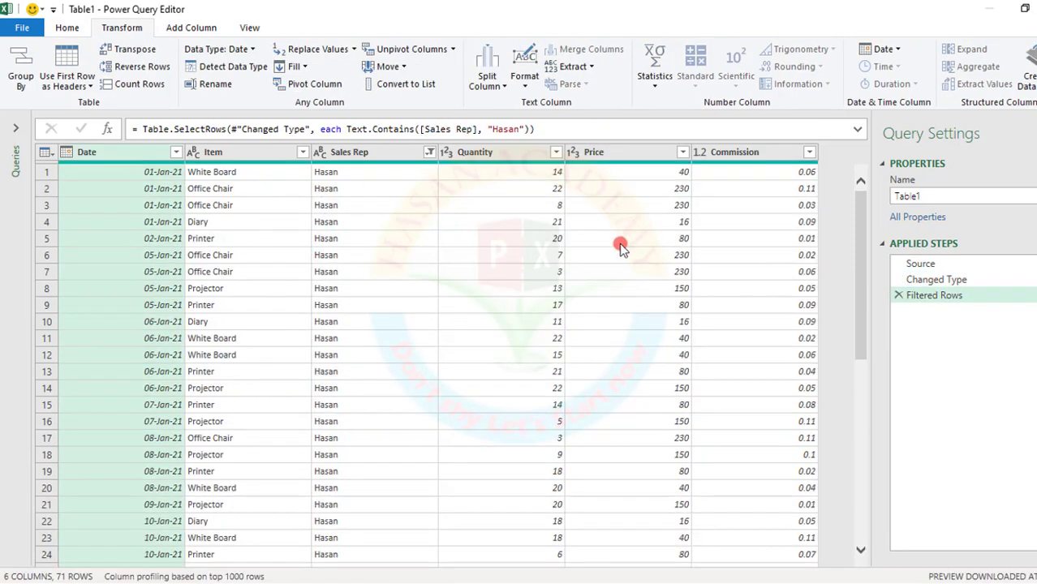
{"action": "left_click", "coordinate": [898, 296]}
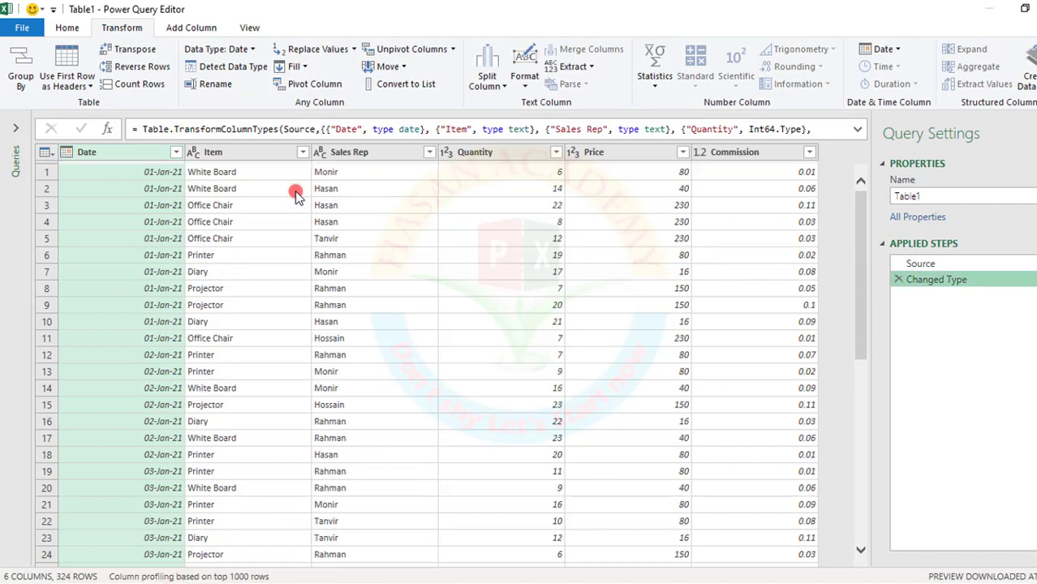
Start a Begins With text filter on the Sales Rep column and review its selectable values.
{"action": "left_click", "coordinate": [428, 152]}
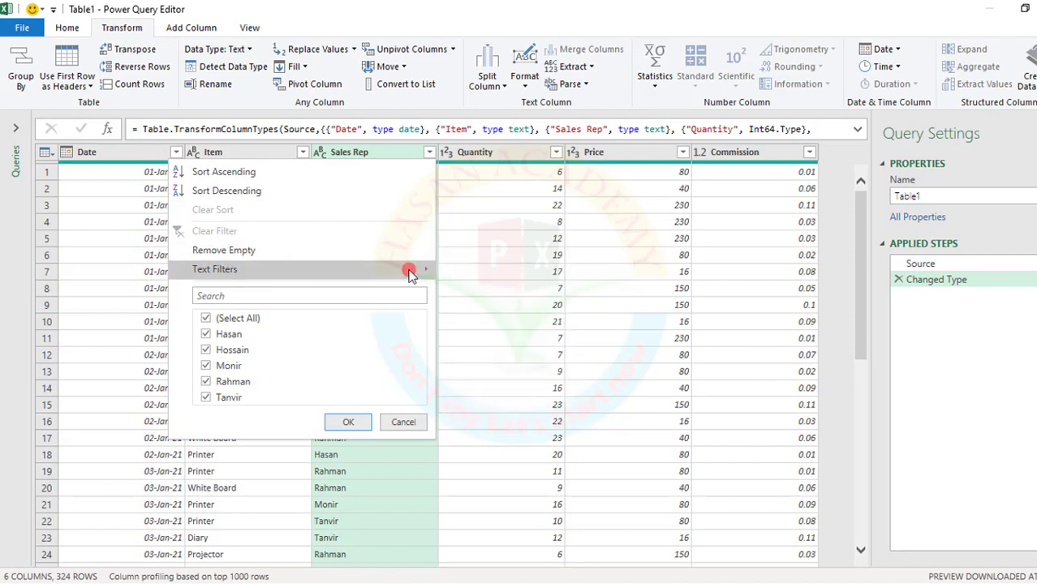
{"action": "mouse_move", "coordinate": [408, 270]}
{"action": "left_click", "coordinate": [473, 316]}
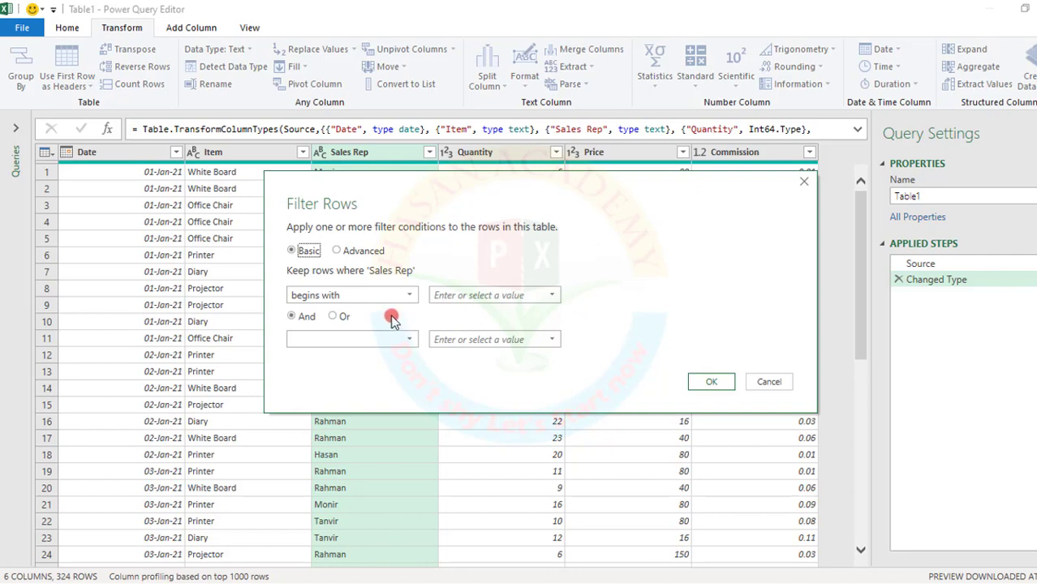
{"action": "left_click", "coordinate": [555, 295]}
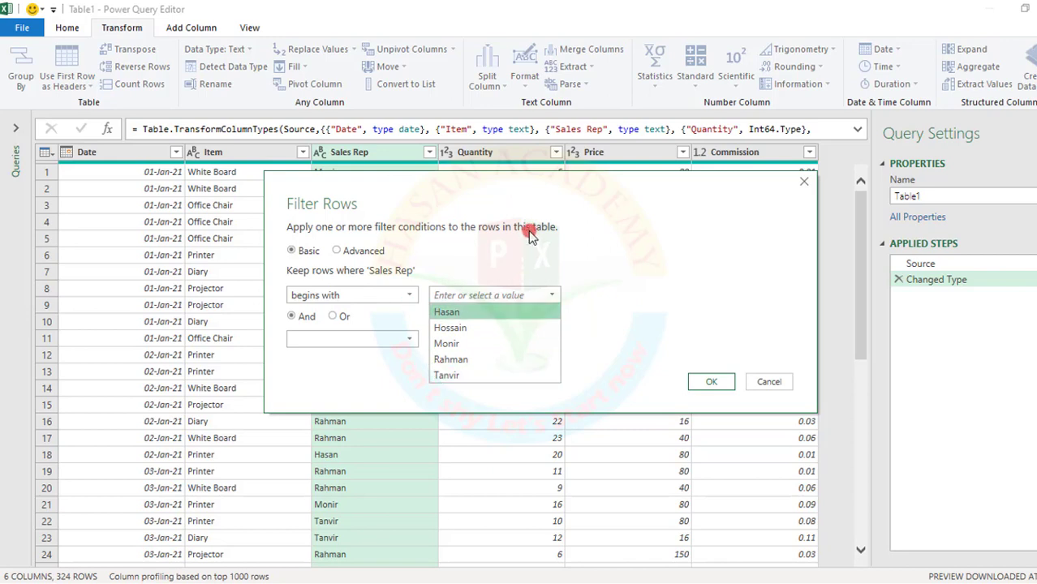
{"action": "left_click", "coordinate": [527, 232]}
{"action": "left_click", "coordinate": [552, 297]}
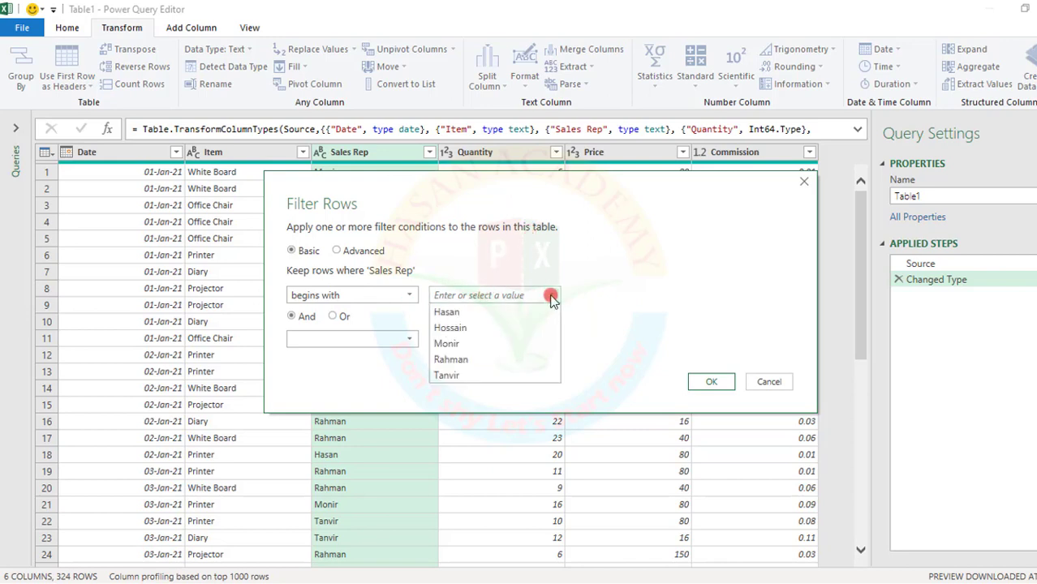
{"action": "left_click", "coordinate": [562, 237]}
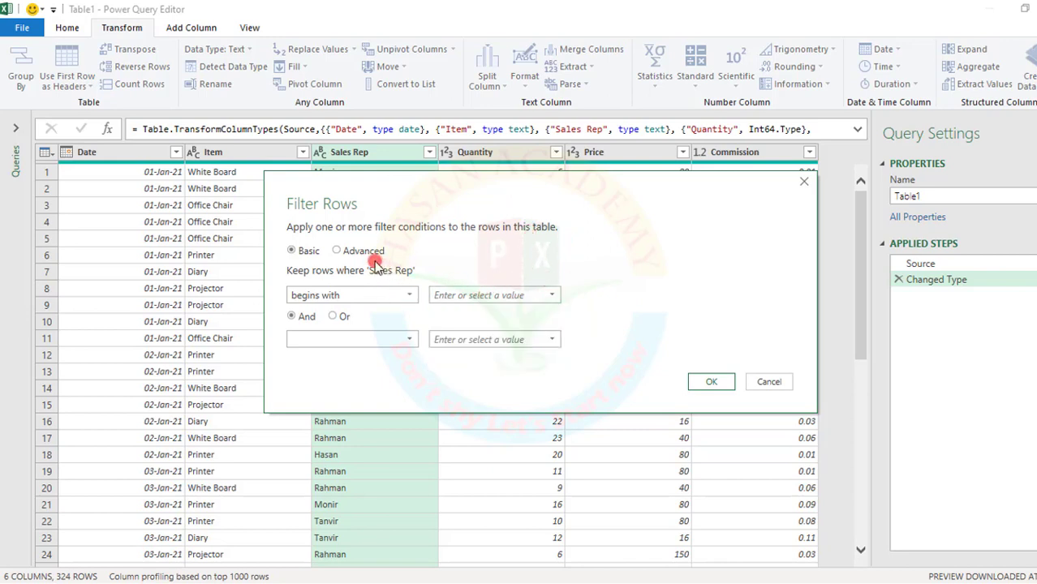
Examine the advanced layout of the Begins With filter with its first condition set to the Item column, and cancel it.
{"action": "left_click", "coordinate": [335, 252]}
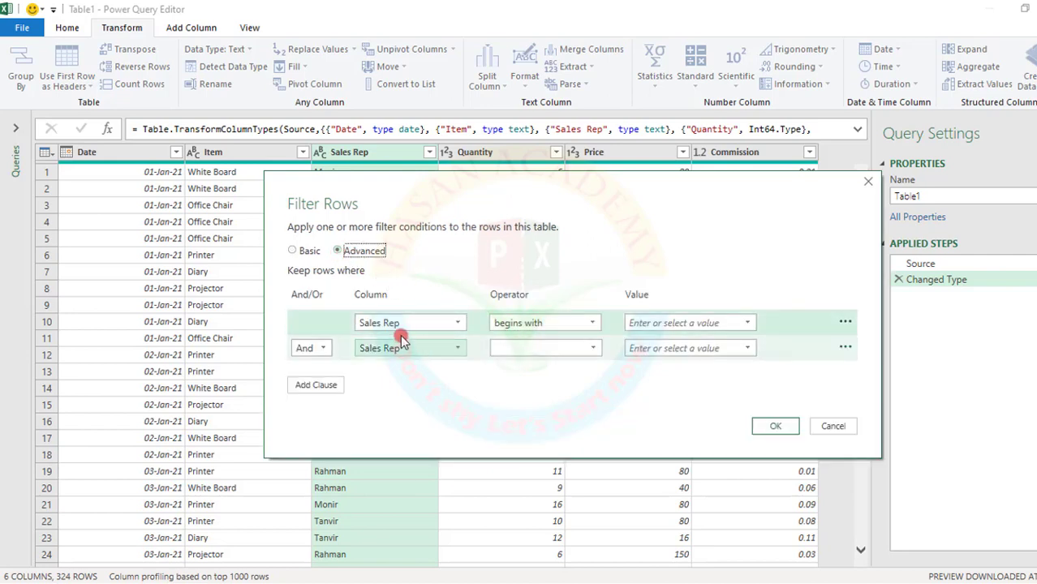
{"action": "left_click", "coordinate": [451, 324]}
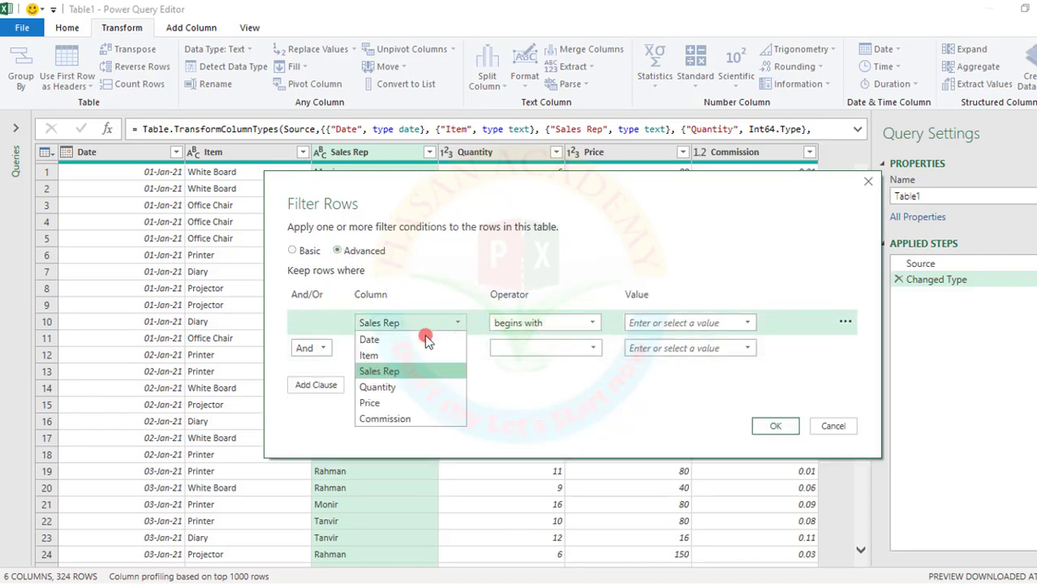
{"action": "left_click", "coordinate": [459, 354]}
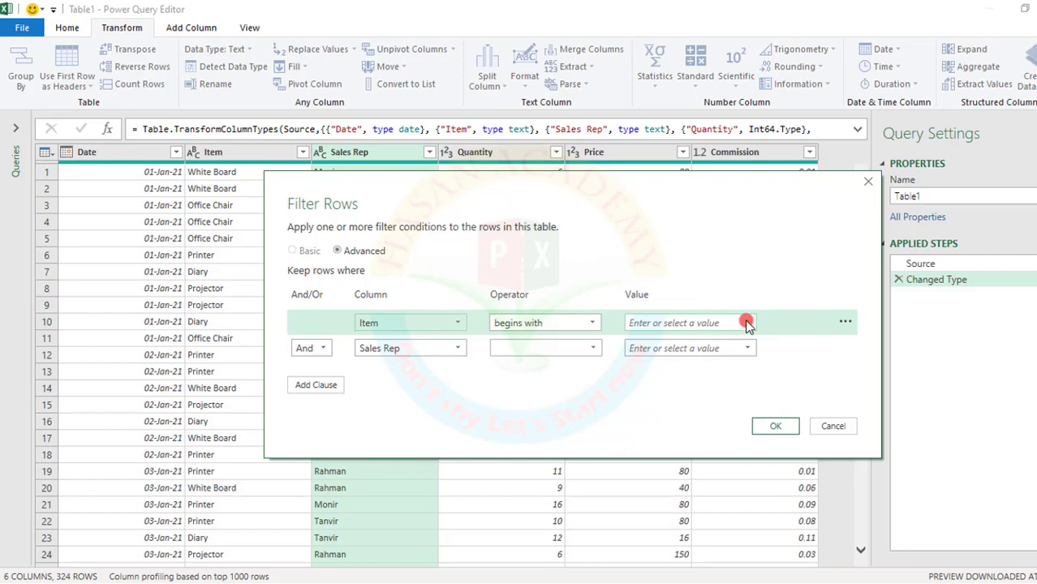
{"action": "left_click", "coordinate": [746, 323]}
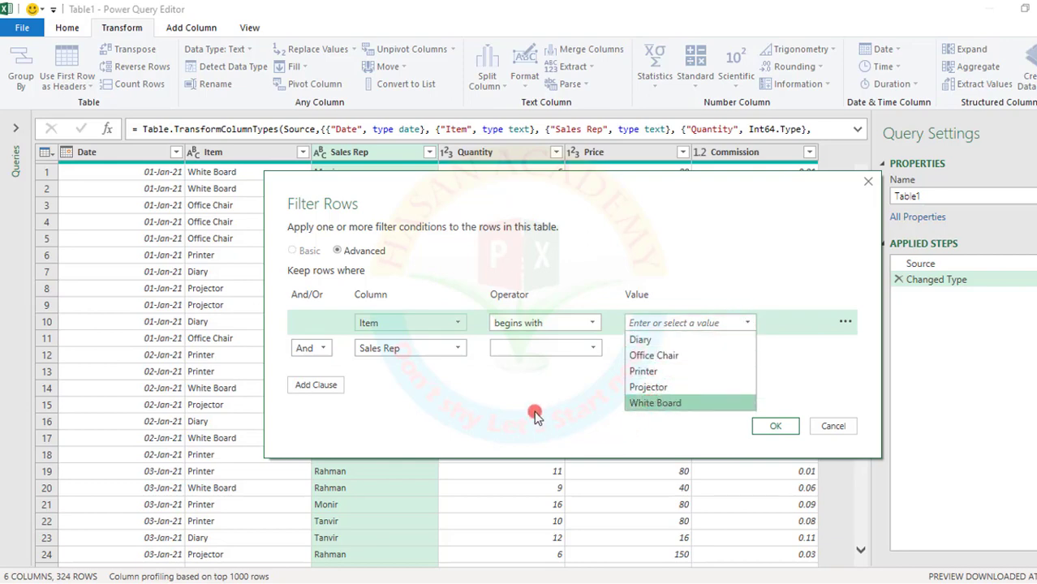
{"action": "left_click", "coordinate": [465, 395]}
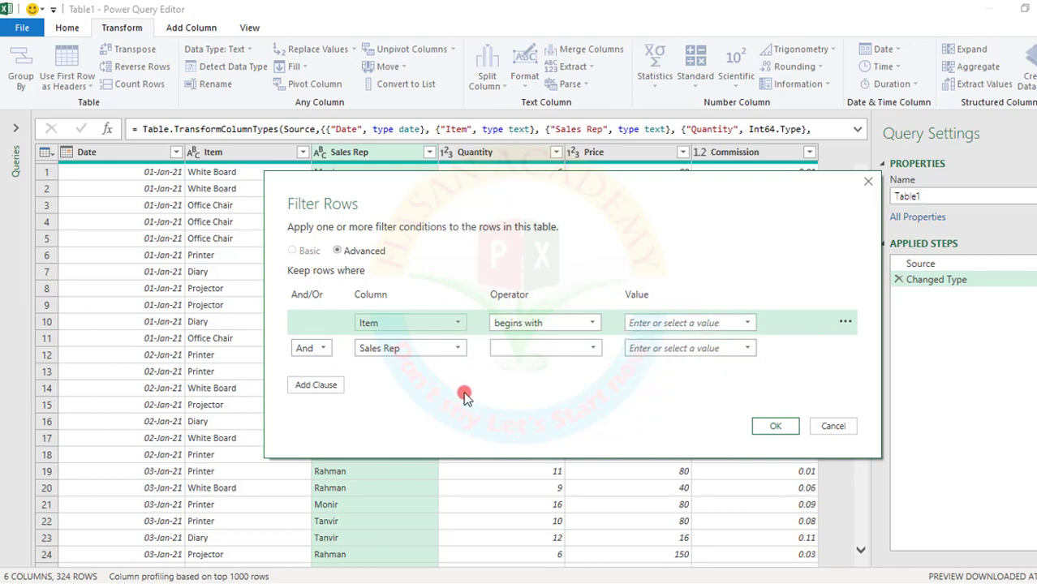
{"action": "left_click", "coordinate": [835, 425]}
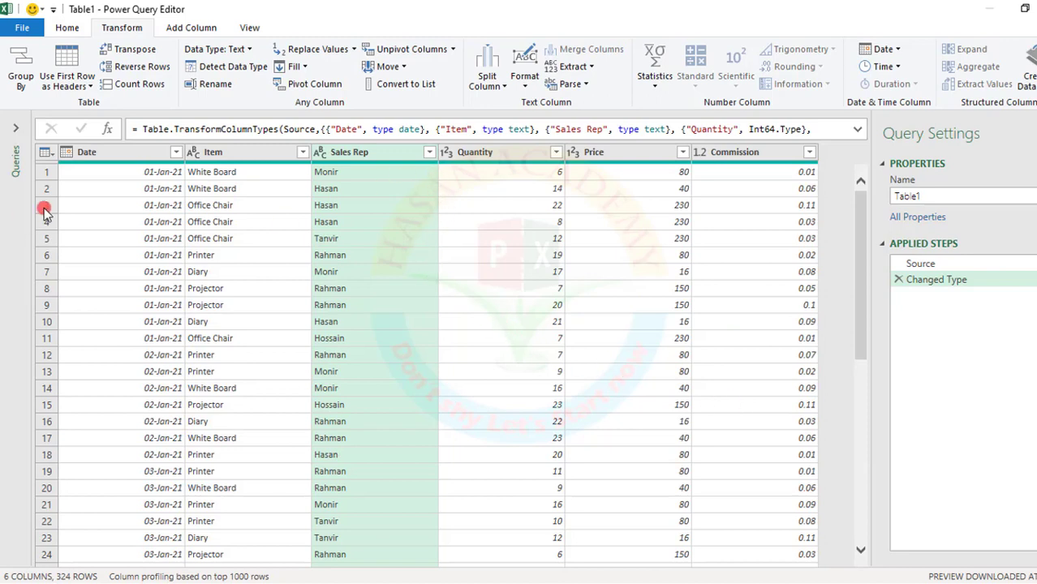
Review the text filter types offered for the Sales Rep column.
{"action": "left_click", "coordinate": [431, 153]}
{"action": "mouse_move", "coordinate": [292, 272]}
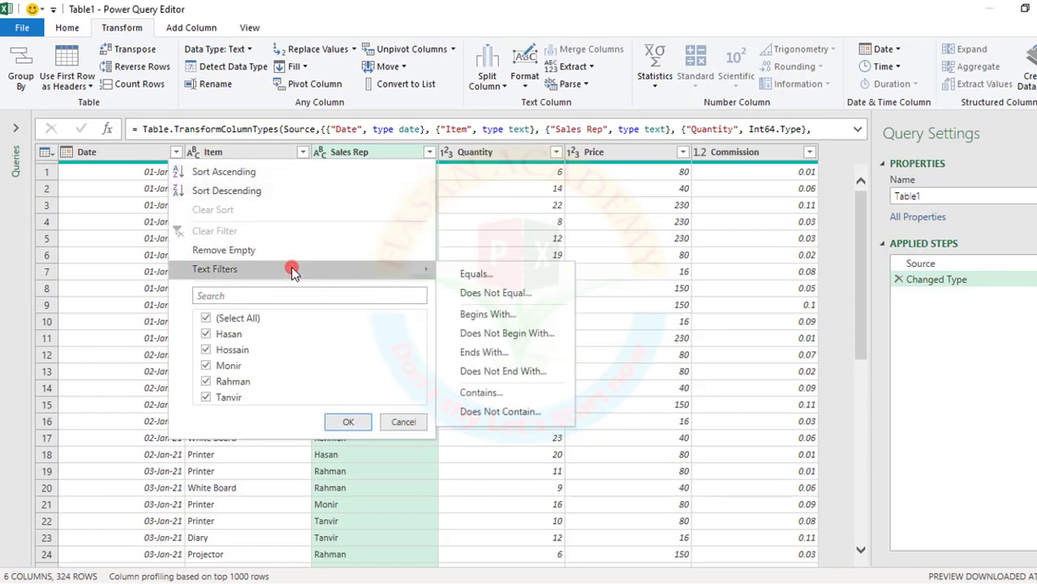
{"action": "left_click", "coordinate": [563, 201]}
Set up an advanced Equals number filter on the Quantity column with 10 as the first condition's value.
{"action": "left_click", "coordinate": [555, 152]}
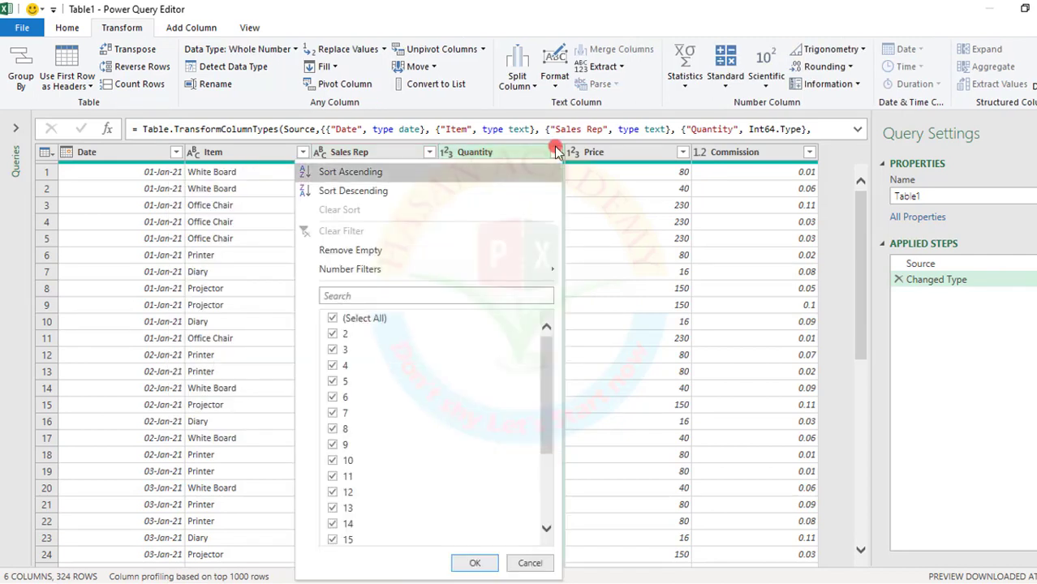
{"action": "mouse_move", "coordinate": [416, 270]}
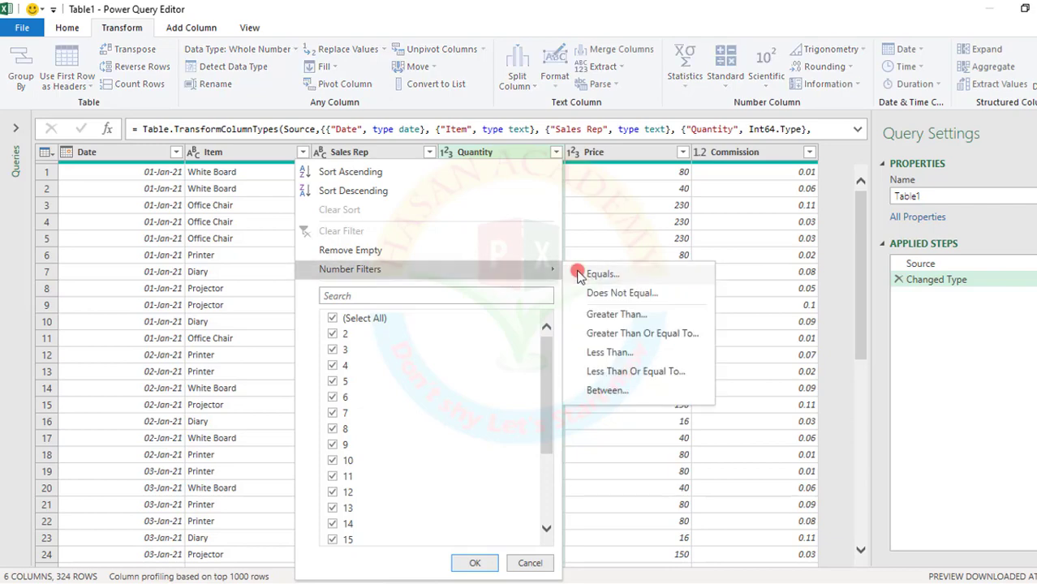
{"action": "left_click", "coordinate": [578, 274]}
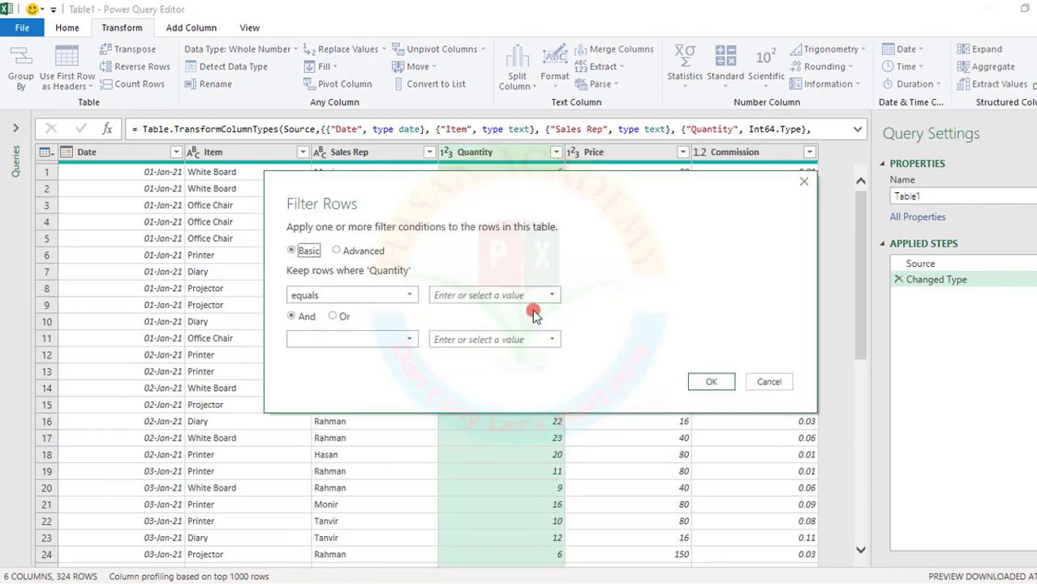
{"action": "left_click", "coordinate": [339, 252]}
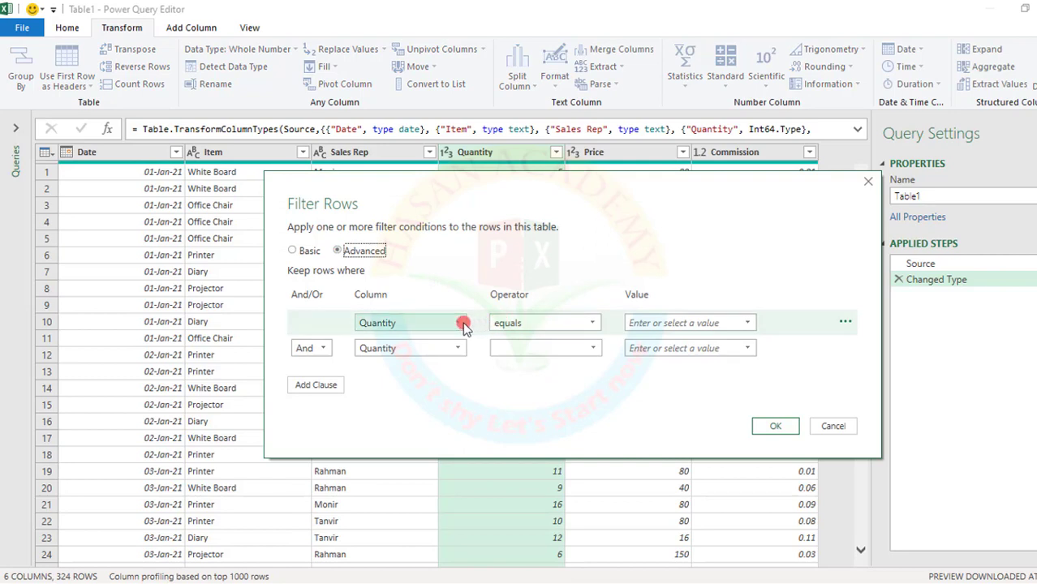
{"action": "left_click", "coordinate": [752, 322]}
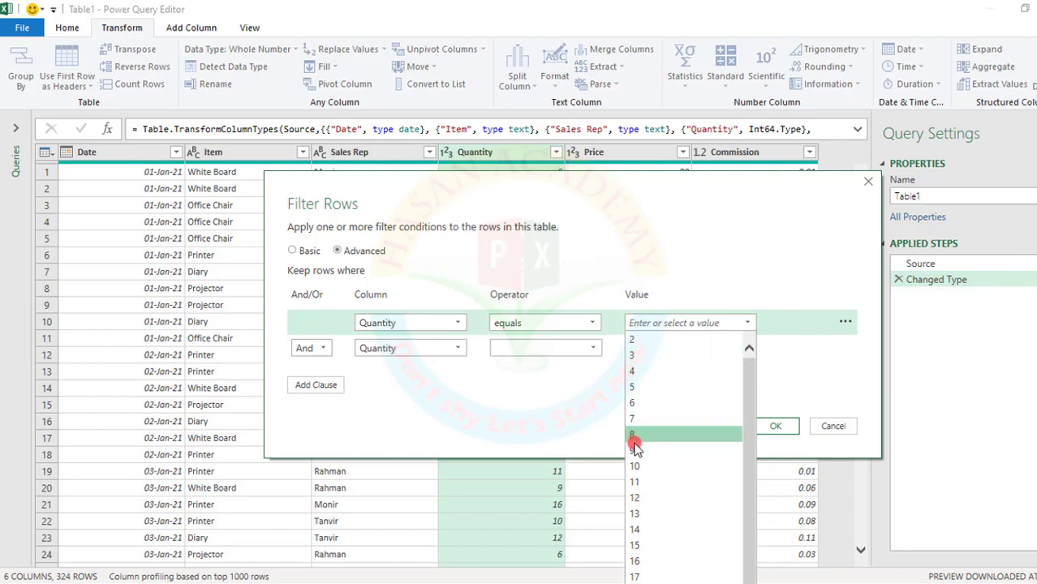
{"action": "left_click", "coordinate": [634, 469]}
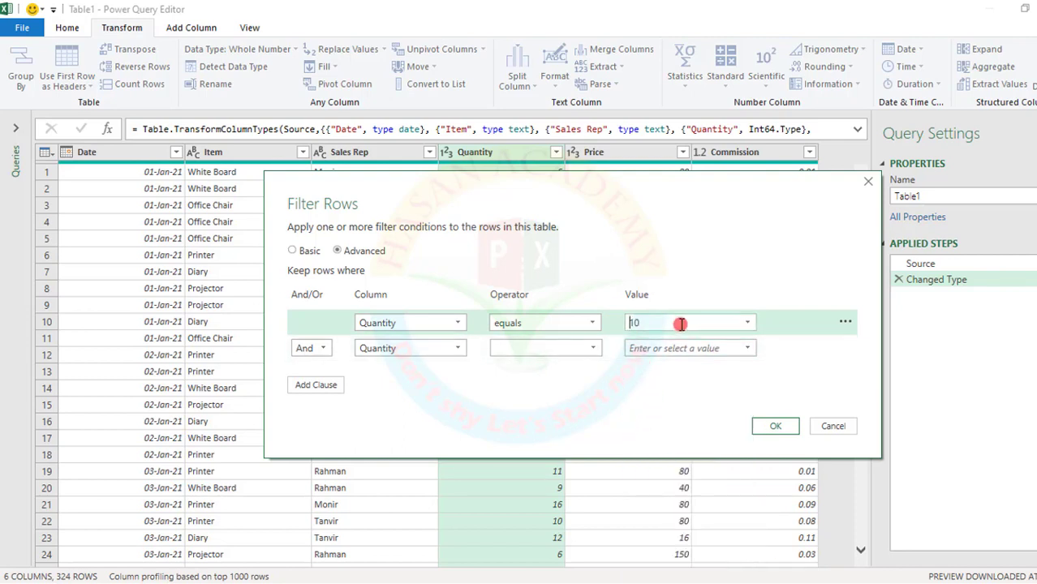
Add an And condition where Sales Rep equals the first listed sales rep, apply the filter, and remove the resulting filter step.
{"action": "left_click", "coordinate": [457, 349]}
{"action": "left_click", "coordinate": [386, 397]}
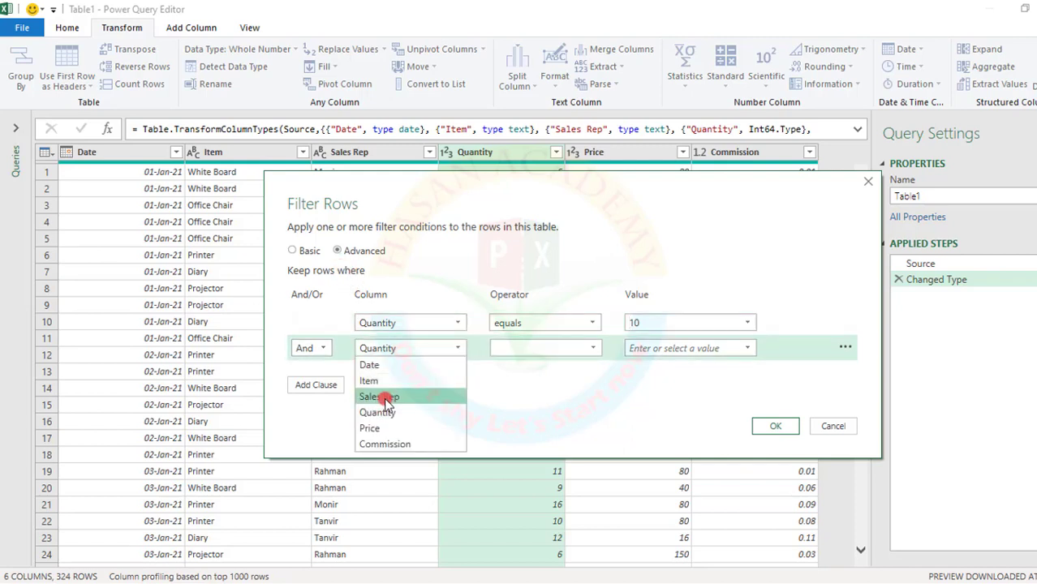
{"action": "left_click", "coordinate": [382, 399]}
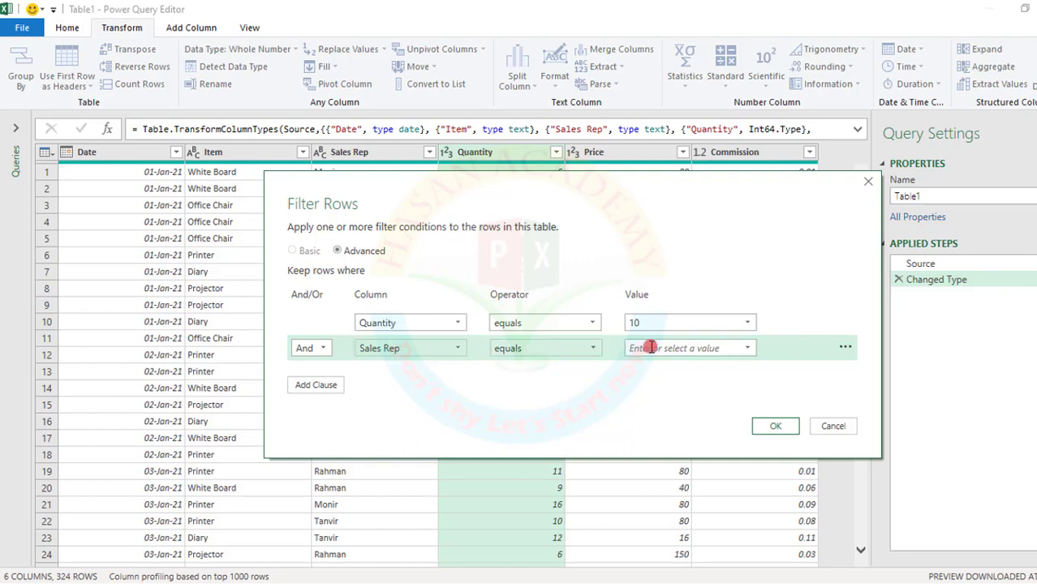
{"action": "left_click", "coordinate": [746, 348]}
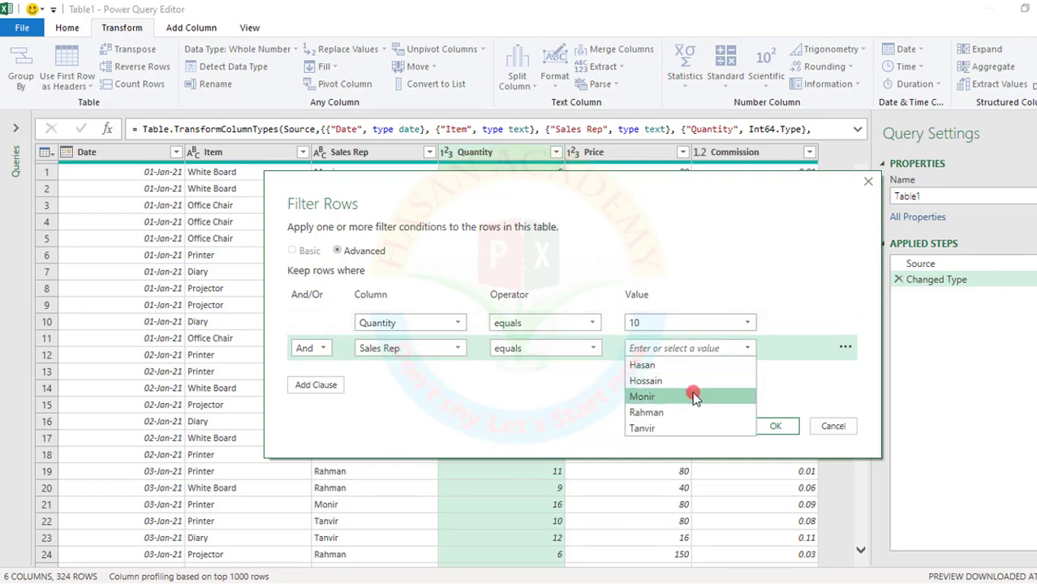
{"action": "left_click", "coordinate": [573, 397]}
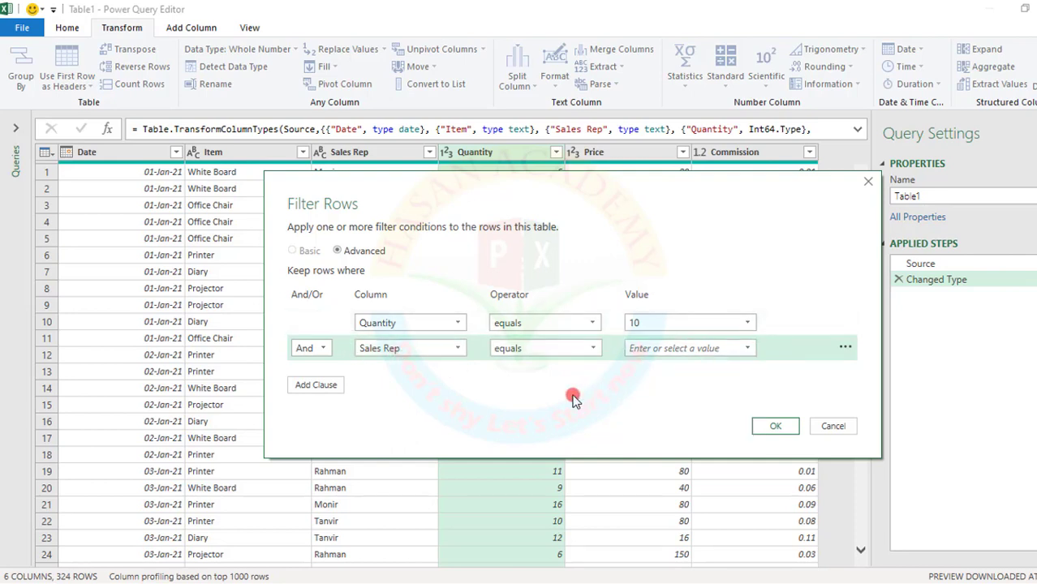
{"action": "left_click", "coordinate": [745, 352]}
{"action": "left_click", "coordinate": [657, 364]}
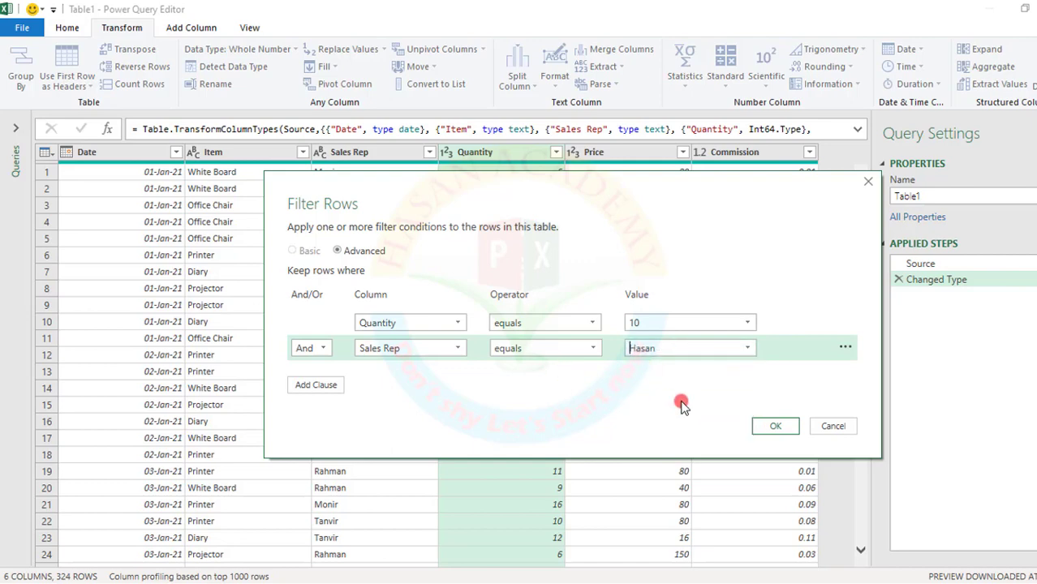
{"action": "left_click", "coordinate": [767, 426]}
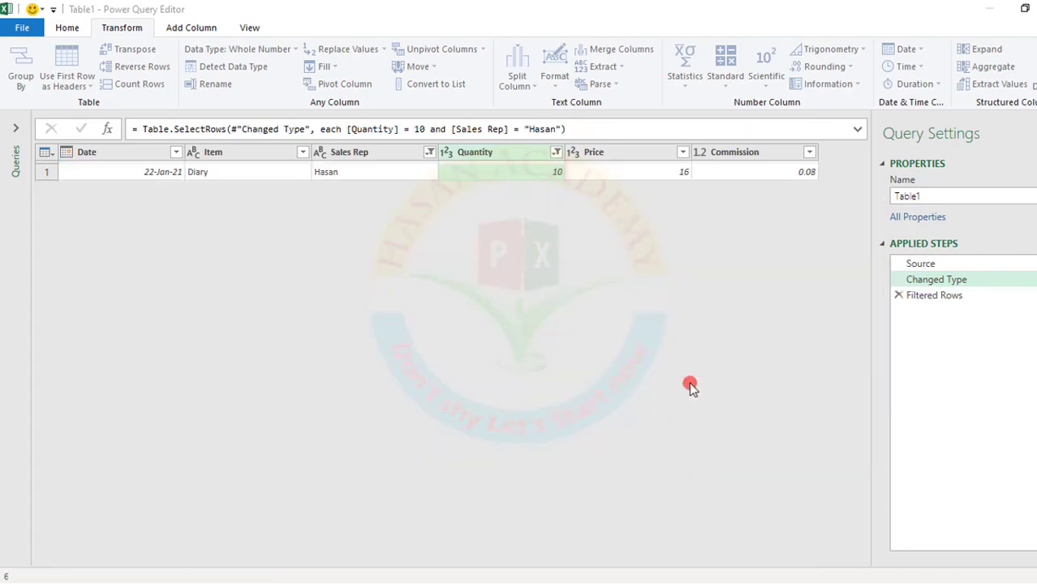
{"action": "left_click", "coordinate": [898, 296]}
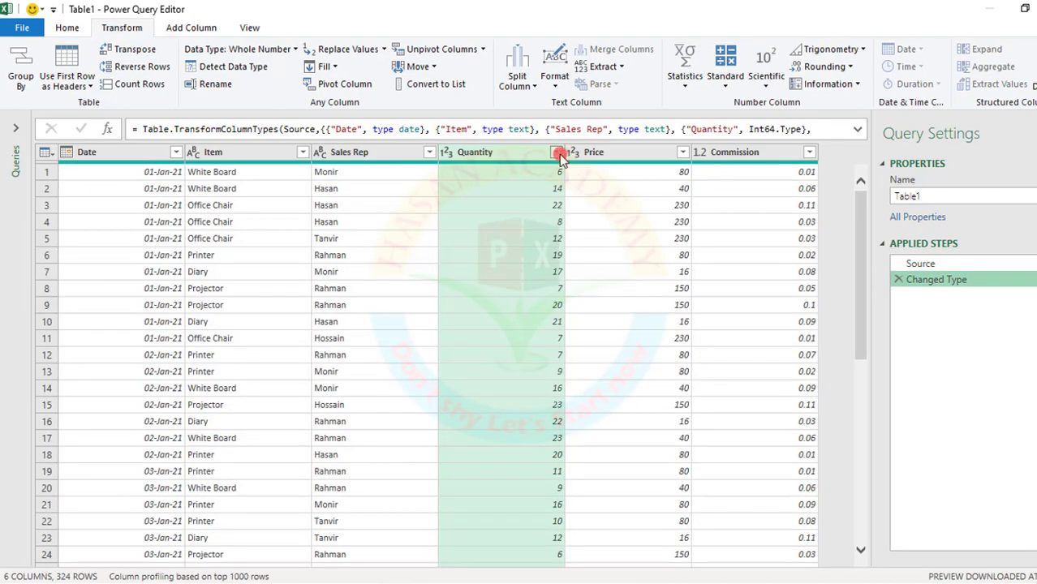
Start another advanced Equals filter on Quantity, setting its first condition to equals 10.
{"action": "left_click", "coordinate": [557, 153]}
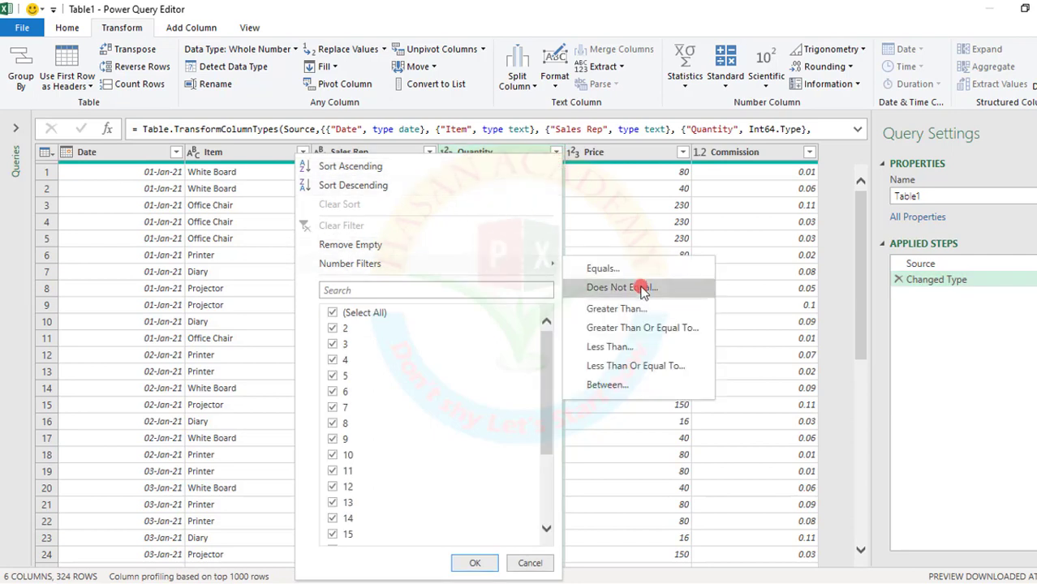
{"action": "left_click", "coordinate": [603, 274]}
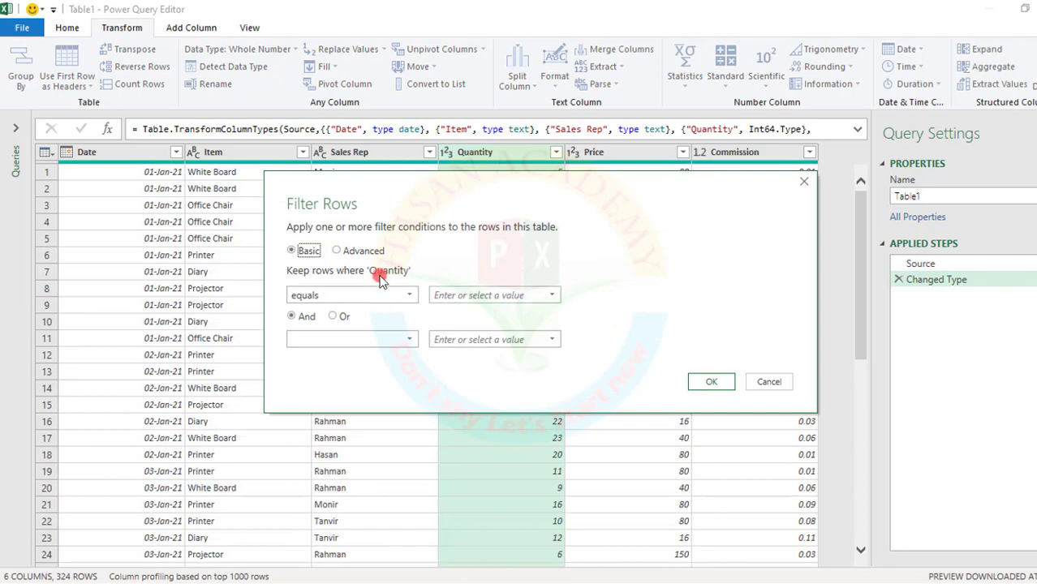
{"action": "left_click", "coordinate": [337, 251]}
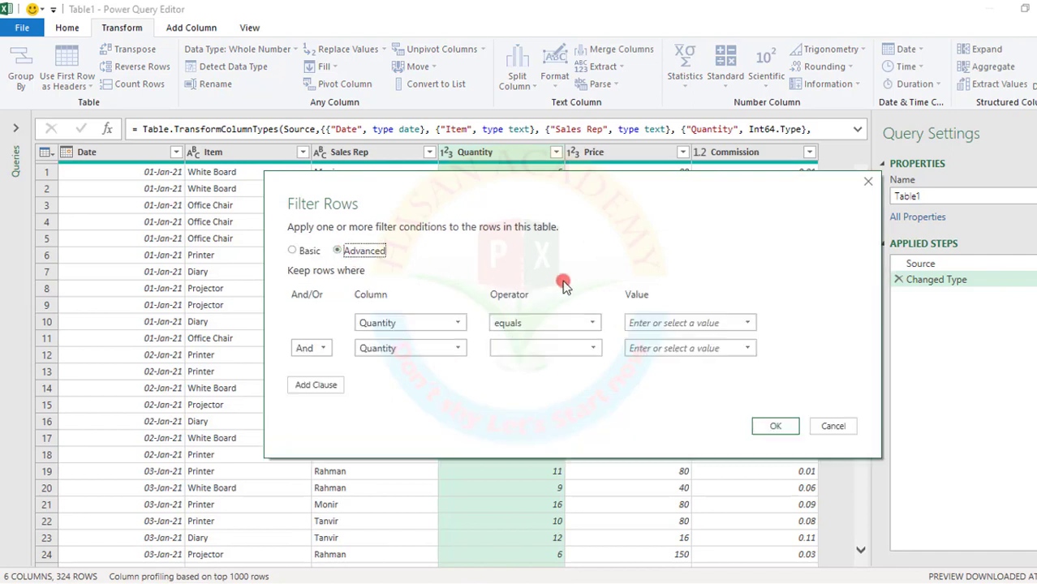
{"action": "left_click", "coordinate": [746, 323]}
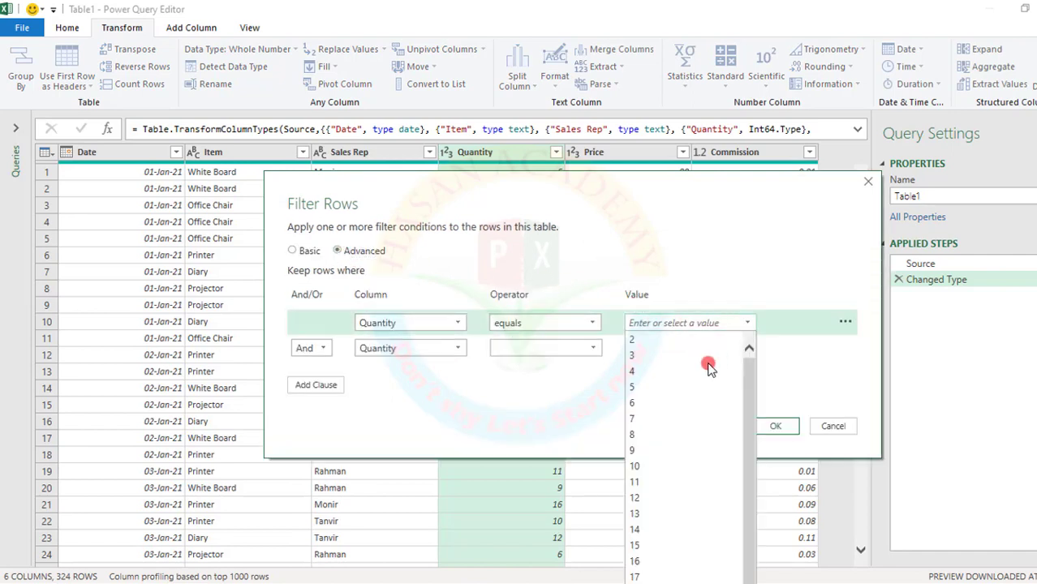
{"action": "left_click", "coordinate": [634, 465]}
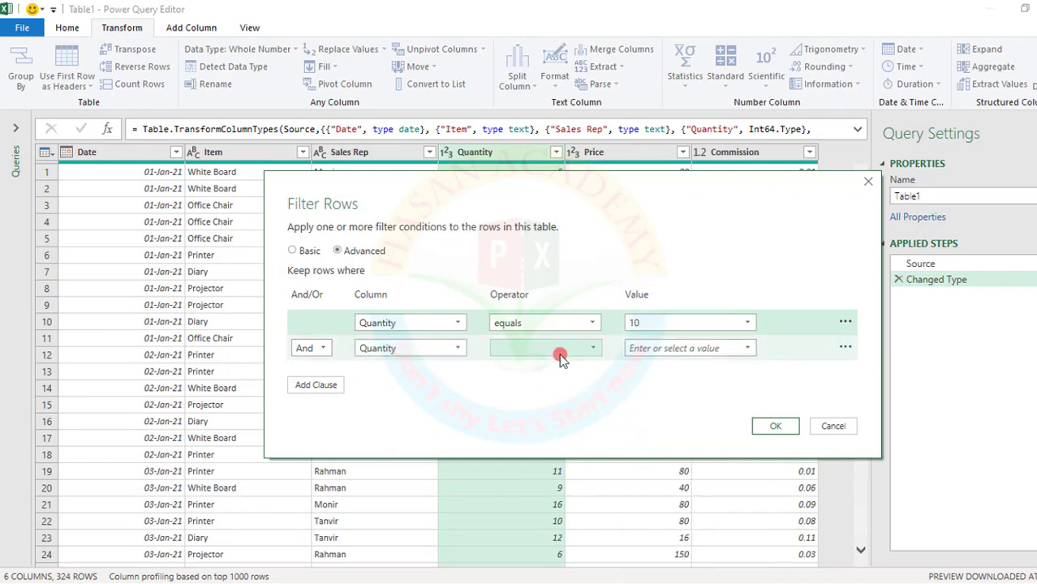
Add a second And condition where Quantity equals 20, apply the filter, and remove the resulting filter step.
{"action": "left_click", "coordinate": [594, 348]}
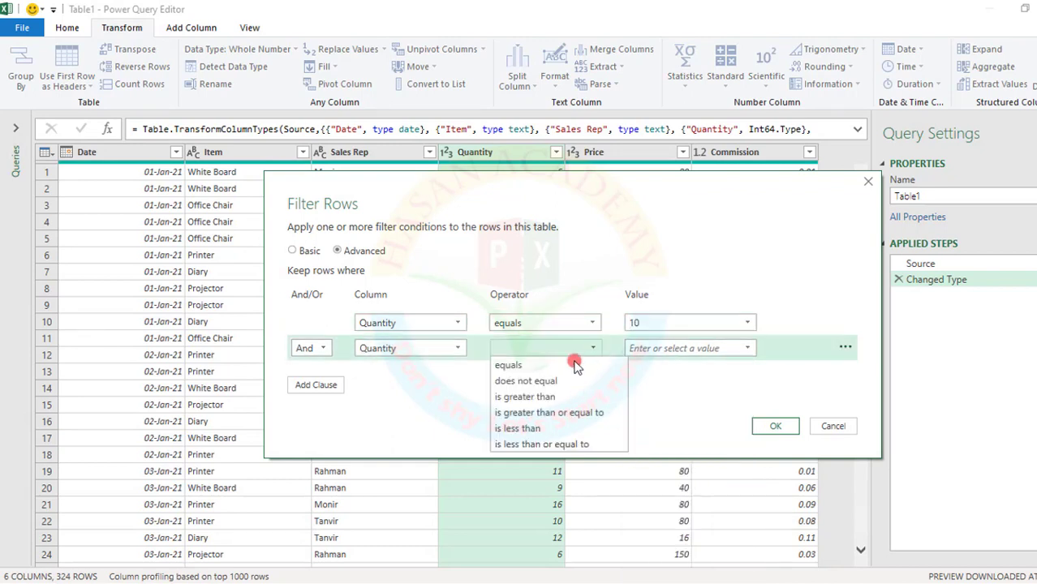
{"action": "left_click", "coordinate": [503, 366]}
{"action": "left_click", "coordinate": [747, 347]}
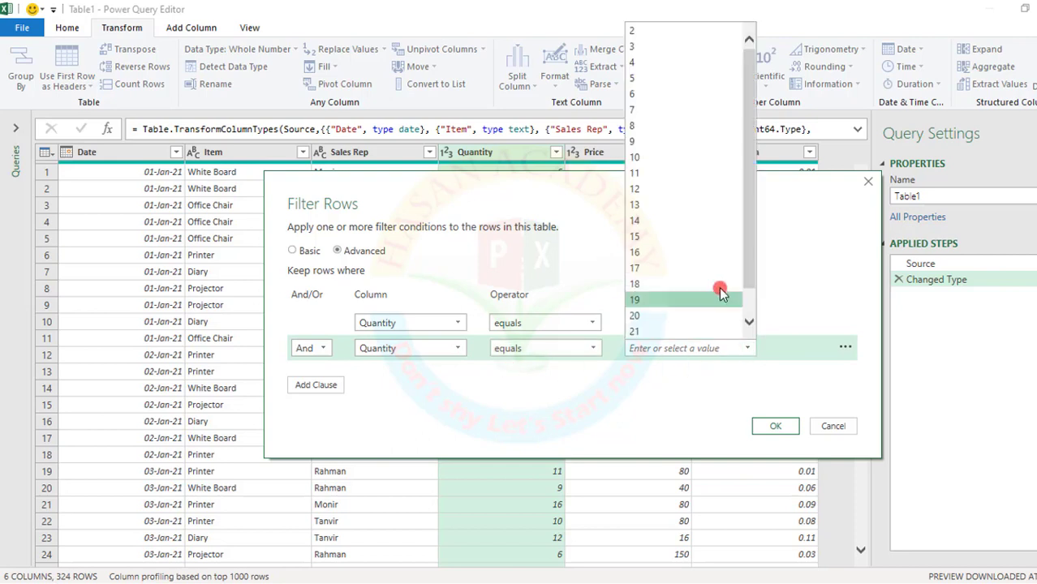
{"action": "left_click", "coordinate": [640, 315]}
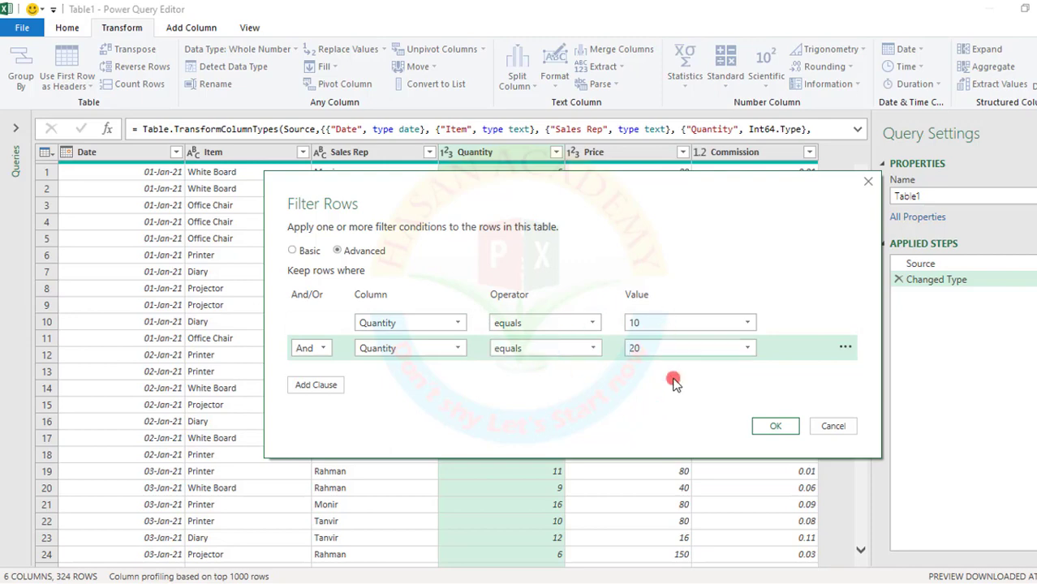
{"action": "left_click", "coordinate": [783, 425]}
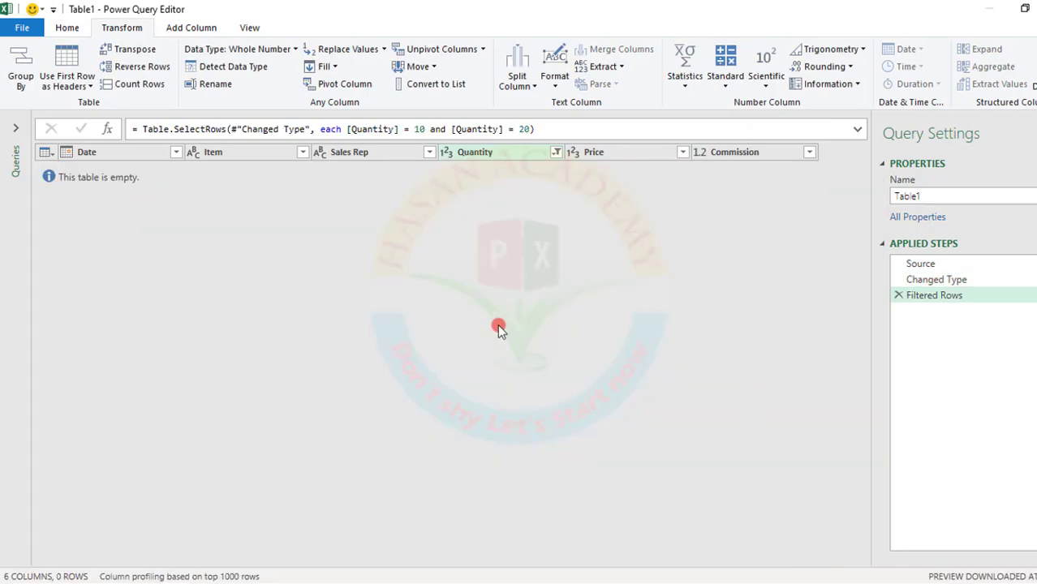
{"action": "left_click", "coordinate": [895, 295]}
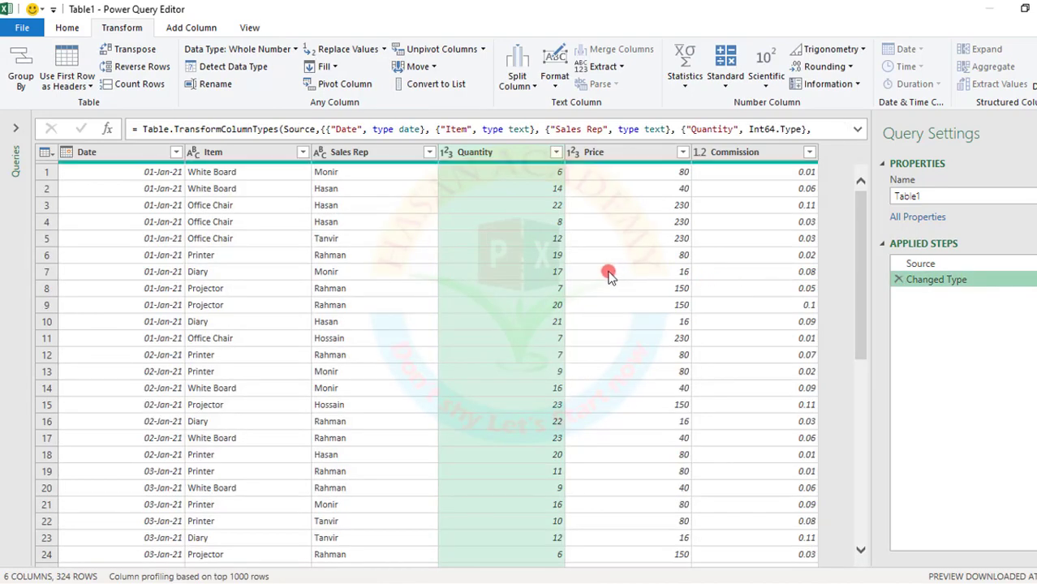
Open an Equals number filter on the Quantity column, switch it to Advanced, and choose 10 as the first condition's value.
{"action": "left_click", "coordinate": [554, 153]}
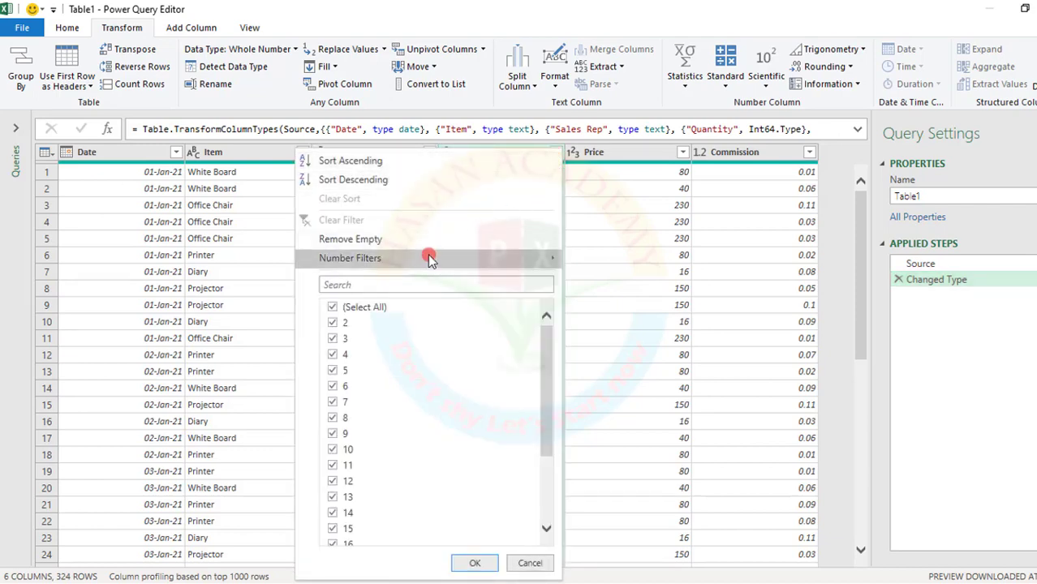
{"action": "mouse_move", "coordinate": [428, 260]}
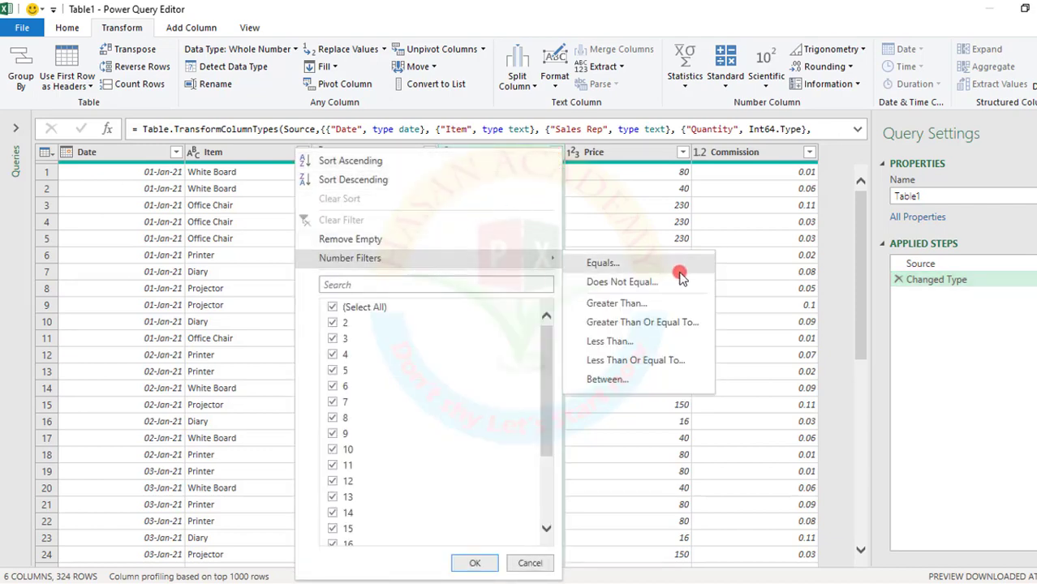
{"action": "left_click", "coordinate": [604, 264]}
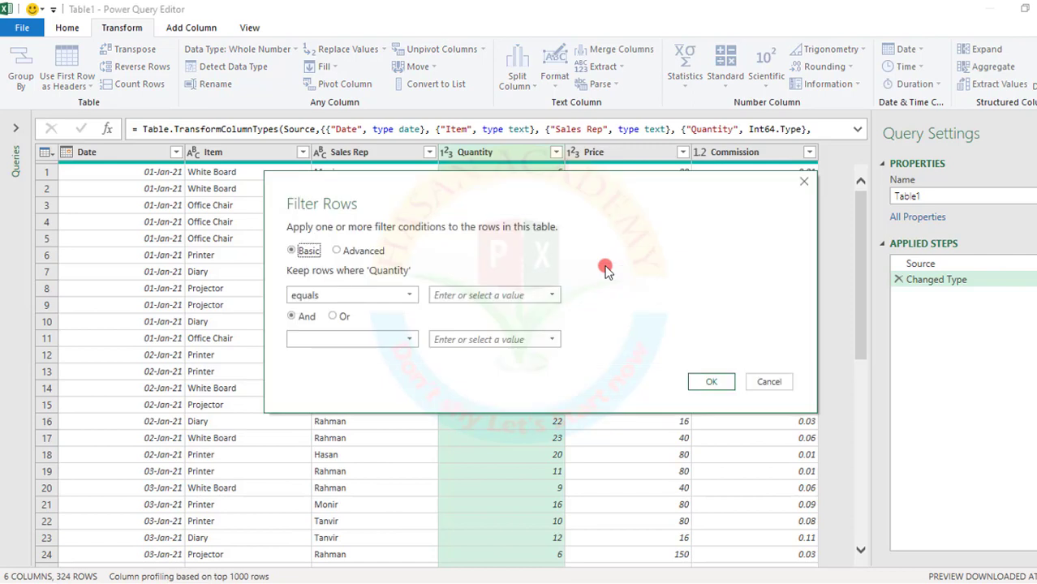
{"action": "left_click", "coordinate": [412, 296]}
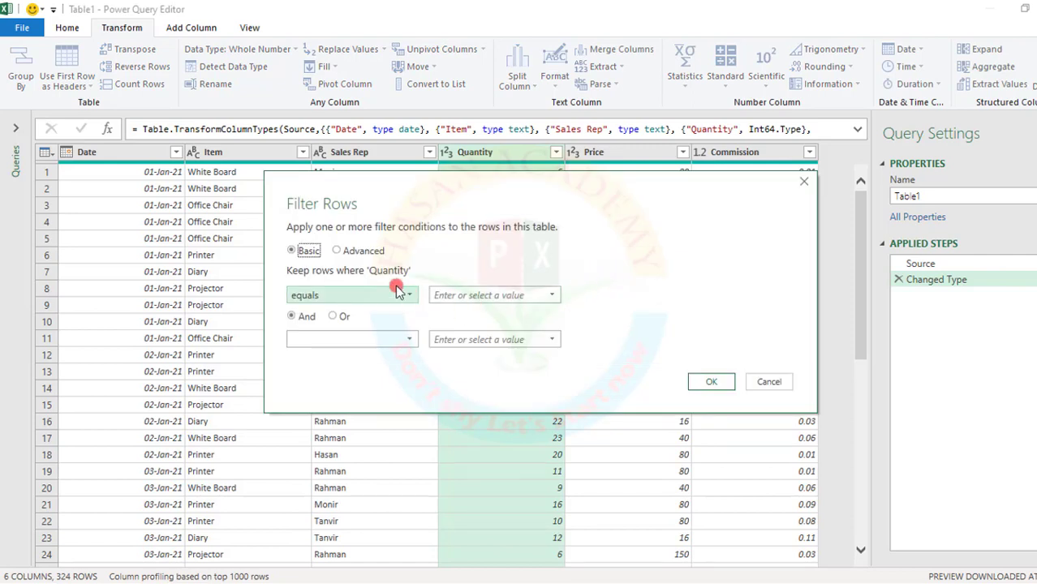
{"action": "left_click", "coordinate": [341, 252]}
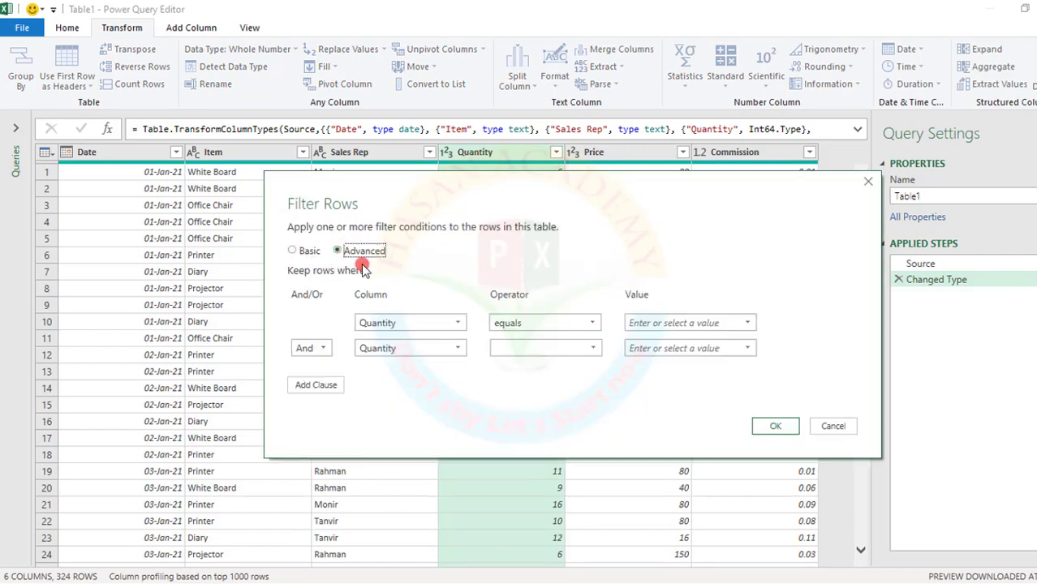
{"action": "left_click", "coordinate": [746, 323]}
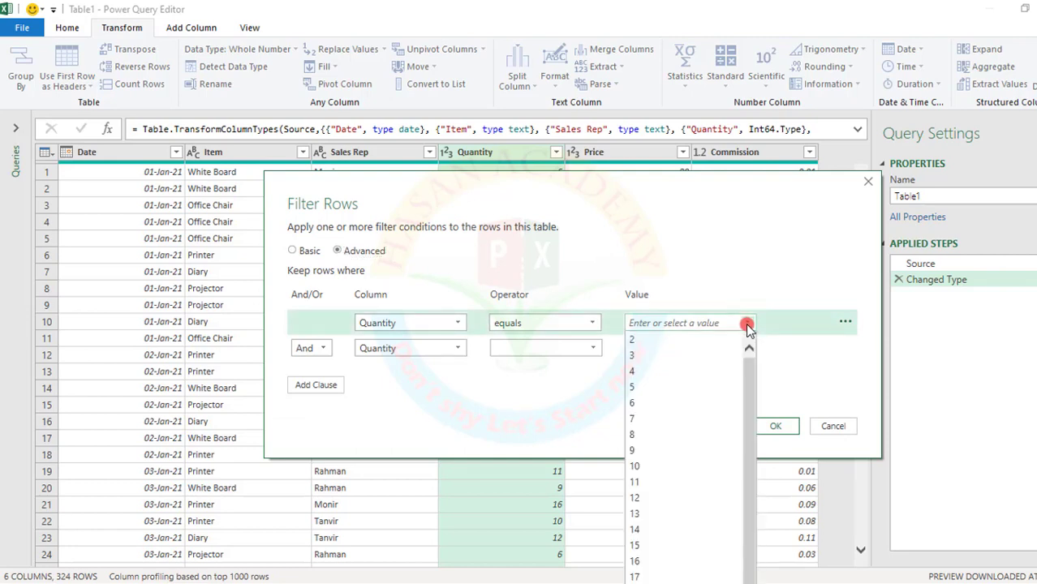
{"action": "left_click", "coordinate": [641, 465]}
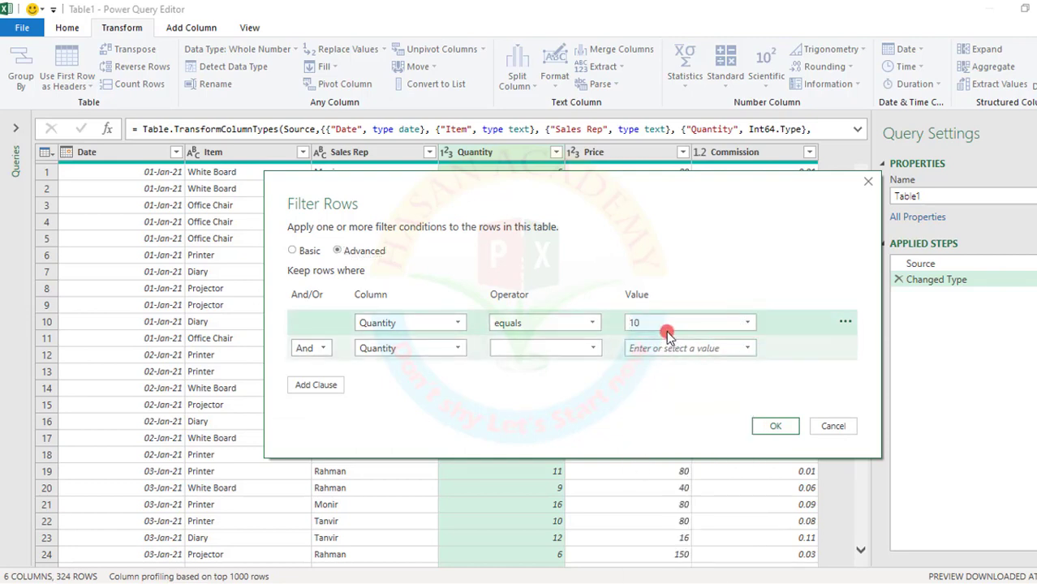
{"action": "left_click", "coordinate": [641, 323]}
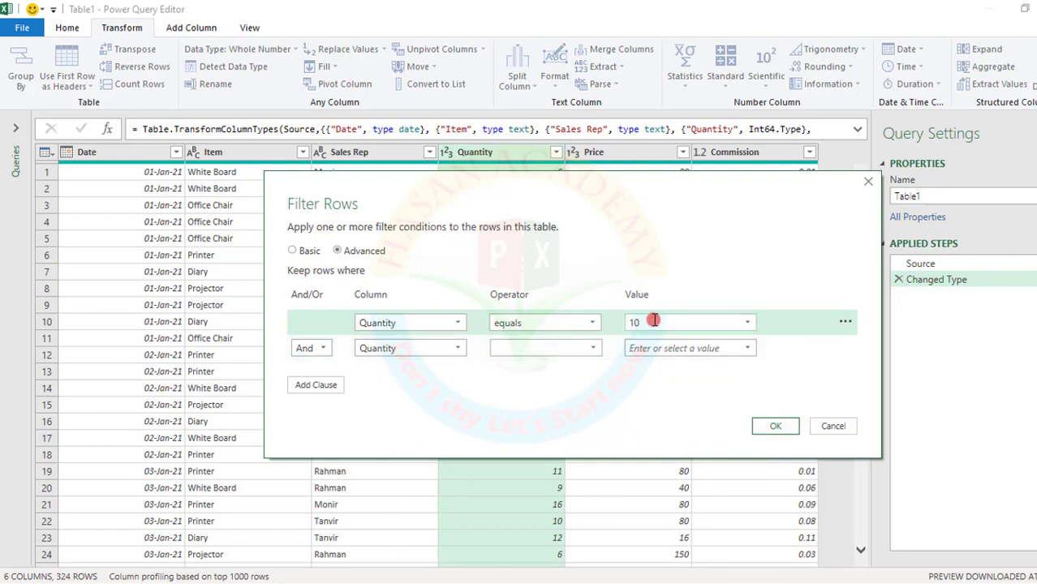
Choose 20 as the value of the second And condition on Quantity.
{"action": "left_click", "coordinate": [590, 349]}
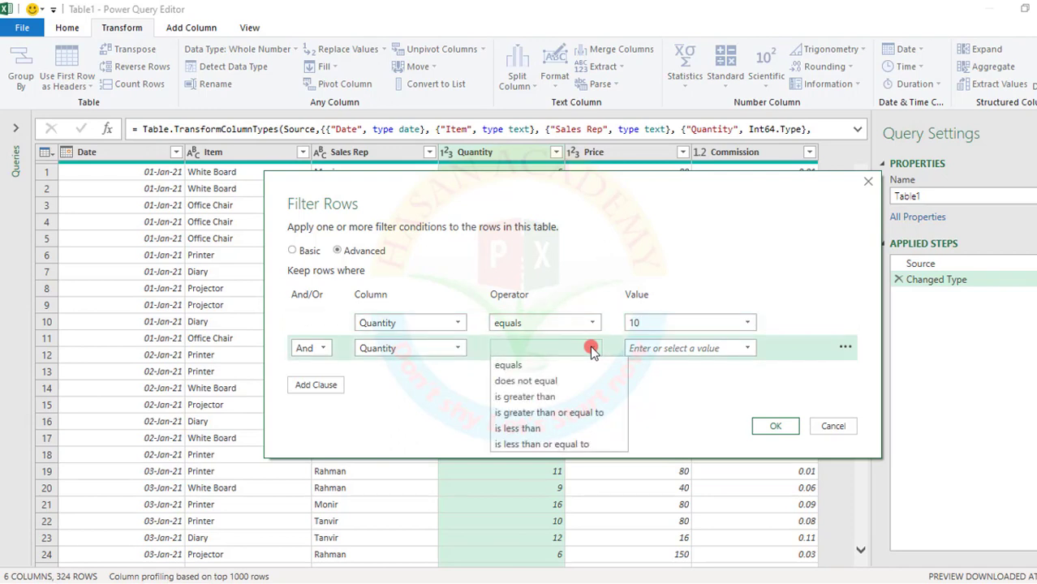
{"action": "left_click", "coordinate": [428, 395]}
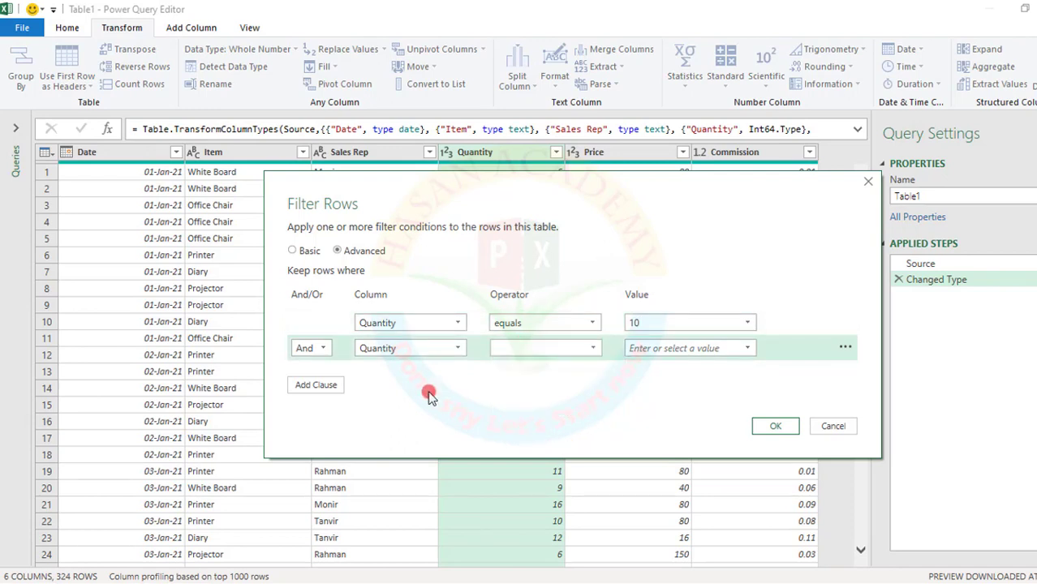
{"action": "left_click", "coordinate": [747, 348]}
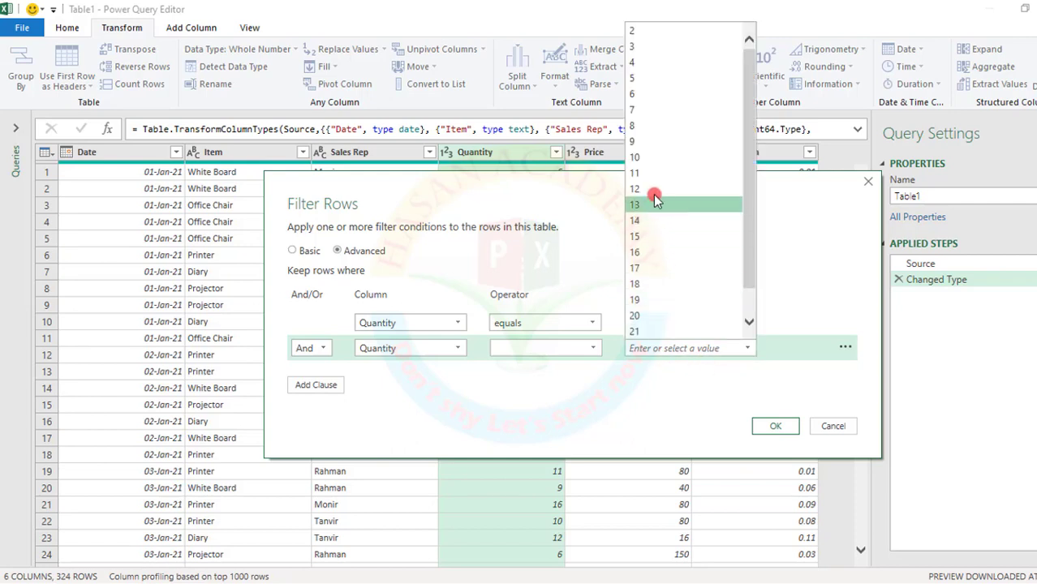
{"action": "left_click", "coordinate": [633, 317]}
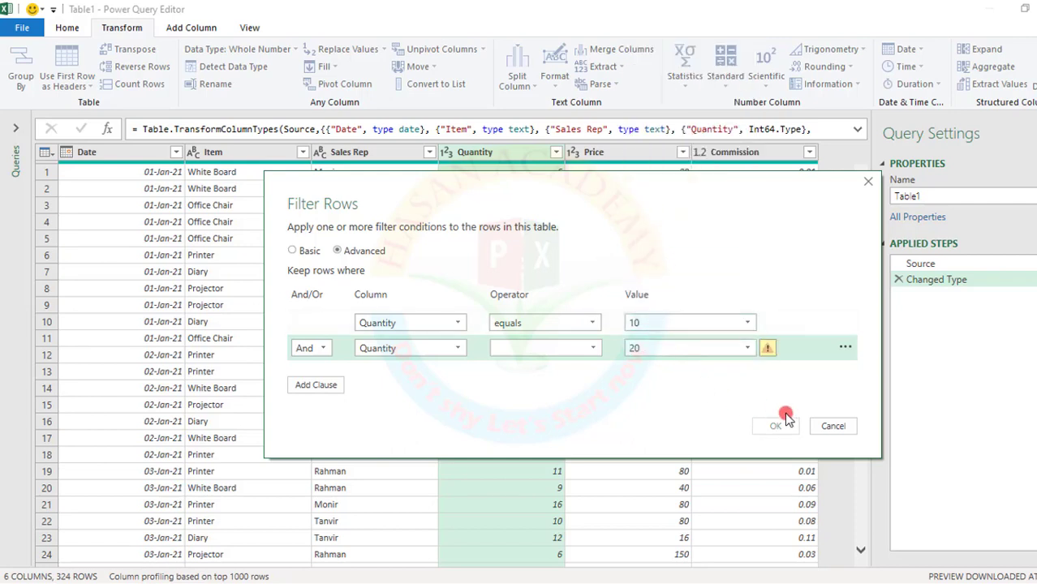
{"action": "left_click", "coordinate": [597, 349]}
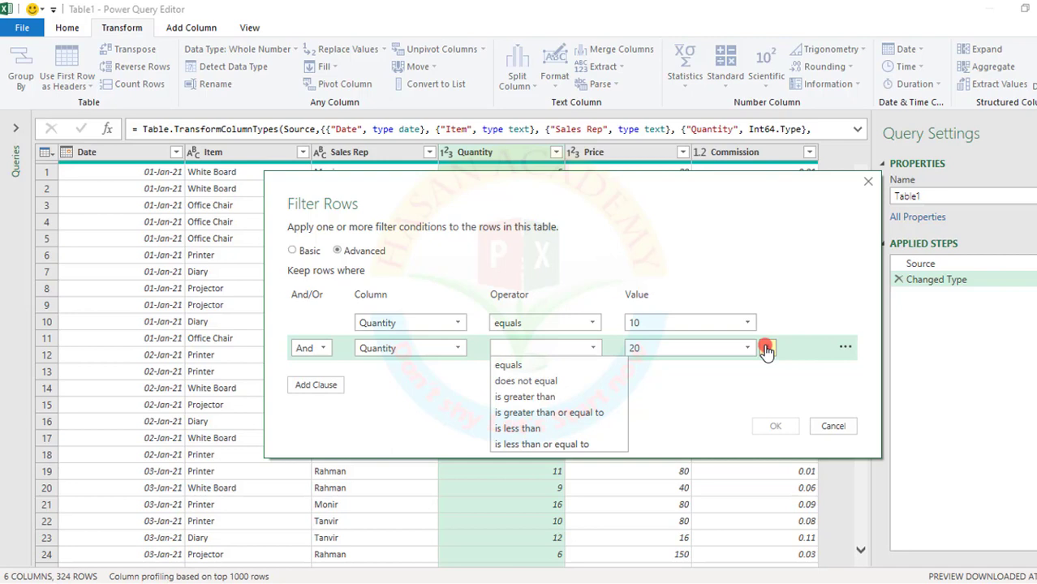
{"action": "left_click", "coordinate": [706, 394]}
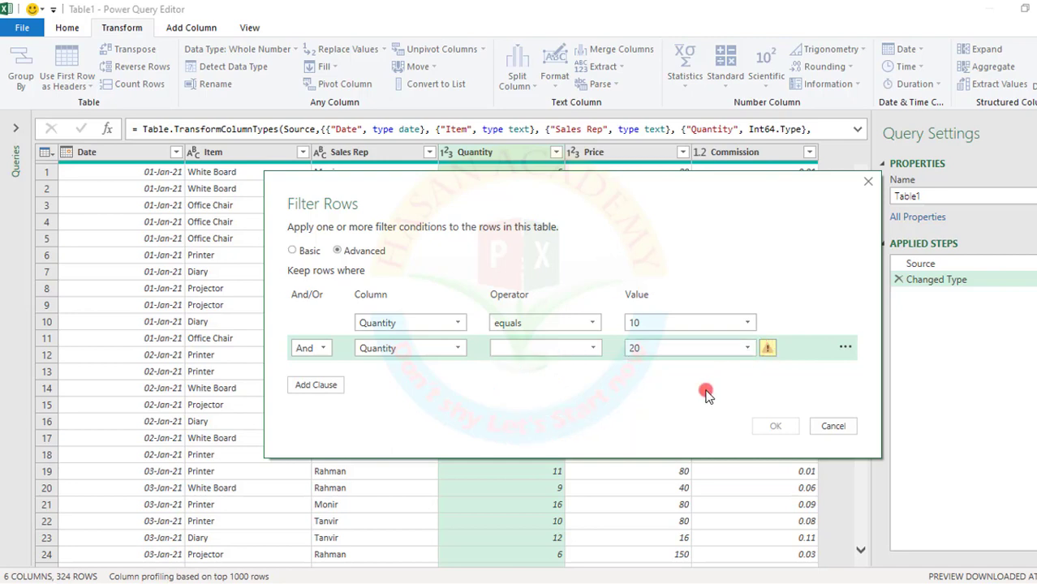
Set the first condition to is greater than and the second to is less than, apply the filter, and review the filtered rows.
{"action": "left_click", "coordinate": [596, 326]}
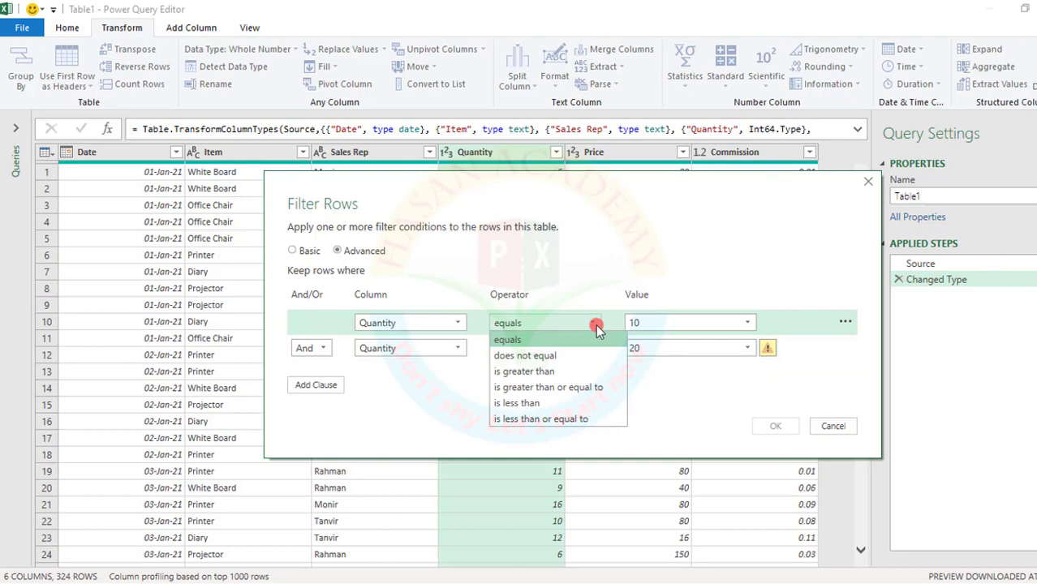
{"action": "left_click", "coordinate": [548, 372]}
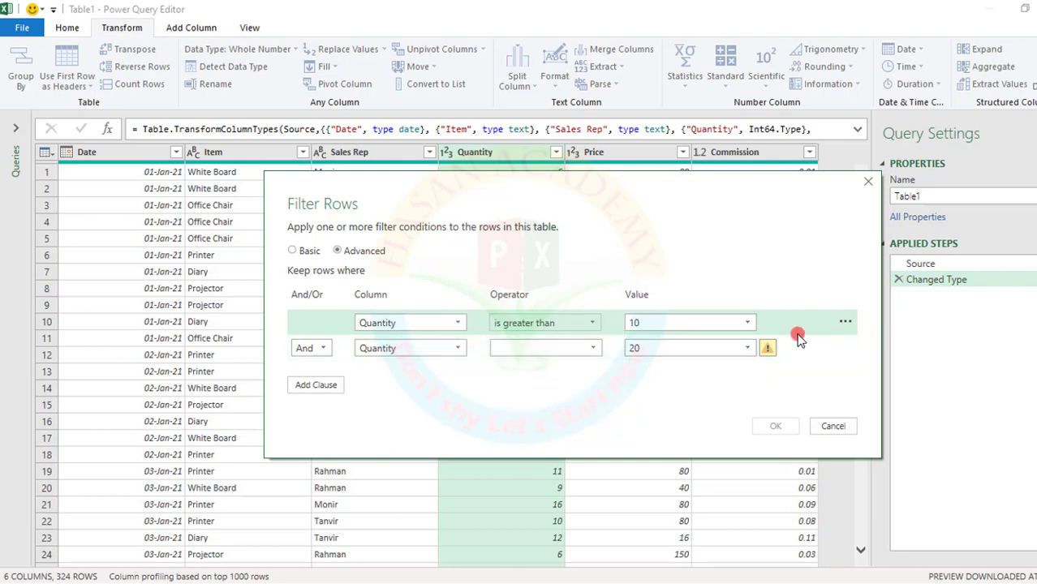
{"action": "left_click", "coordinate": [591, 348]}
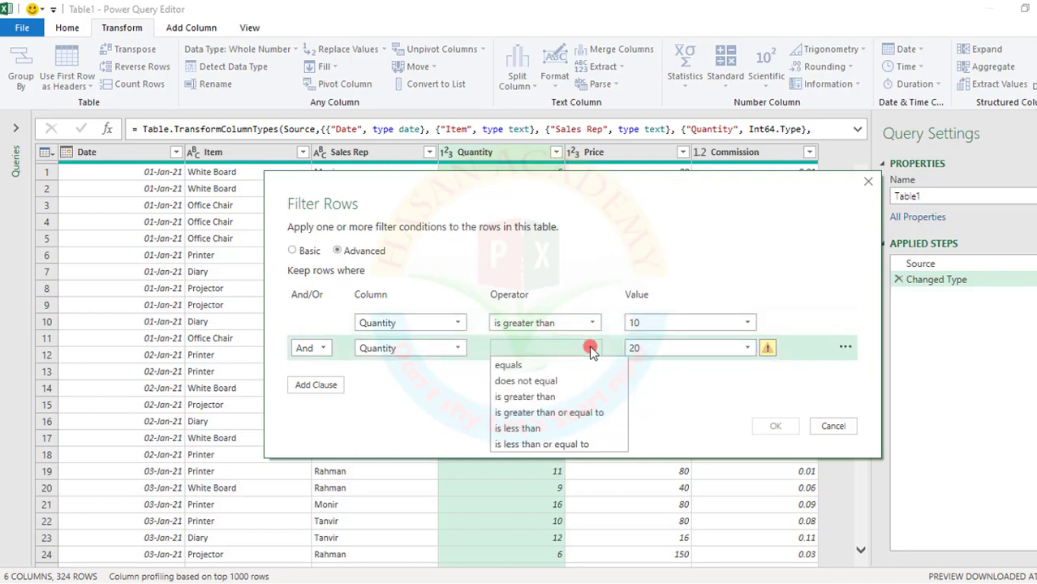
{"action": "left_click", "coordinate": [552, 430]}
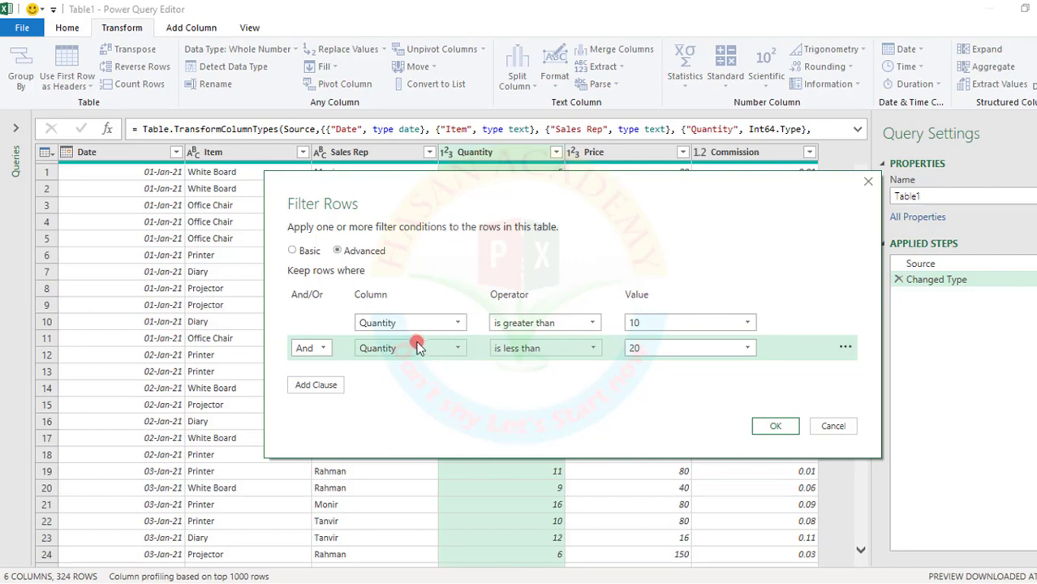
{"action": "left_click", "coordinate": [778, 425]}
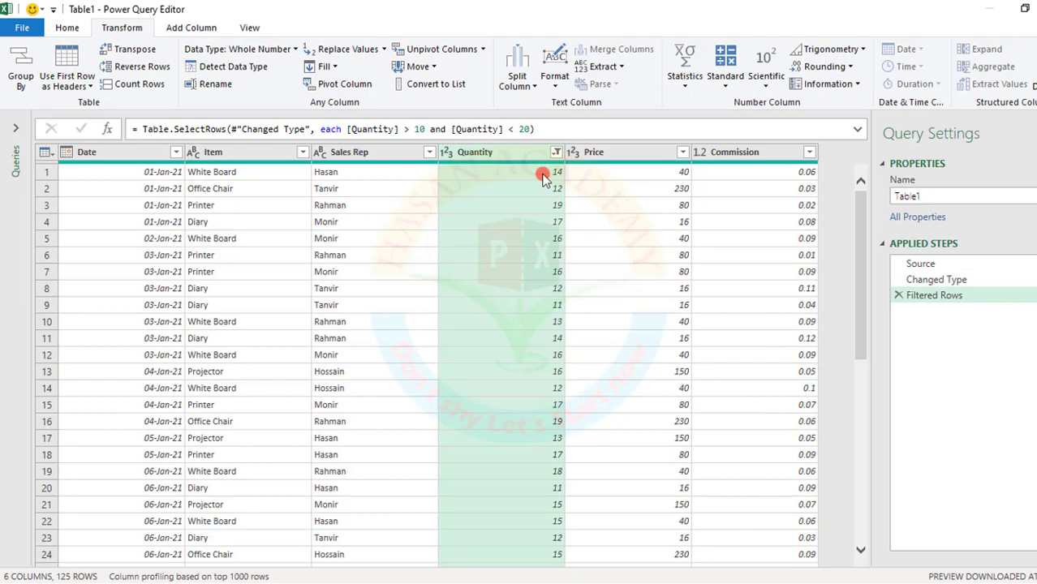
{"action": "scroll", "coordinate": [551, 308], "scroll_direction": "down", "scroll_amount": 15}
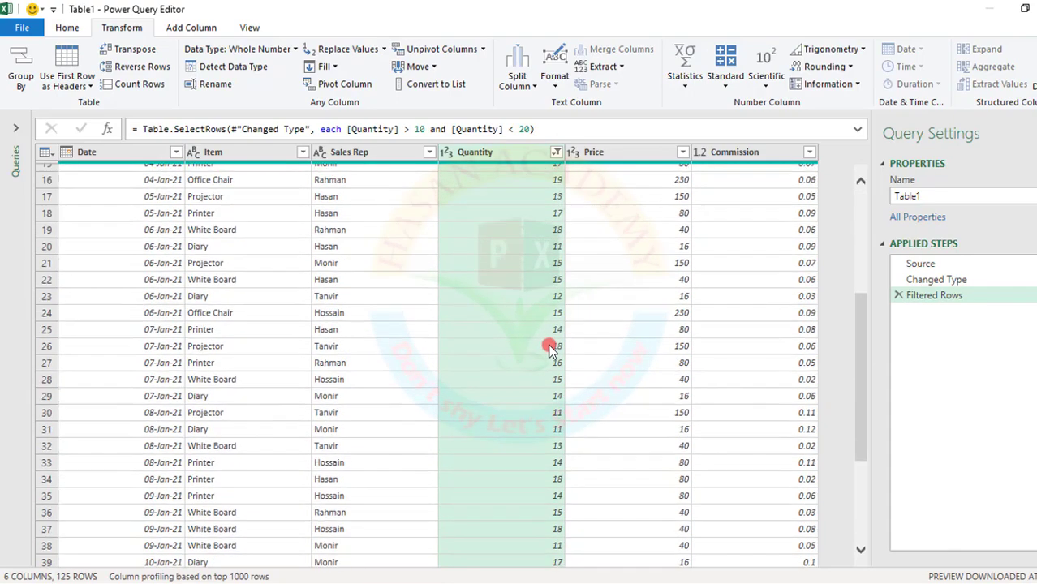
{"action": "scroll", "coordinate": [551, 439], "scroll_direction": "down", "scroll_amount": 19}
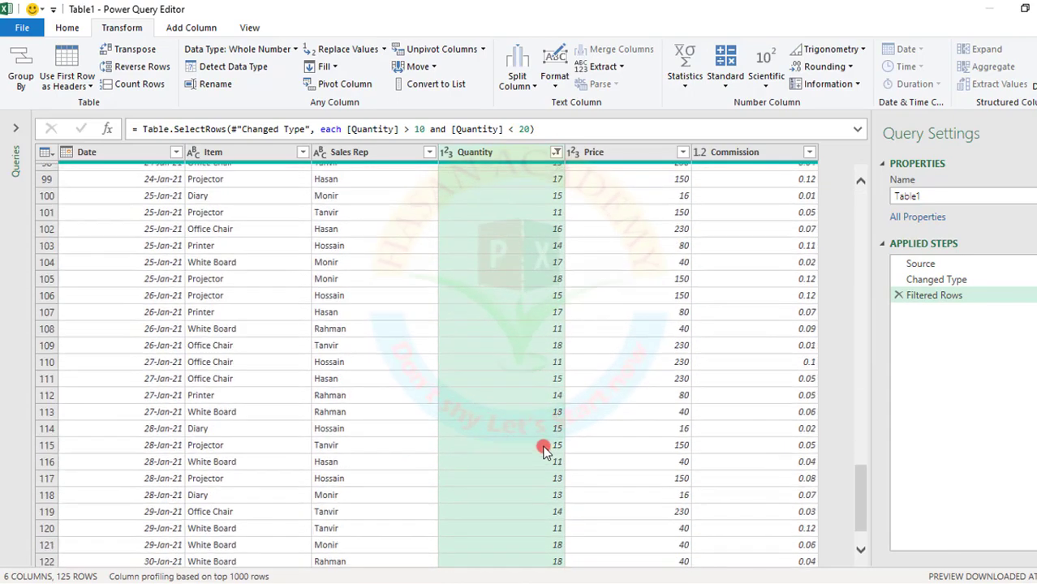
{"action": "scroll", "coordinate": [543, 409], "scroll_direction": "up", "scroll_amount": 20}
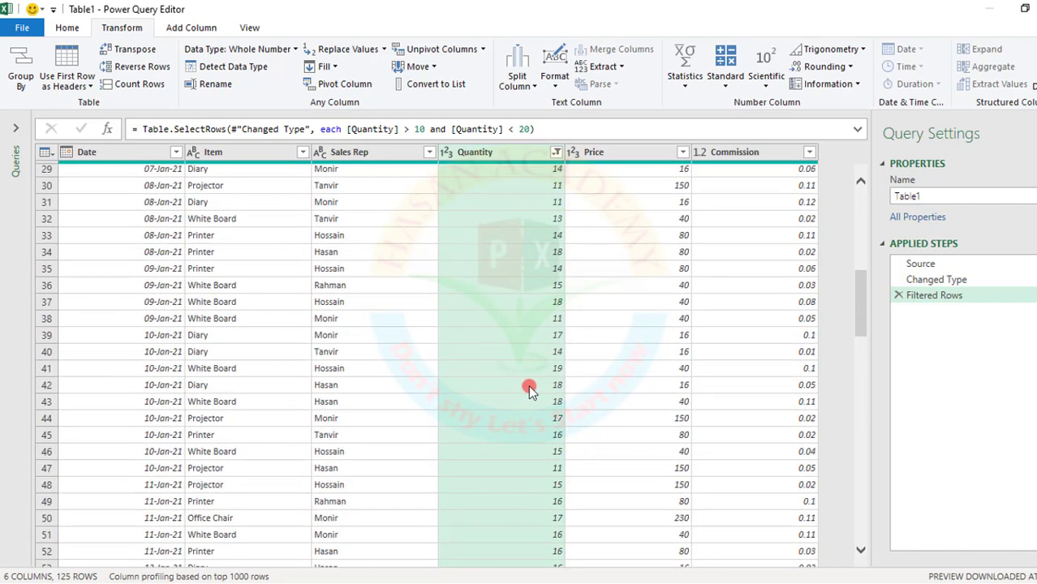
Open a Greater Than Or Equal To number filter on the already filtered Quantity column.
{"action": "left_click", "coordinate": [554, 154]}
{"action": "mouse_move", "coordinate": [485, 257]}
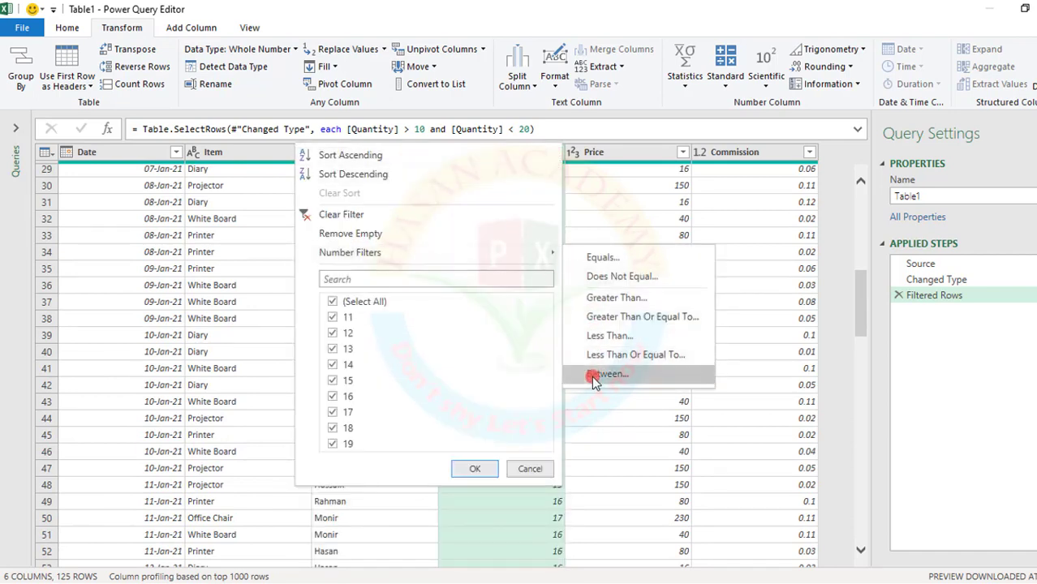
{"action": "left_click", "coordinate": [640, 317]}
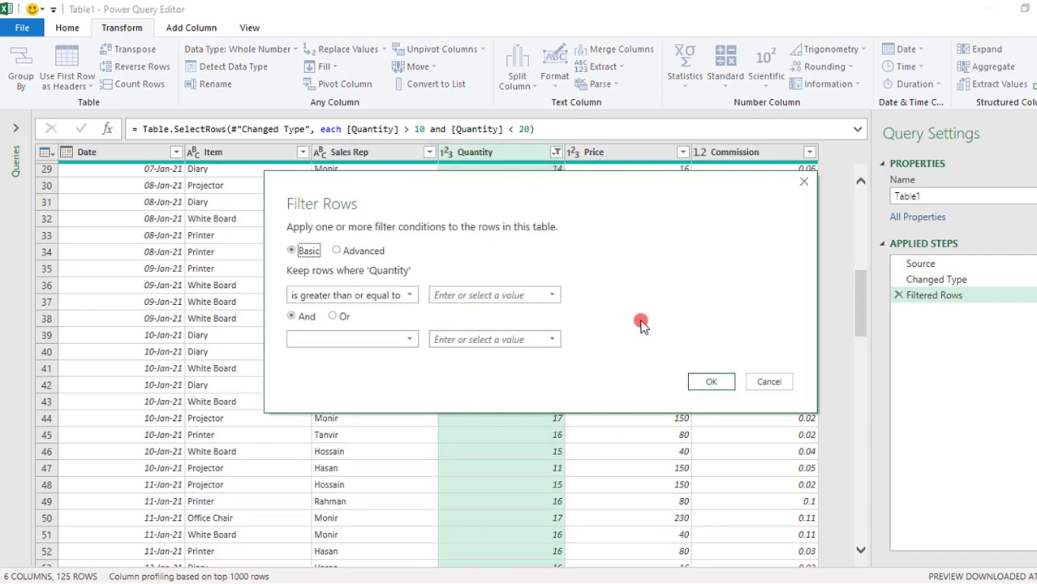